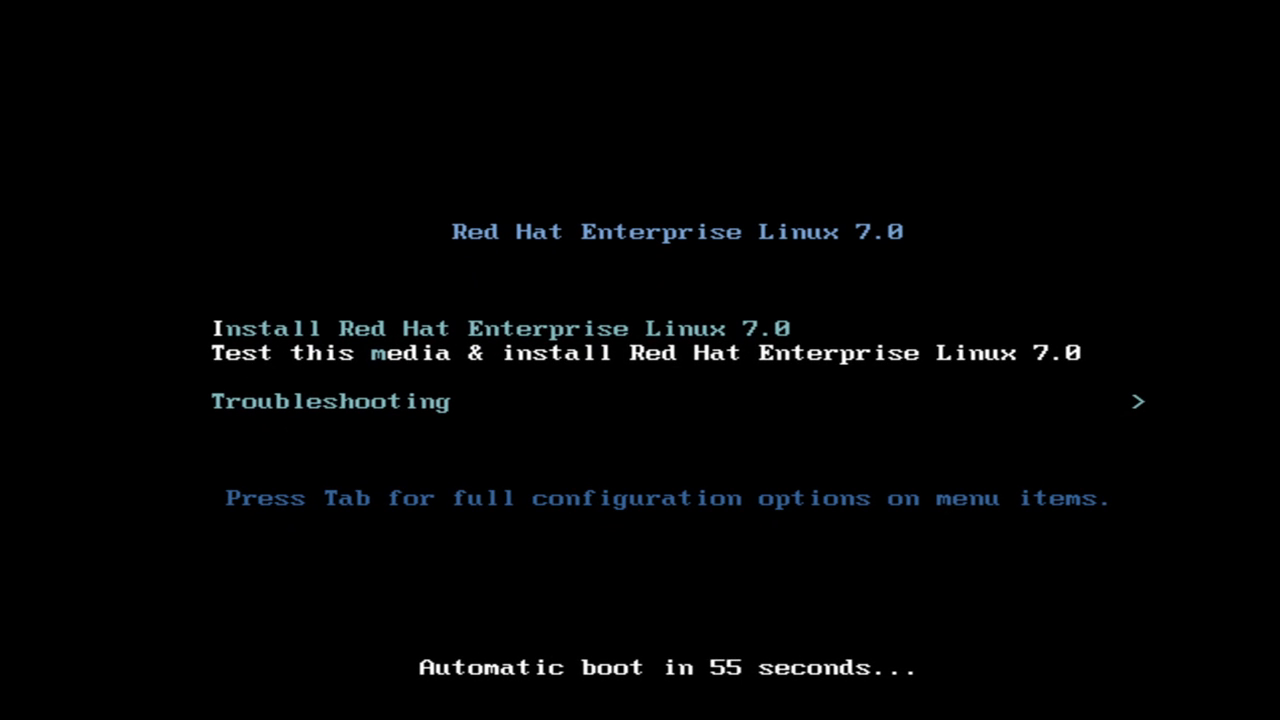
Stop the boot countdown and launch the 'Install Red Hat Enterprise Linux 7.0' menu entry.
{"action": "key", "text": "Down"}
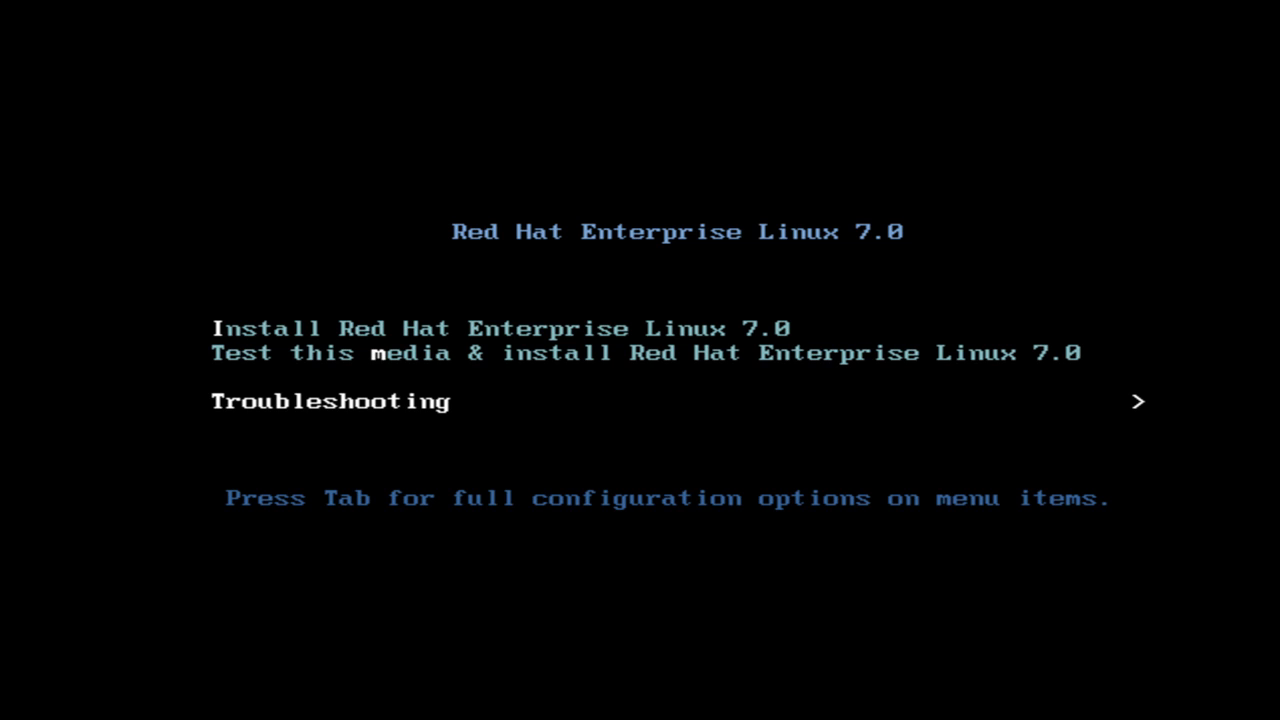
{"action": "key", "text": "Up"}
{"action": "key", "text": "Up"}
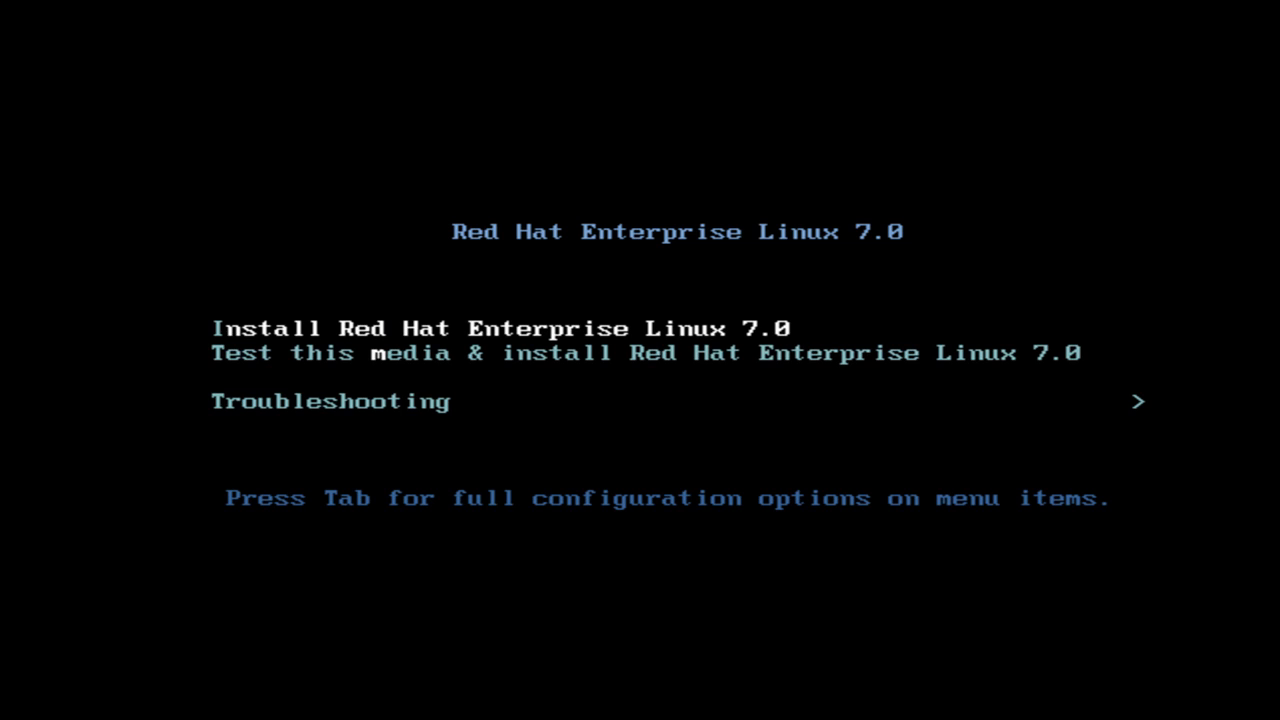
{"action": "key", "text": "Down"}
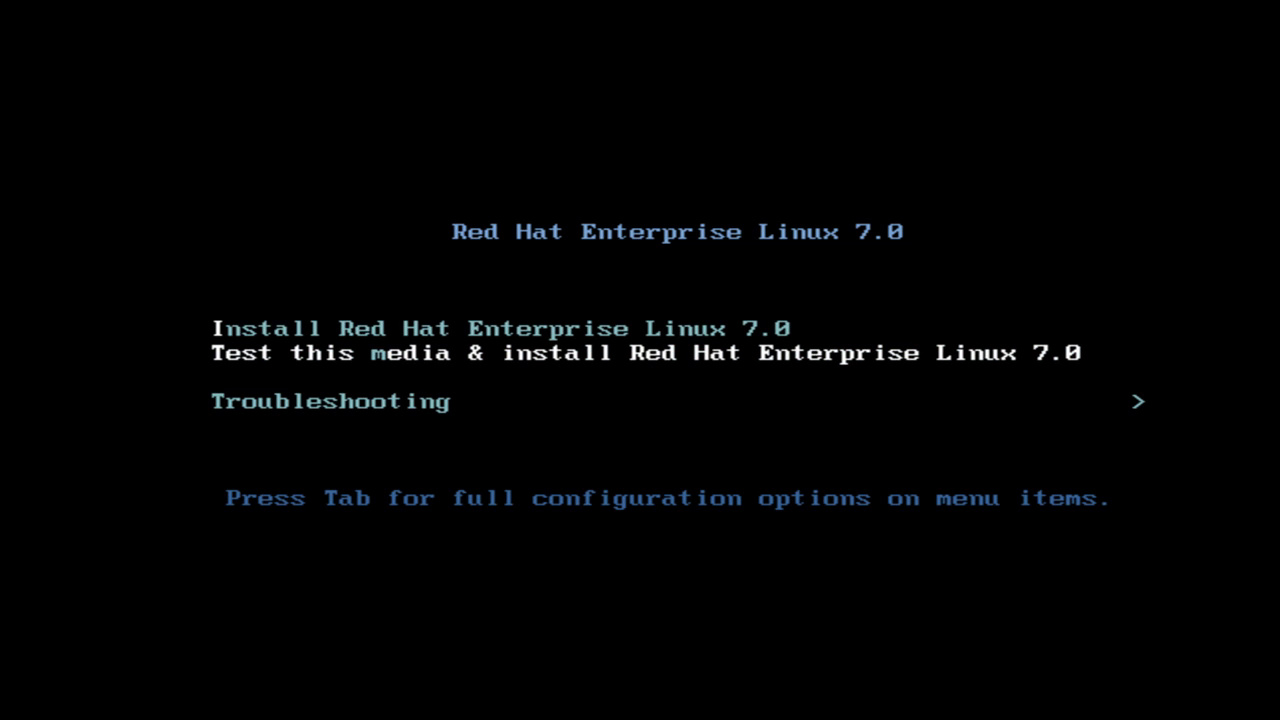
{"action": "key", "text": "Up"}
{"action": "key", "text": "Return"}
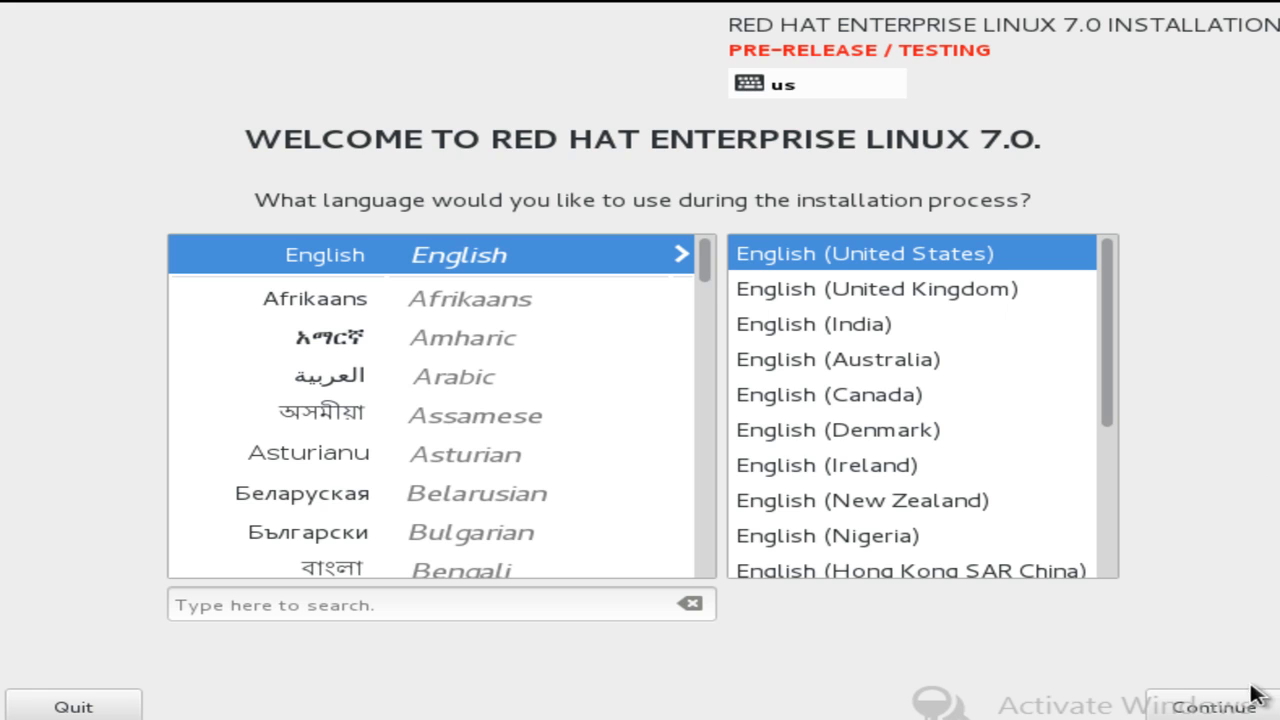
Continue in English (United States), accept the pre-release warning, and switch the Ethernet connection on.
{"action": "left_click", "coordinate": [1206, 701]}
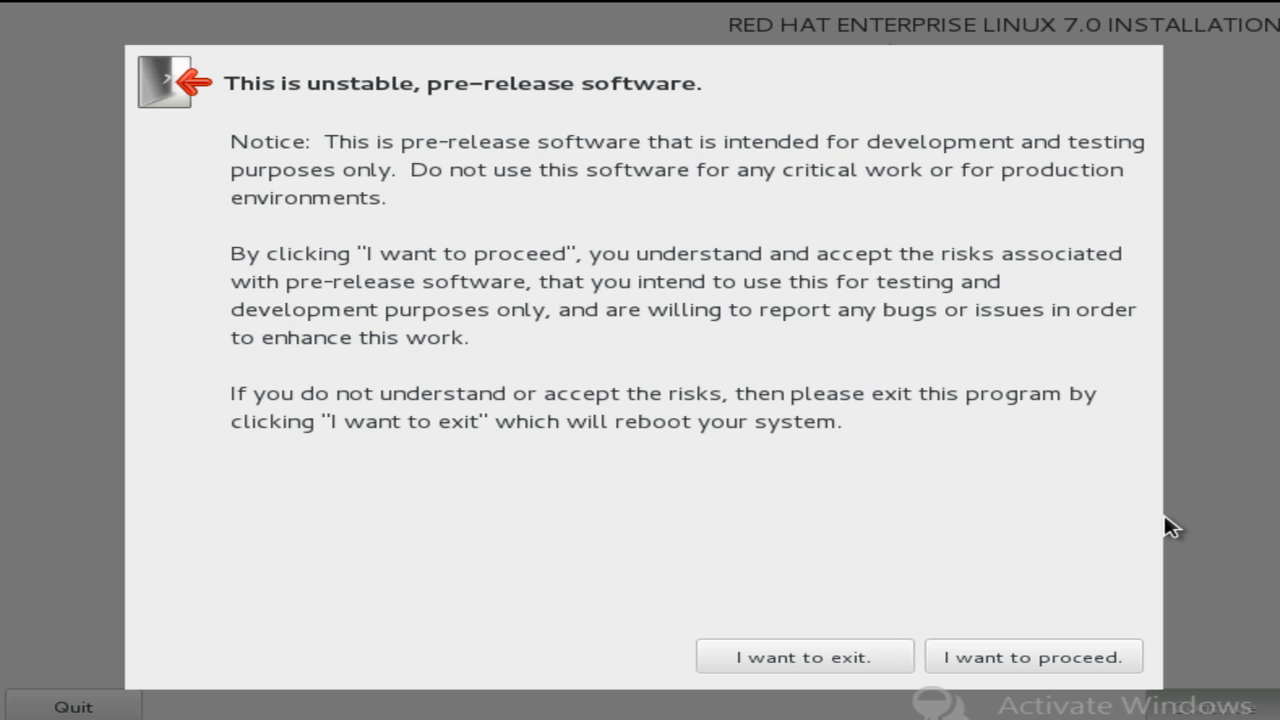
{"action": "left_click", "coordinate": [1045, 664]}
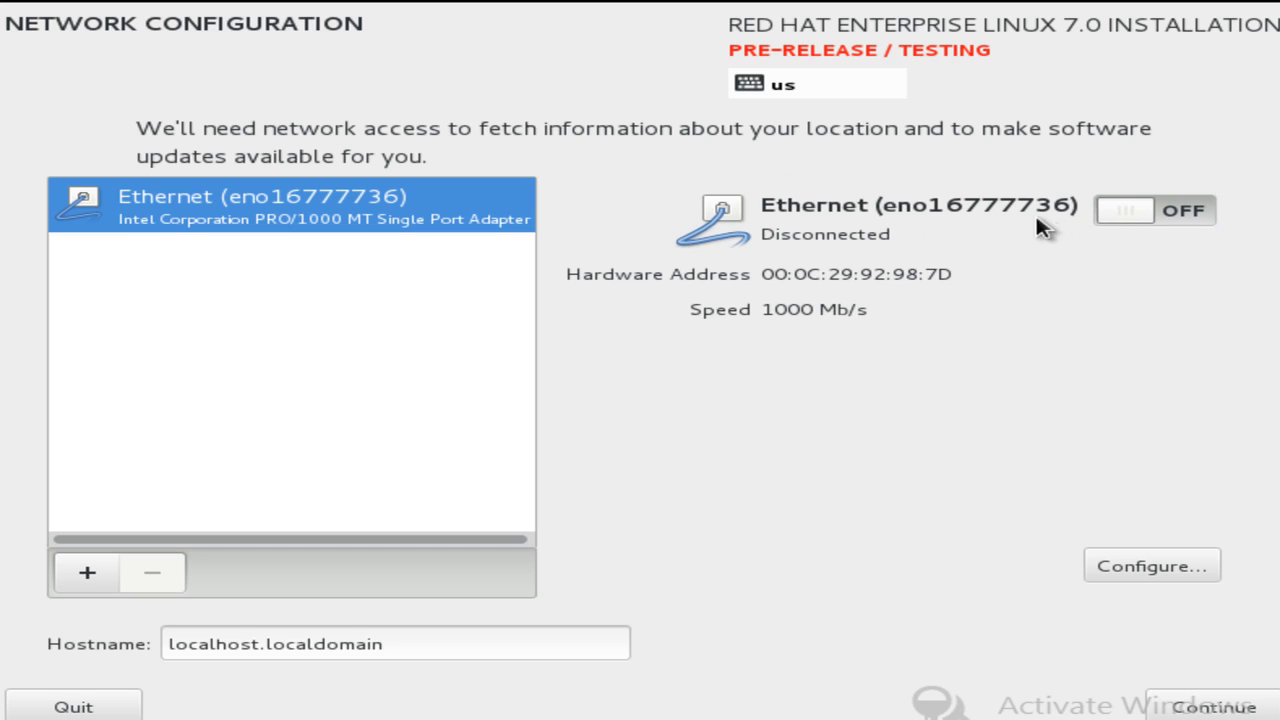
{"action": "left_click_drag", "start_coordinate": [1100, 217], "coordinate": [1220, 221]}
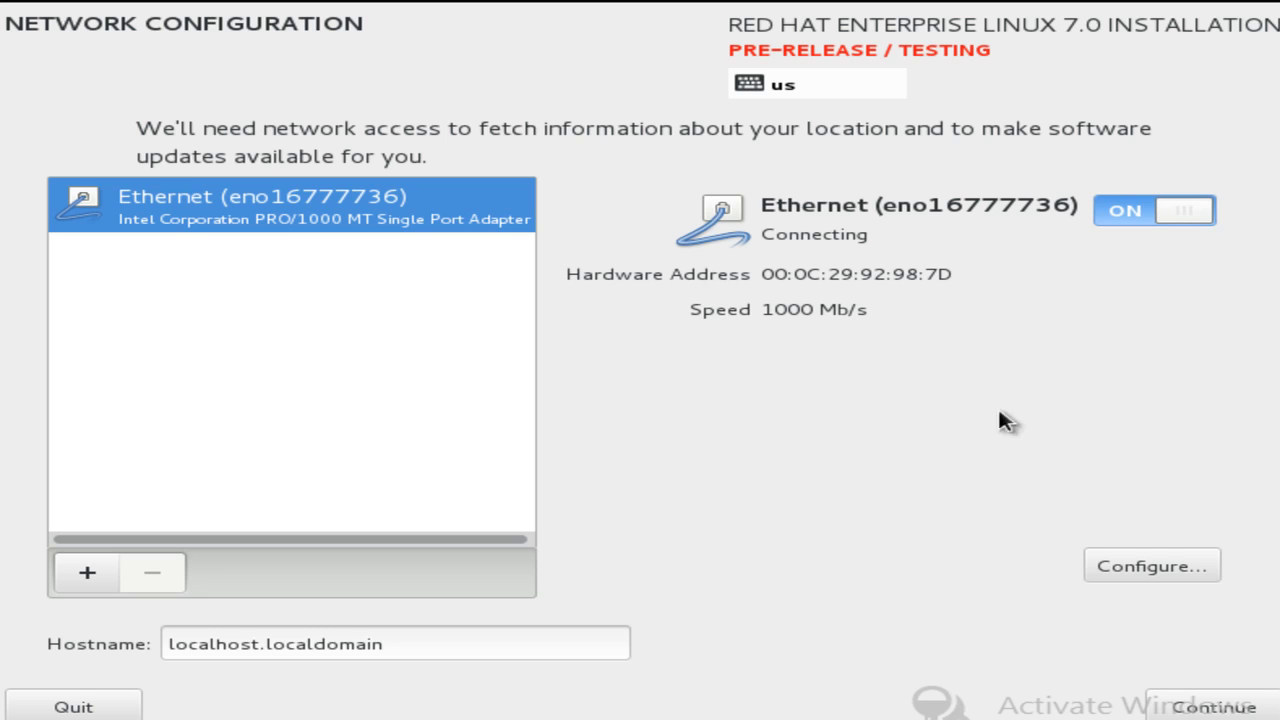
Rename the Ethernet connection to eth0 and set its IPv4 method to Manual.
{"action": "left_click", "coordinate": [1148, 570]}
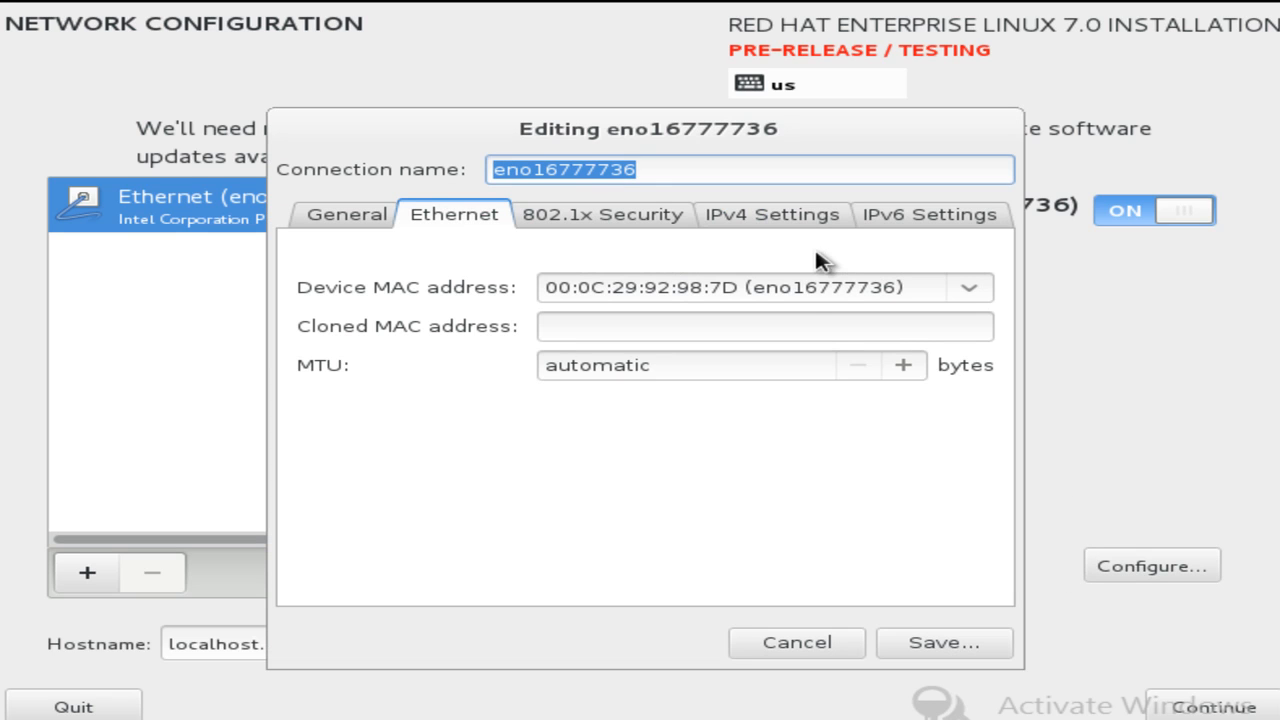
{"action": "double_click", "coordinate": [720, 172]}
{"action": "type", "text": "eth0"}
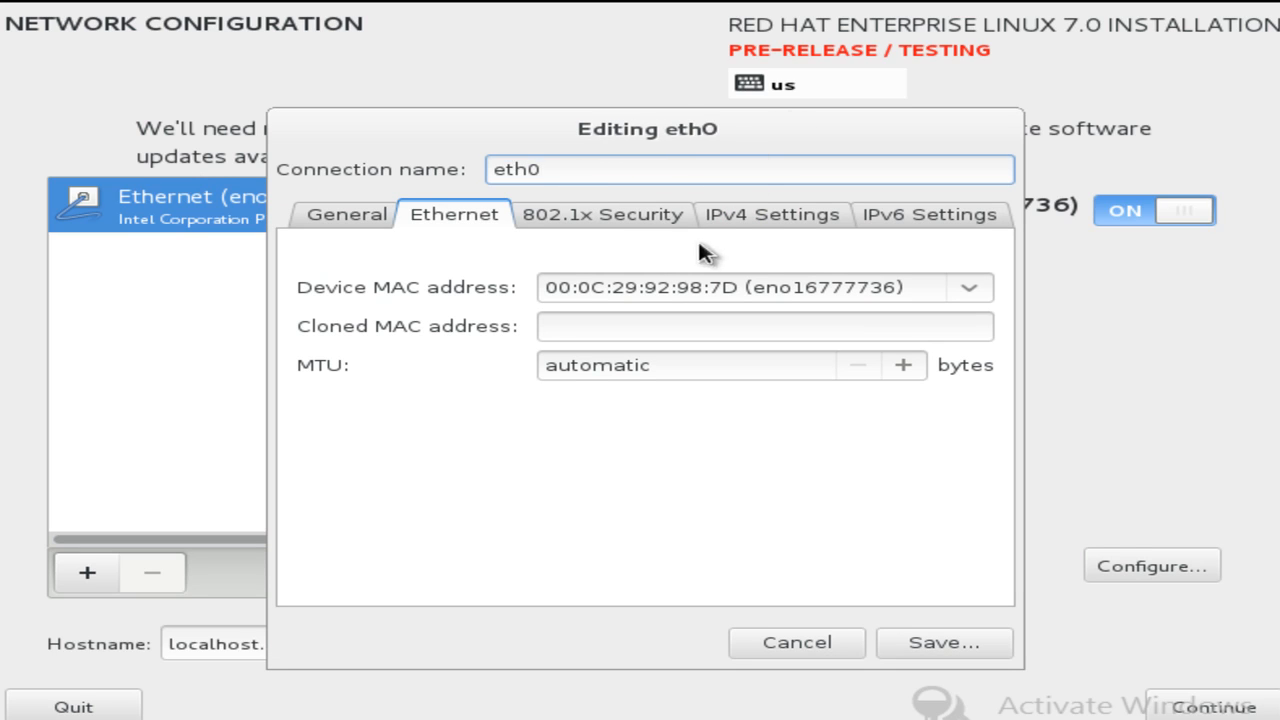
{"action": "left_click", "coordinate": [776, 214]}
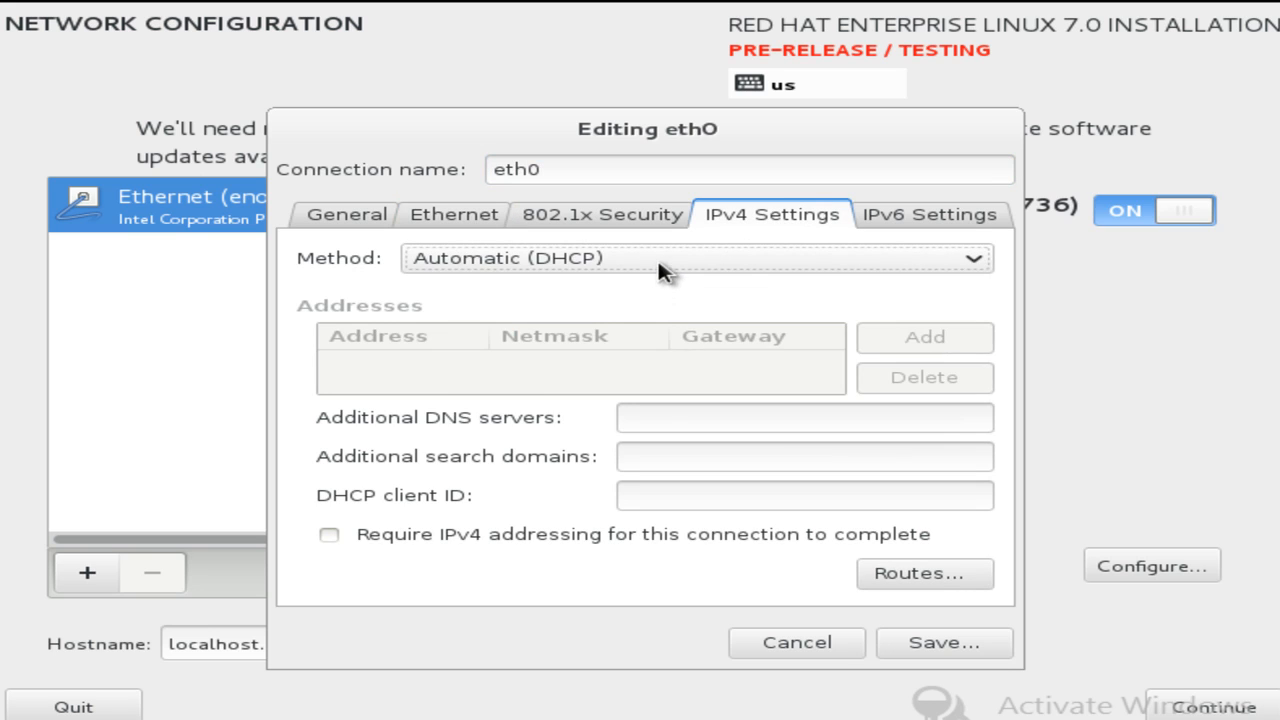
{"action": "left_click", "coordinate": [662, 262]}
{"action": "left_click", "coordinate": [578, 346]}
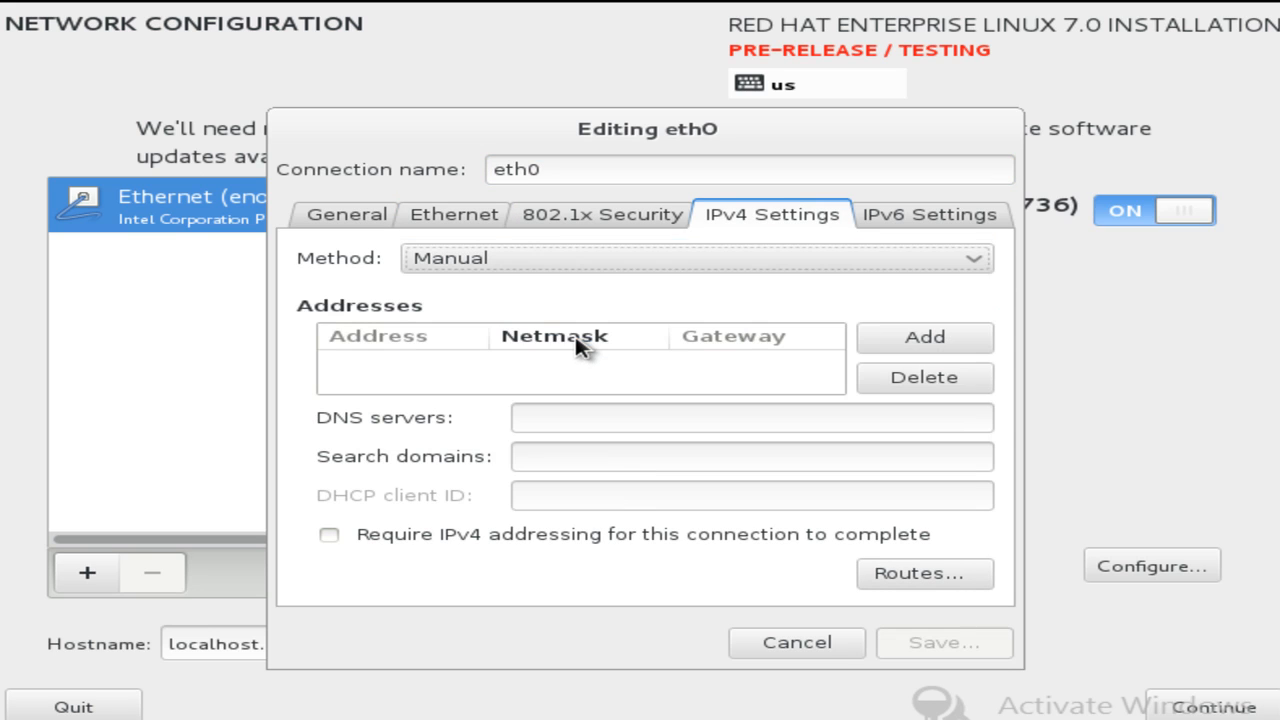
Add address 192.168.11.110 with netmask 255.255.255.0 and gateway 192.168.11.1.
{"action": "left_click", "coordinate": [940, 340]}
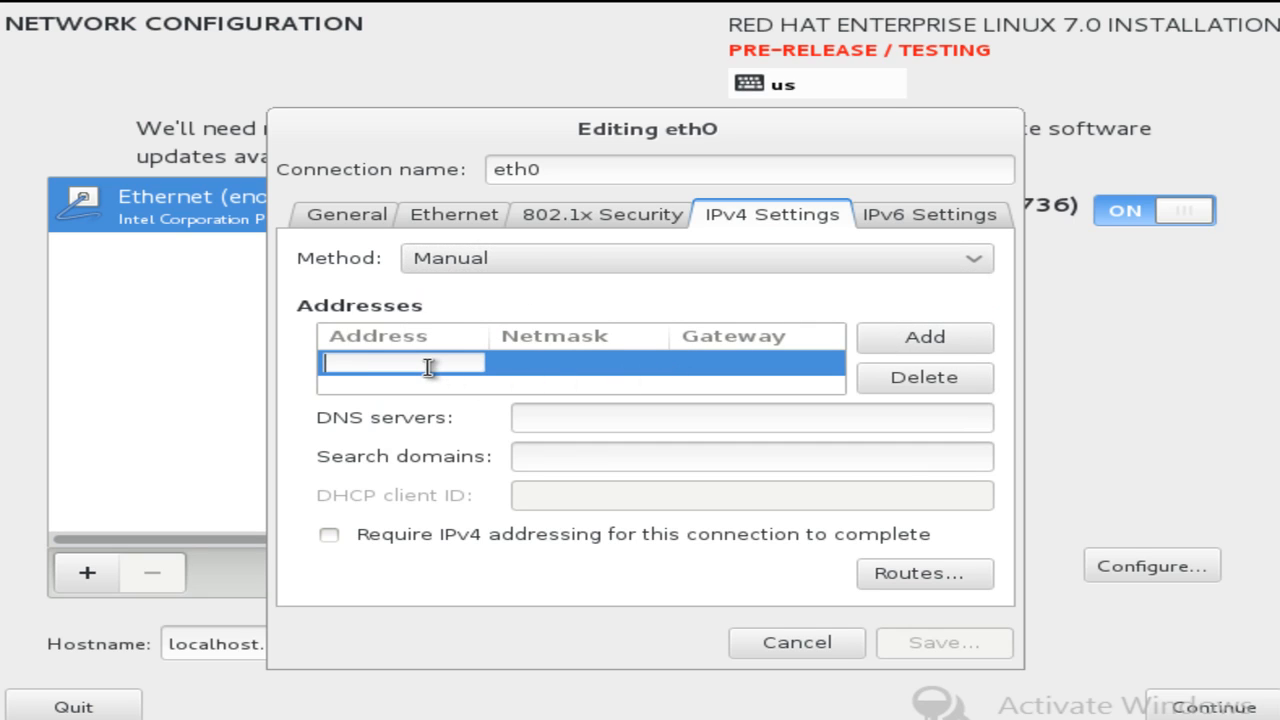
{"action": "type", "text": "192.168.11.110"}
{"action": "left_click", "coordinate": [624, 366]}
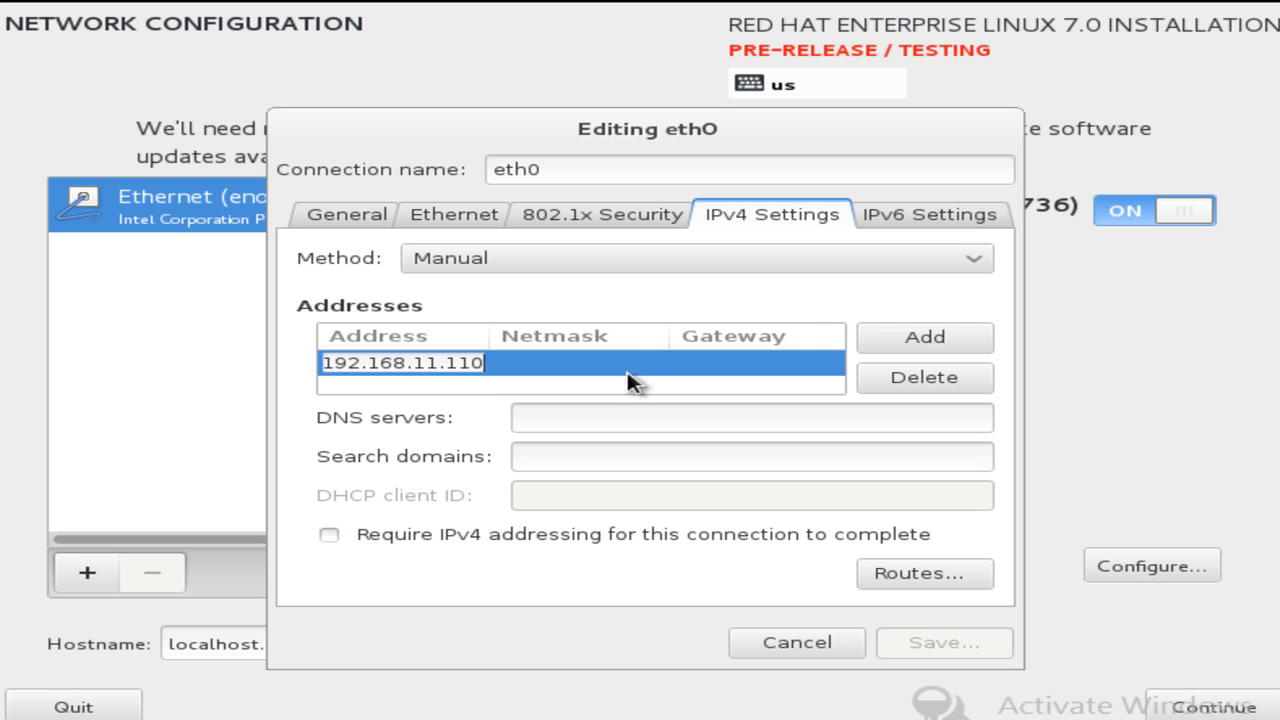
{"action": "type", "text": "255"}
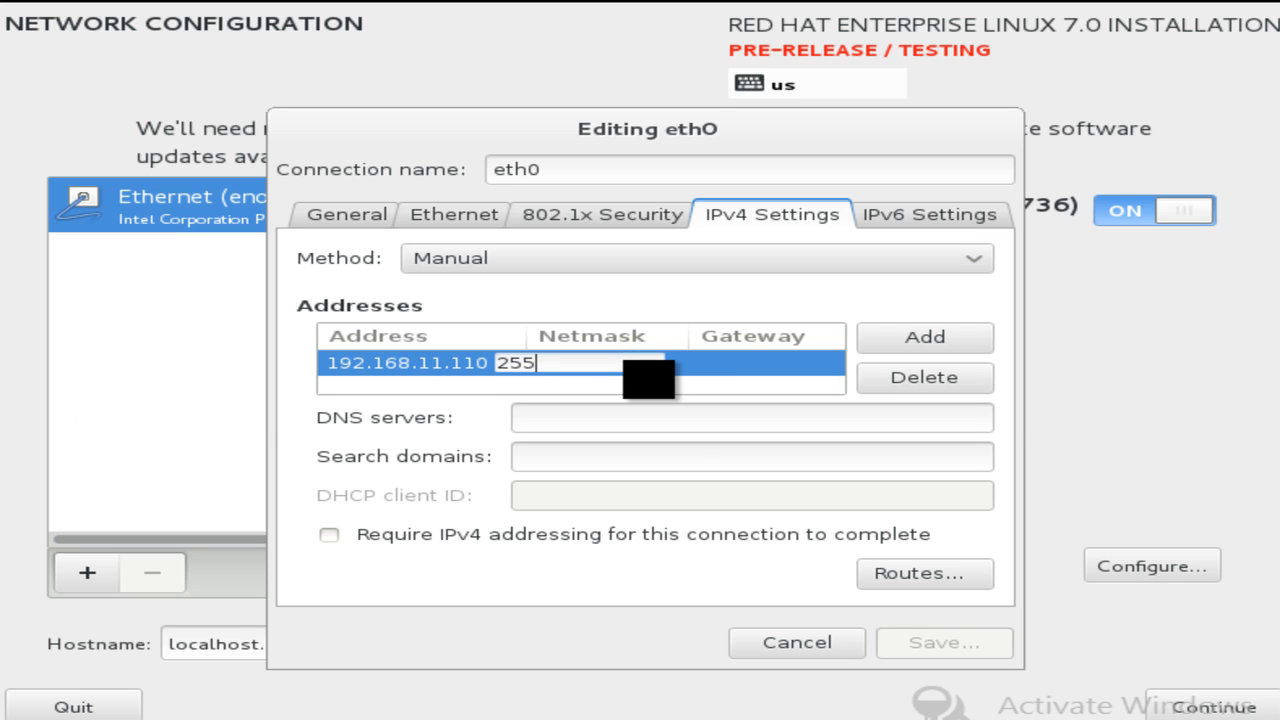
{"action": "type", "text": ".255.255.0"}
{"action": "left_click", "coordinate": [738, 364]}
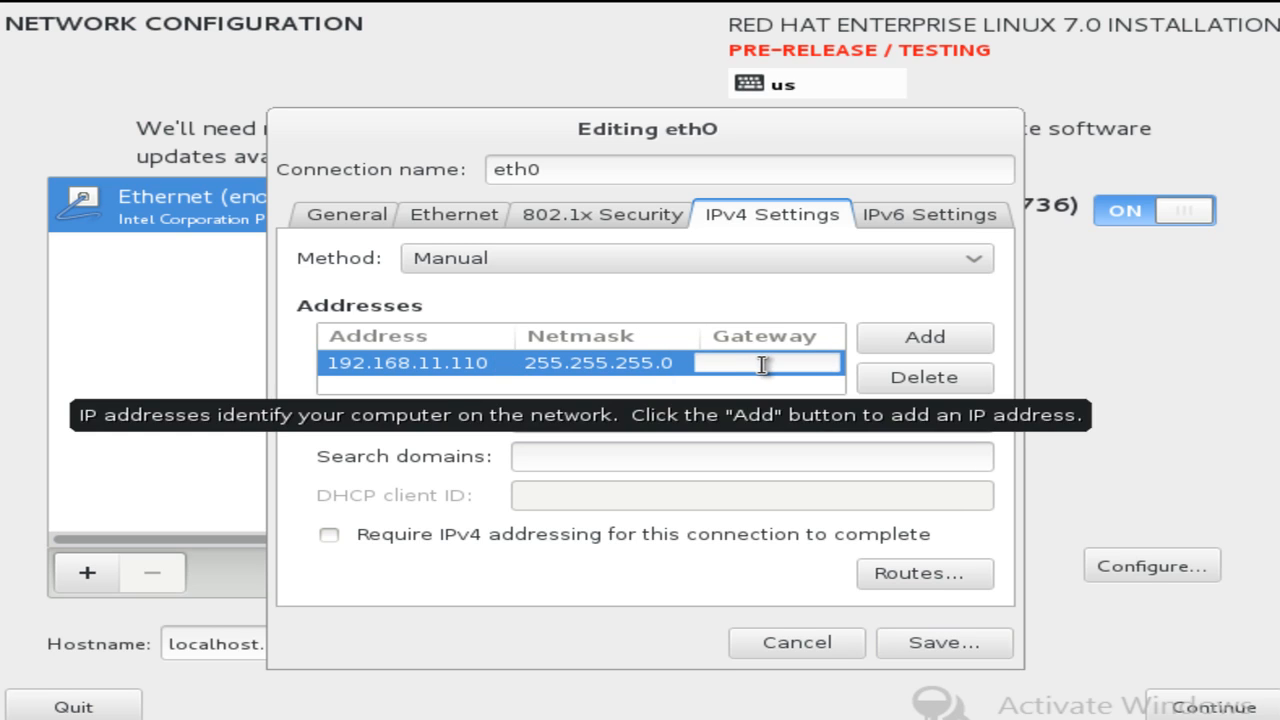
{"action": "type", "text": "19"}
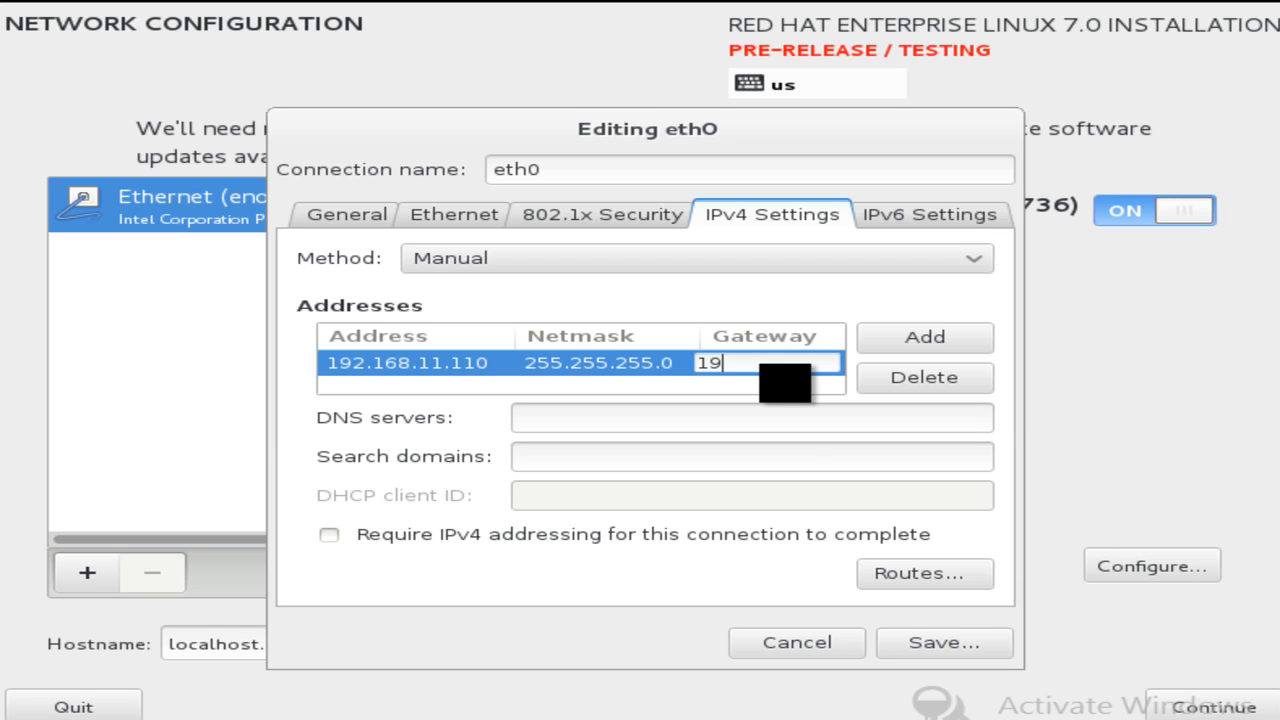
{"action": "type", "text": "2.168.11.1"}
Set DNS server 4.2.2.2 and search domain banglacbt.dom, then save the eth0 connection.
{"action": "left_click", "coordinate": [792, 420]}
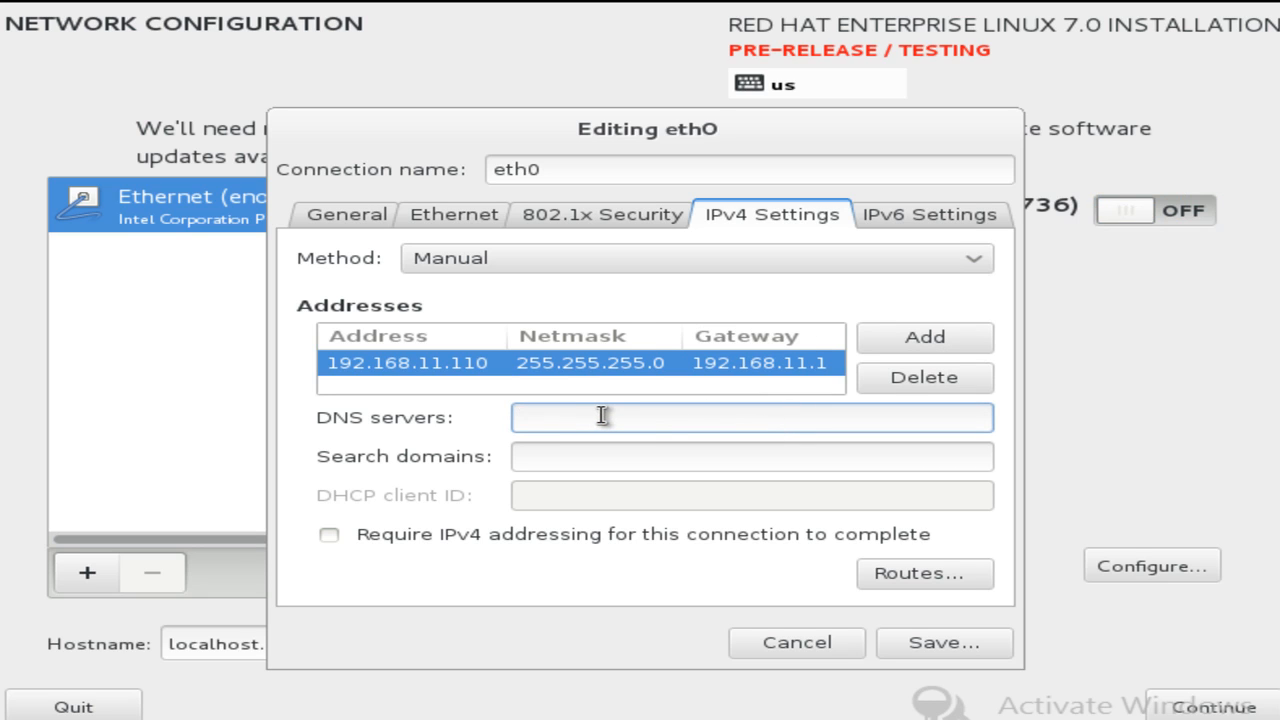
{"action": "type", "text": "4."}
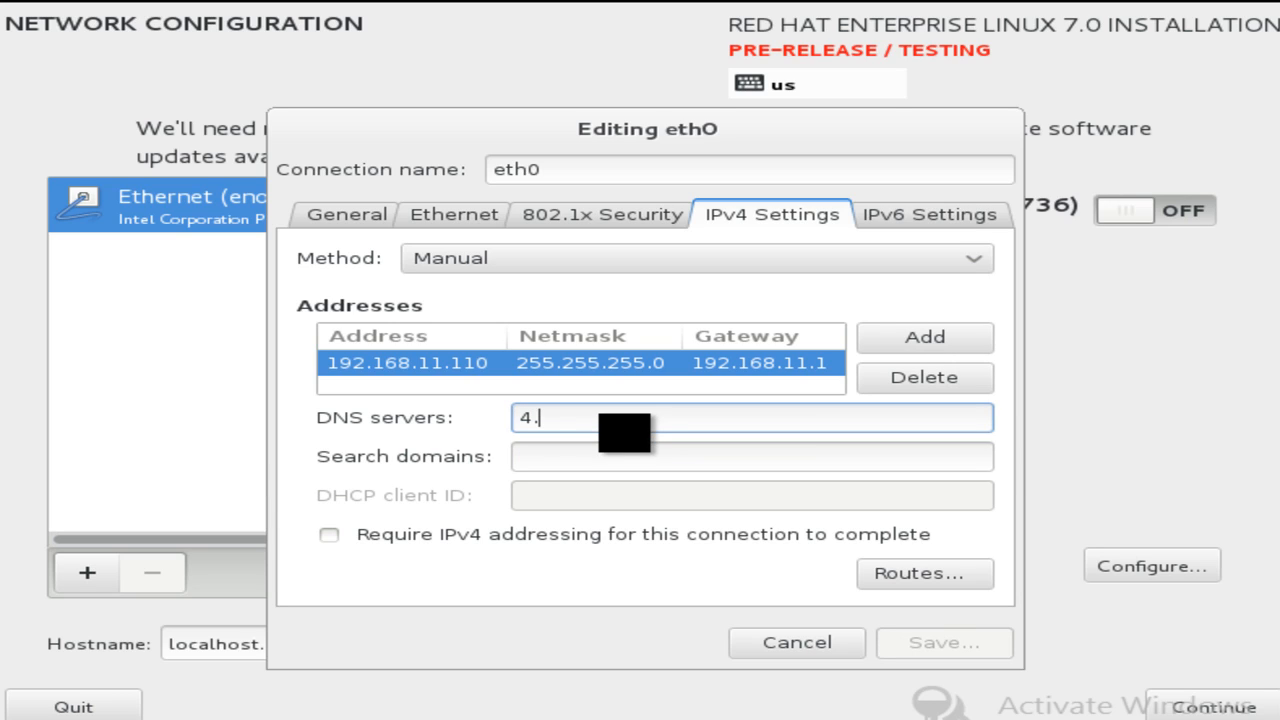
{"action": "type", "text": "2.2.2"}
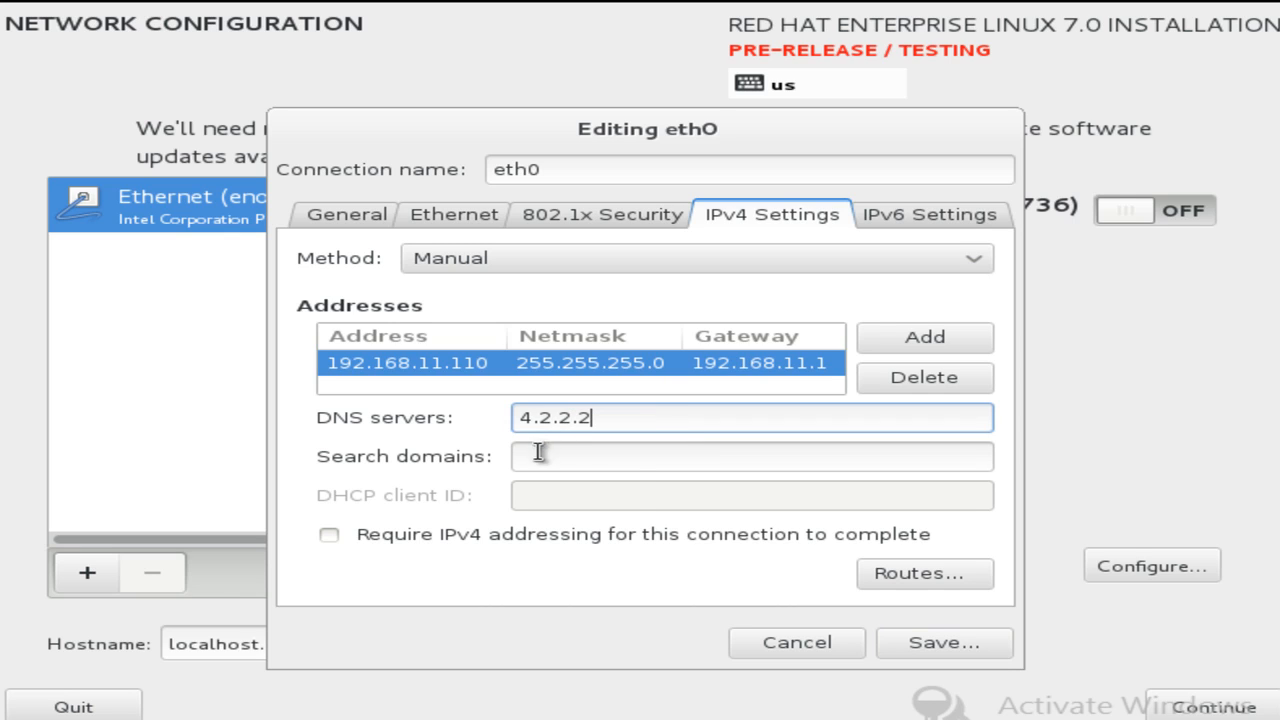
{"action": "left_click", "coordinate": [636, 459]}
{"action": "type", "text": "b"}
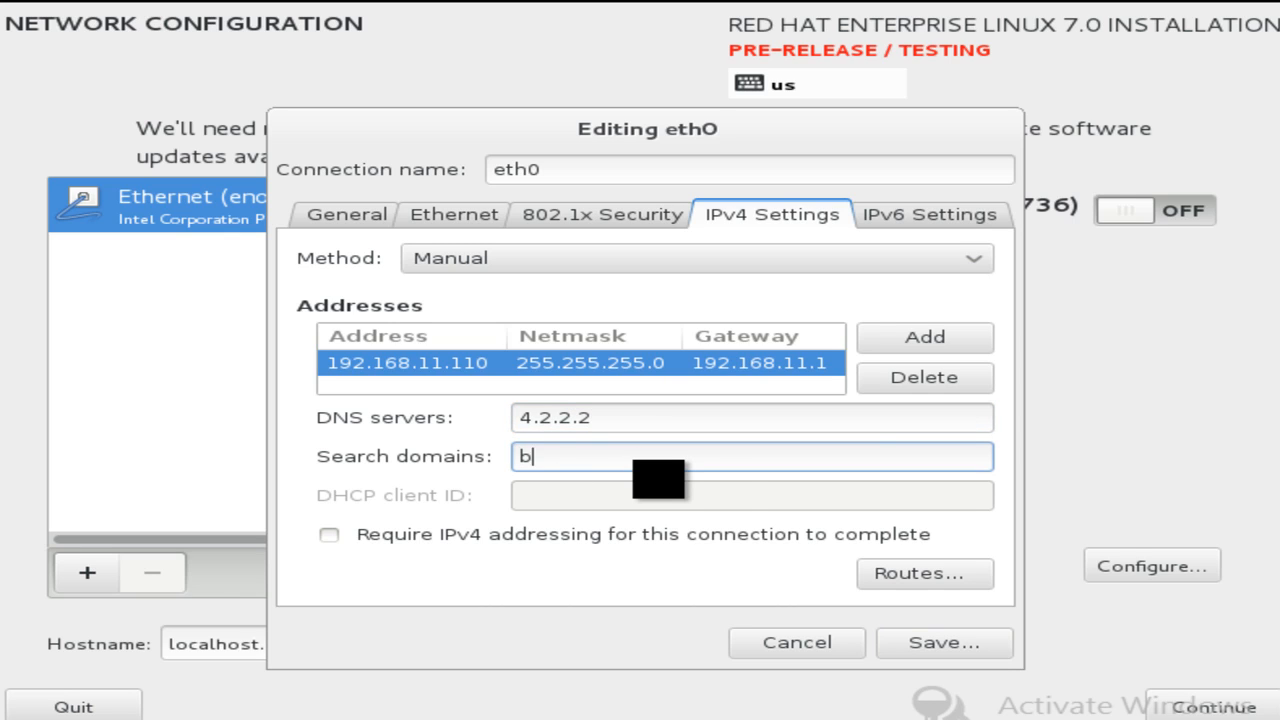
{"action": "type", "text": "anglacbt.d"}
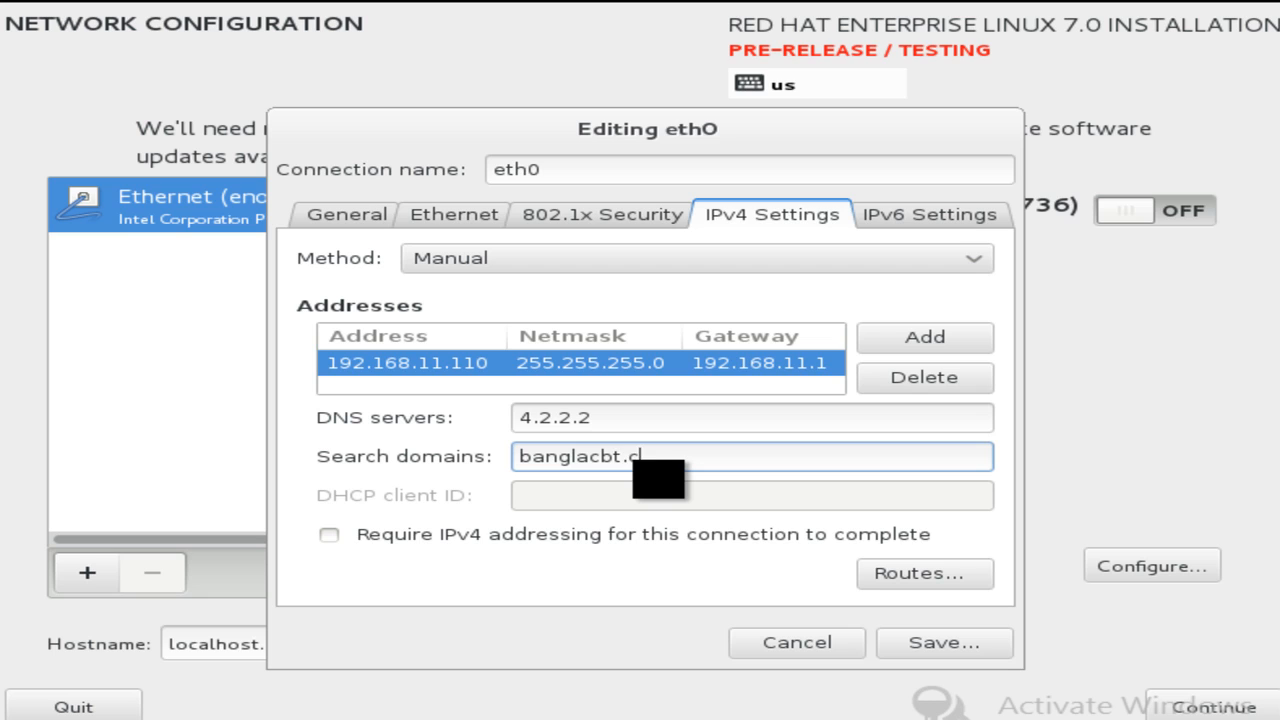
{"action": "type", "text": "om"}
{"action": "left_click", "coordinate": [951, 650]}
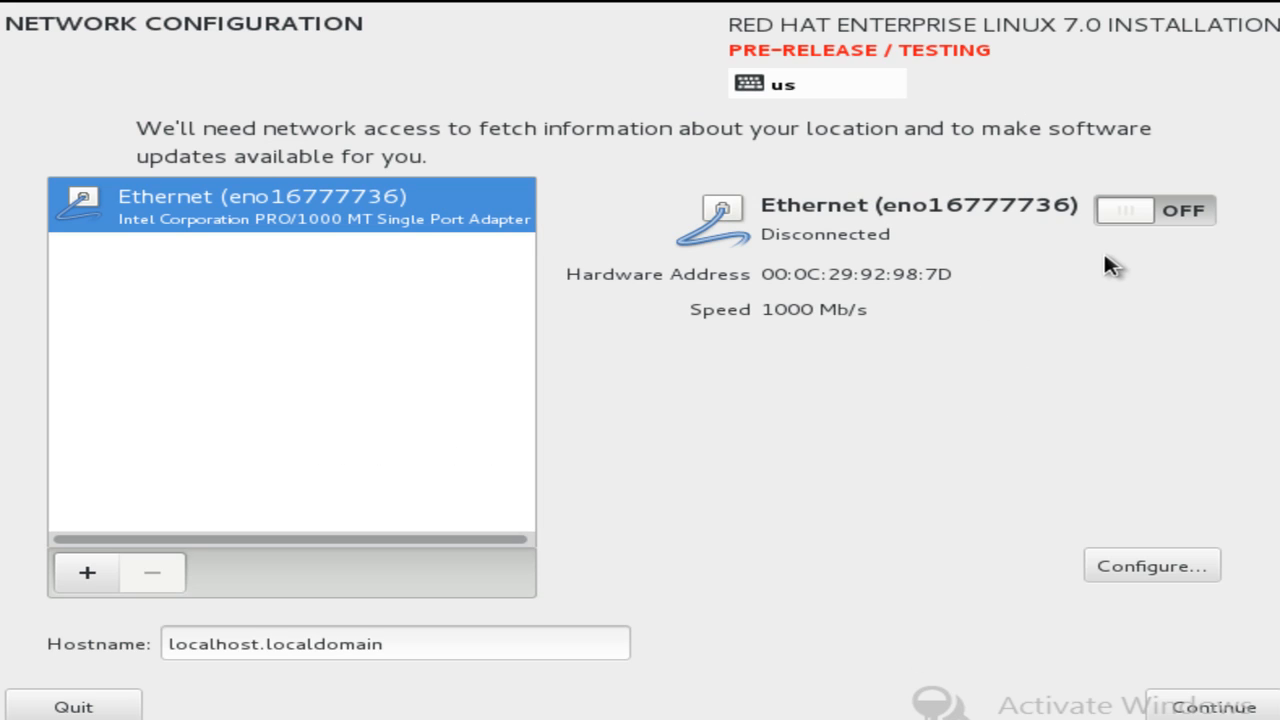
Switch Ethernet back on, set hostname server1.banglacbt.com, and return to the Installation Summary.
{"action": "left_click", "coordinate": [1207, 215]}
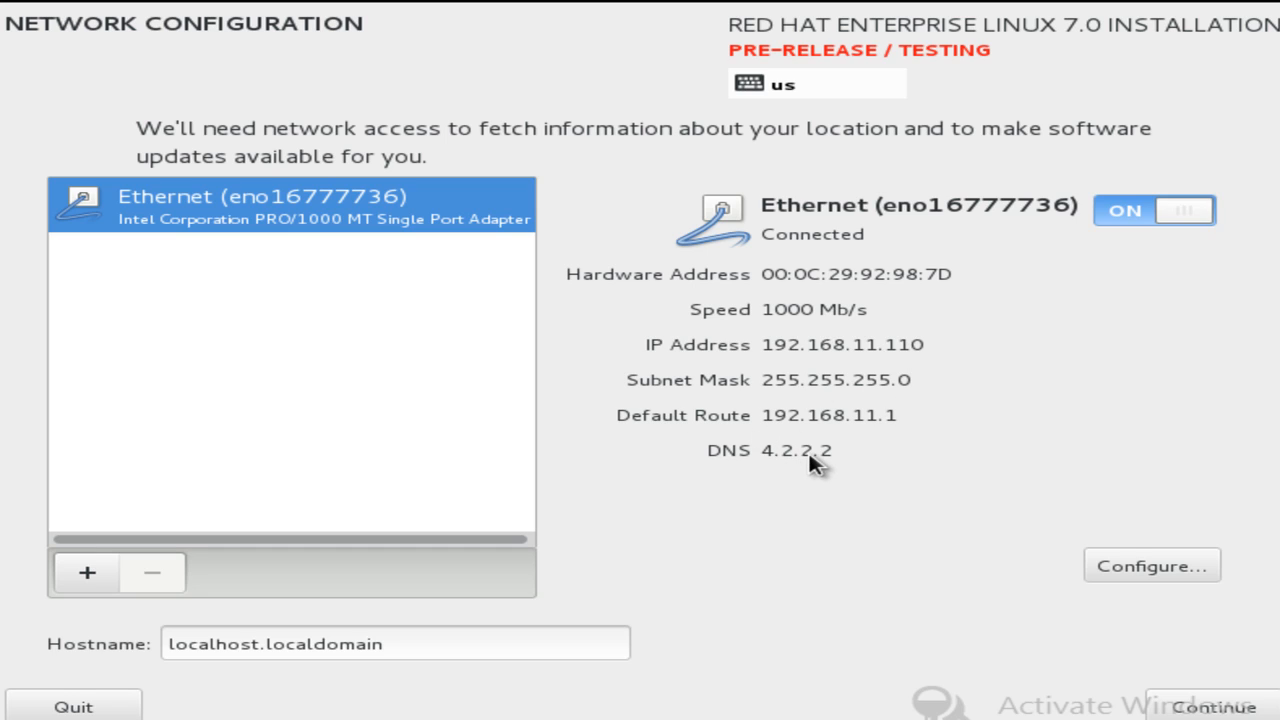
{"action": "left_click", "coordinate": [286, 645]}
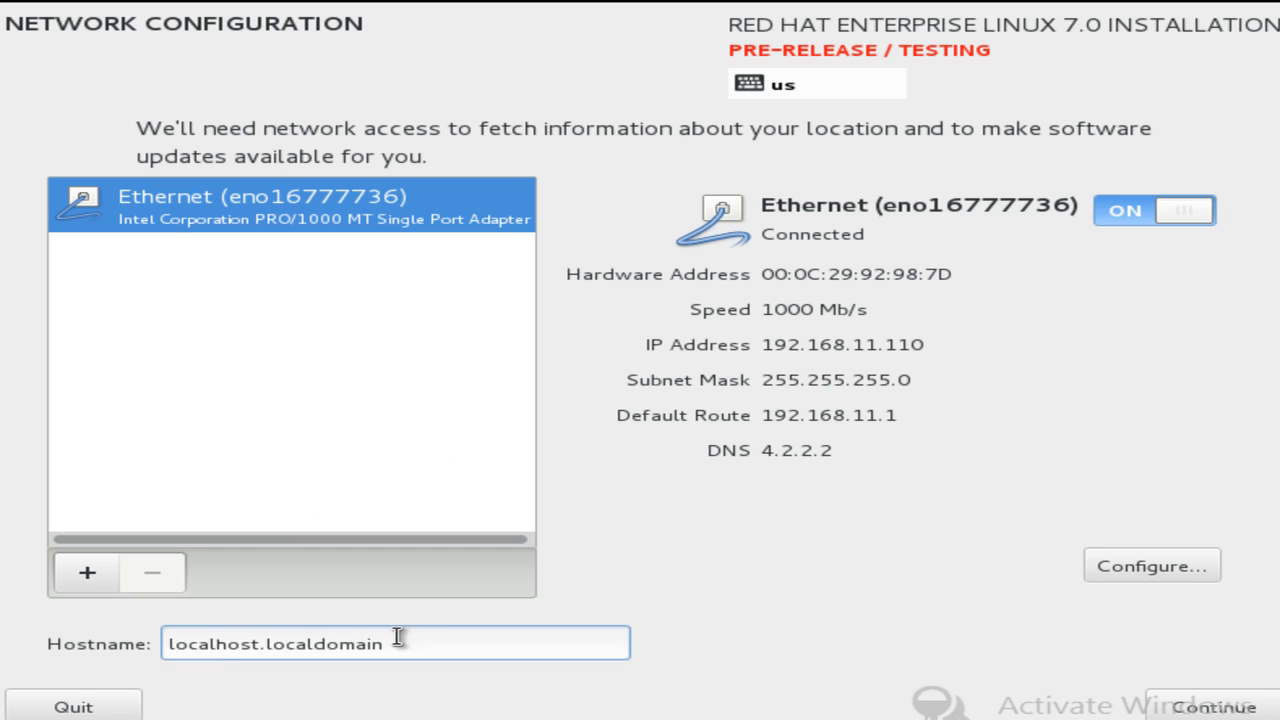
{"action": "key", "text": "BackSpace"}
{"action": "key", "text": "BackSpace"}
{"action": "key", "text": "BackSpace"}
{"action": "key", "text": "BackSpace"}
{"action": "key", "text": "BackSpace"}
{"action": "key", "text": "BackSpace"}
{"action": "key", "text": "BackSpace"}
{"action": "key", "text": "BackSpace"}
{"action": "key", "text": "BackSpace"}
{"action": "key", "text": "BackSpace"}
{"action": "key", "text": "BackSpace"}
{"action": "key", "text": "BackSpace"}
{"action": "key", "text": "BackSpace"}
{"action": "key", "text": "BackSpace"}
{"action": "key", "text": "BackSpace"}
{"action": "key", "text": "BackSpace"}
{"action": "key", "text": "BackSpace"}
{"action": "key", "text": "BackSpace"}
{"action": "key", "text": "BackSpace"}
{"action": "key", "text": "BackSpace"}
{"action": "key", "text": "BackSpace"}
{"action": "type", "text": "server"}
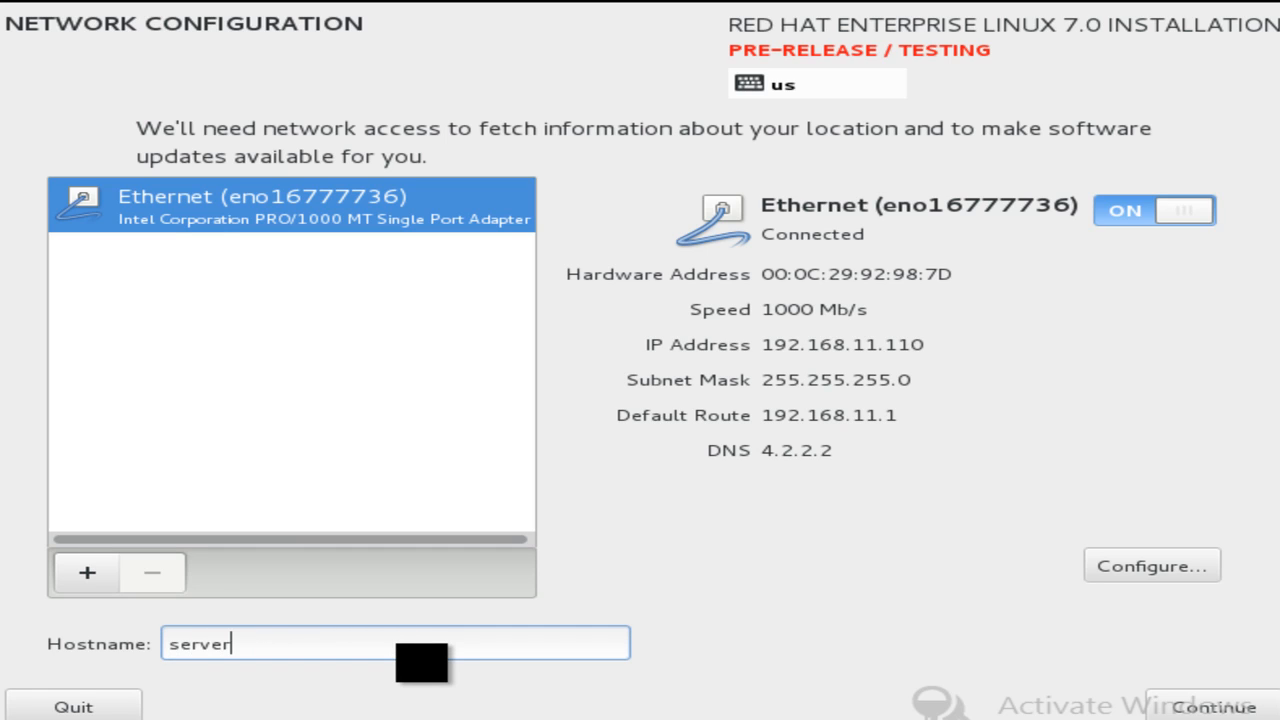
{"action": "type", "text": "1.banglacbt.com"}
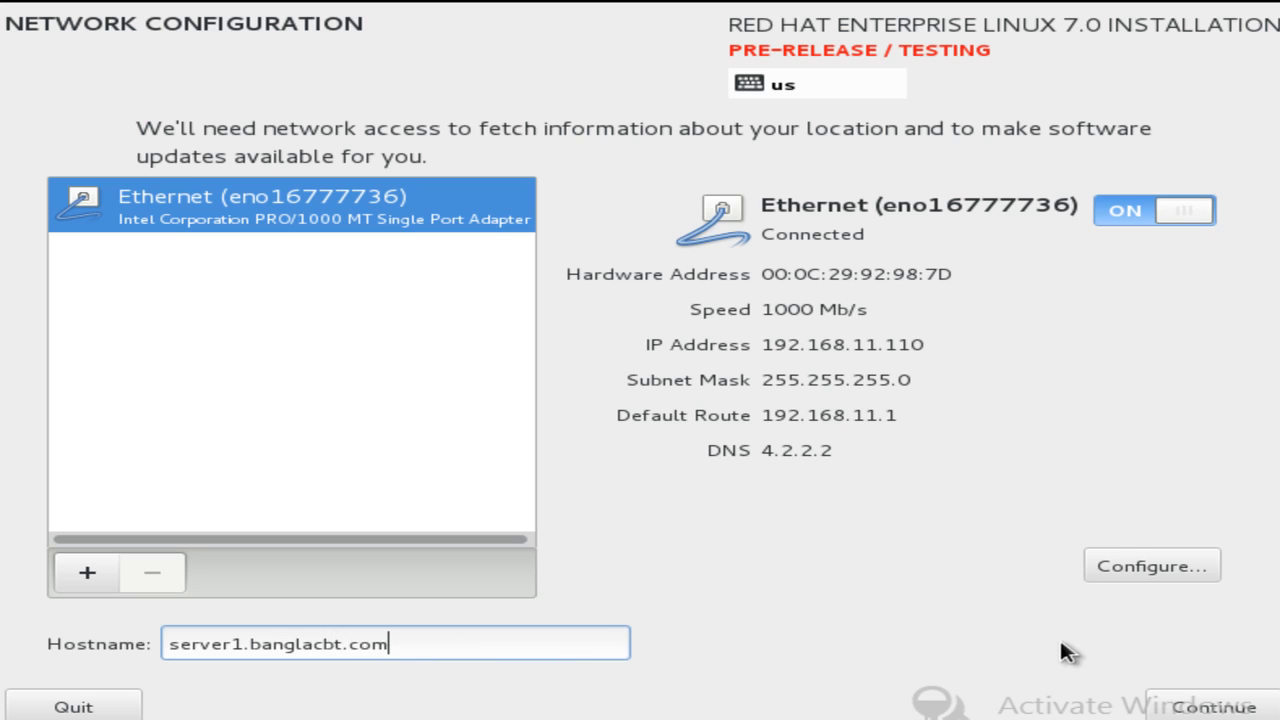
{"action": "left_click", "coordinate": [1210, 707]}
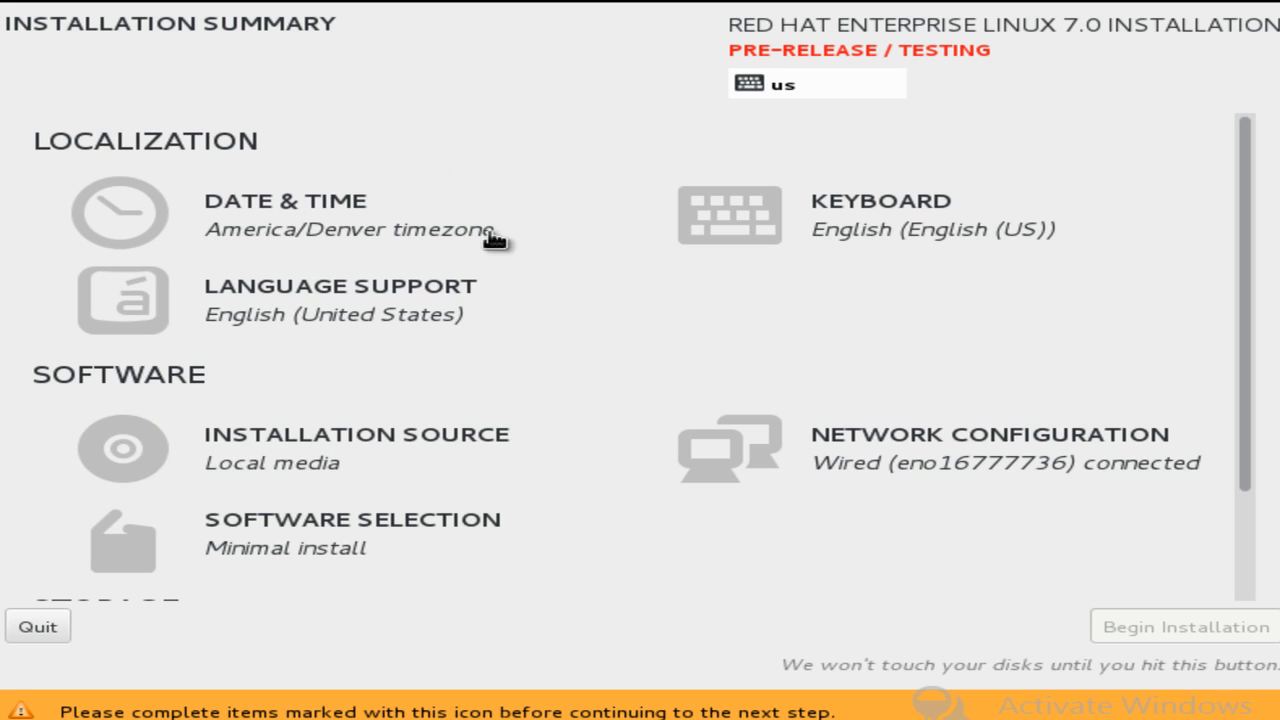
Pick Bangladesh on the map for the Asia/Dhaka timezone, then go to Installation Source.
{"action": "left_click", "coordinate": [138, 224]}
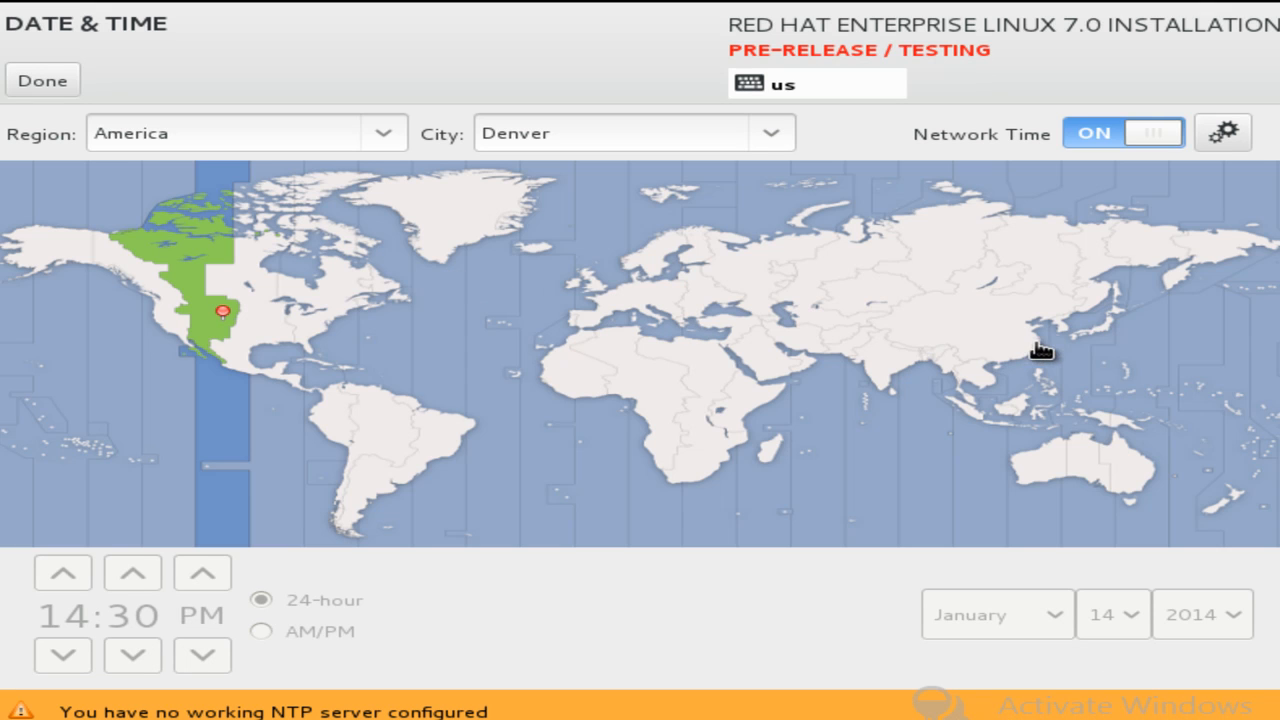
{"action": "left_click", "coordinate": [932, 370]}
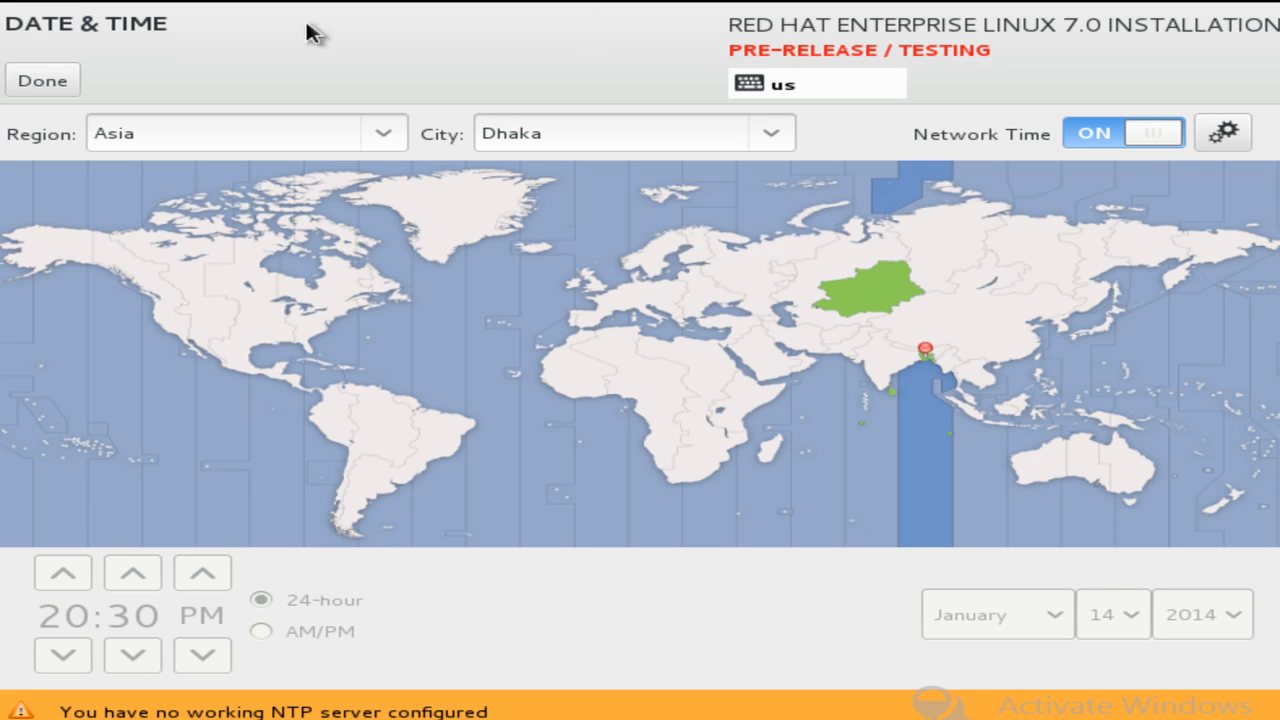
{"action": "left_click", "coordinate": [43, 81]}
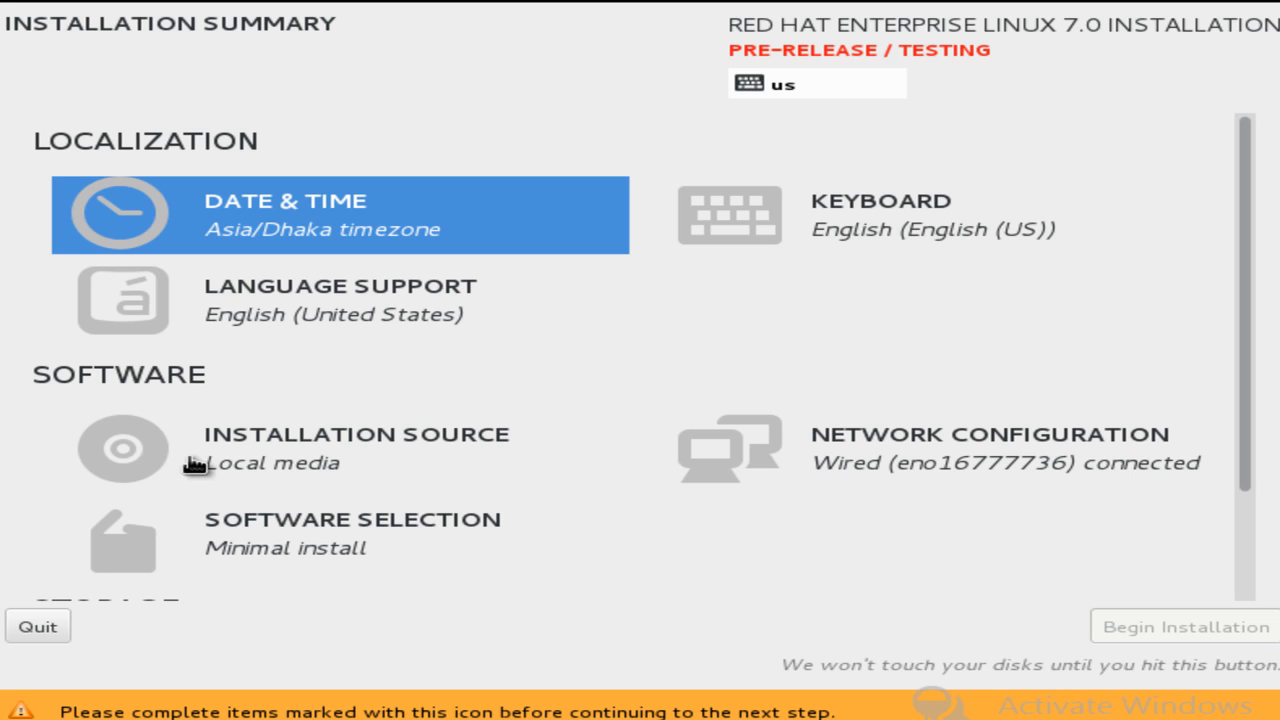
{"action": "left_click", "coordinate": [157, 457]}
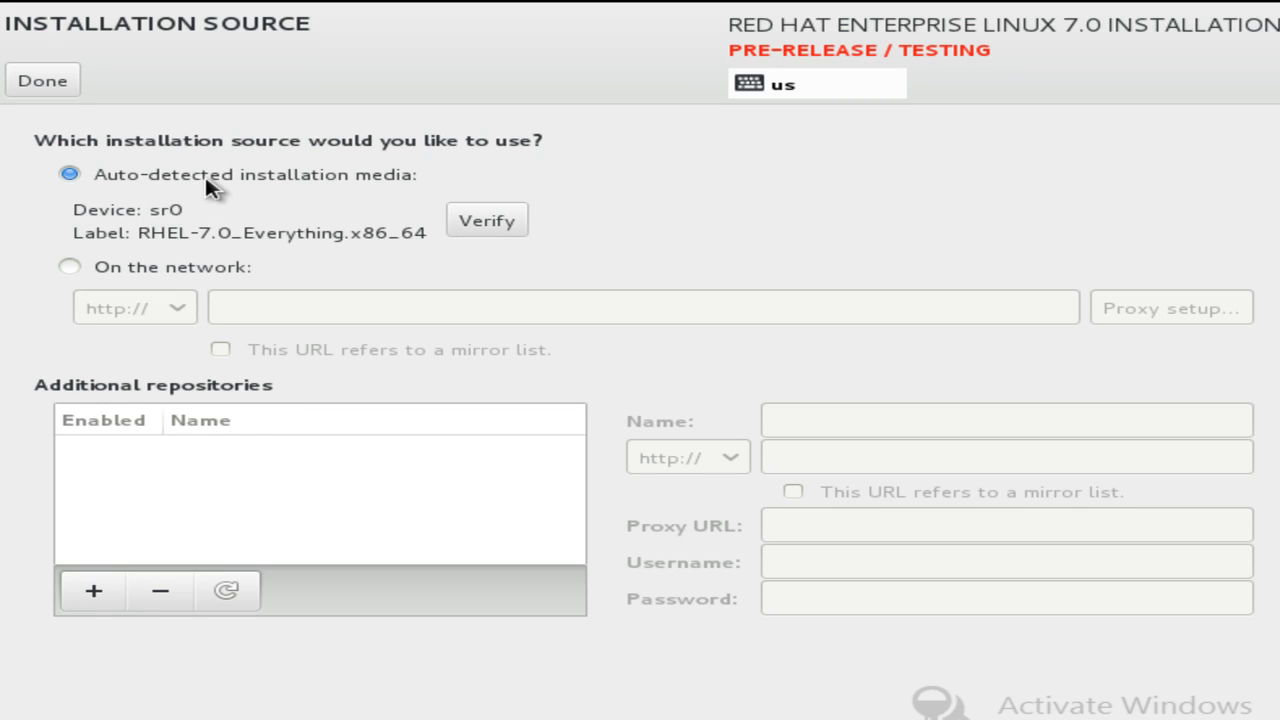
{"action": "left_click", "coordinate": [70, 267]}
{"action": "left_click", "coordinate": [140, 307]}
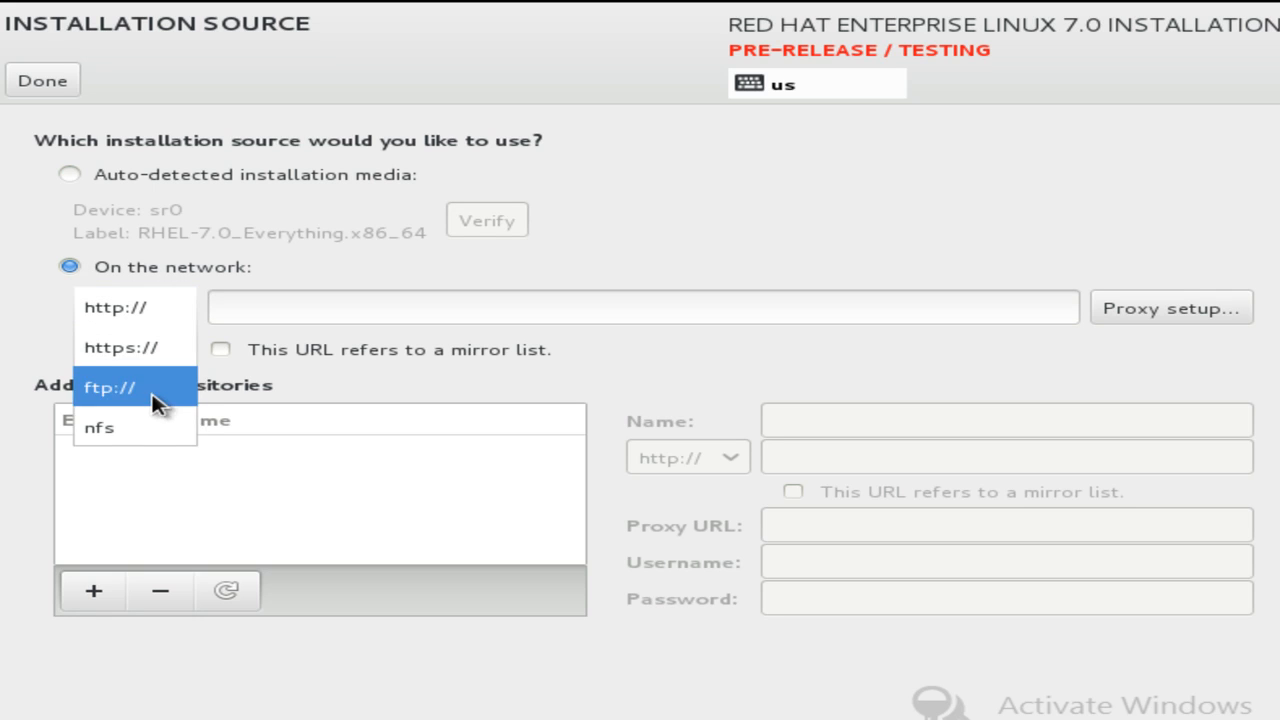
{"action": "left_click", "coordinate": [280, 245]}
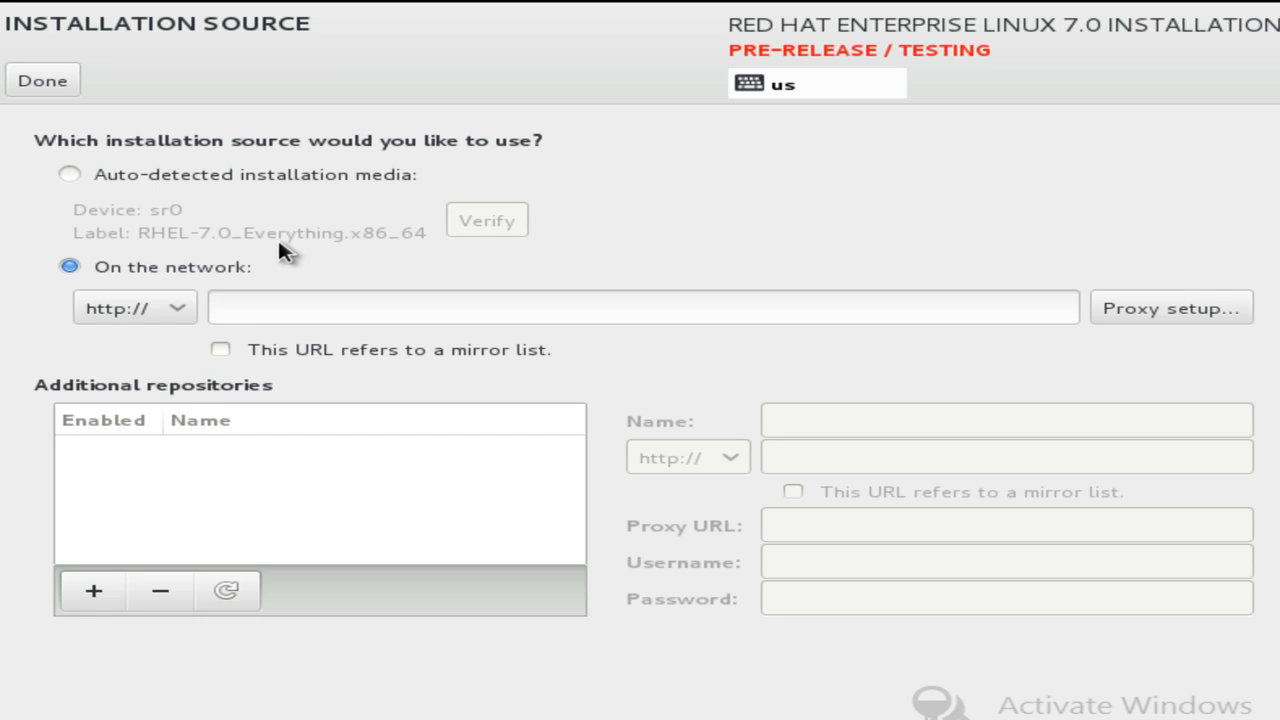
{"action": "left_click", "coordinate": [137, 178]}
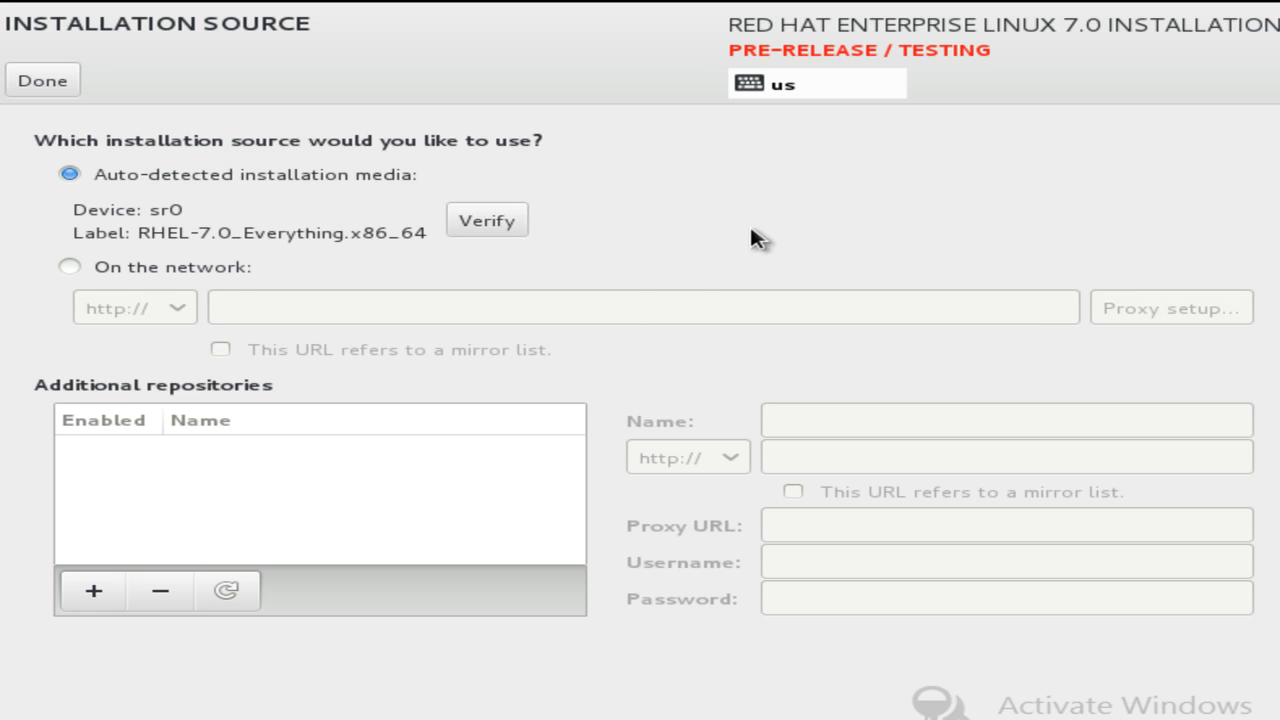
{"action": "left_click", "coordinate": [44, 81]}
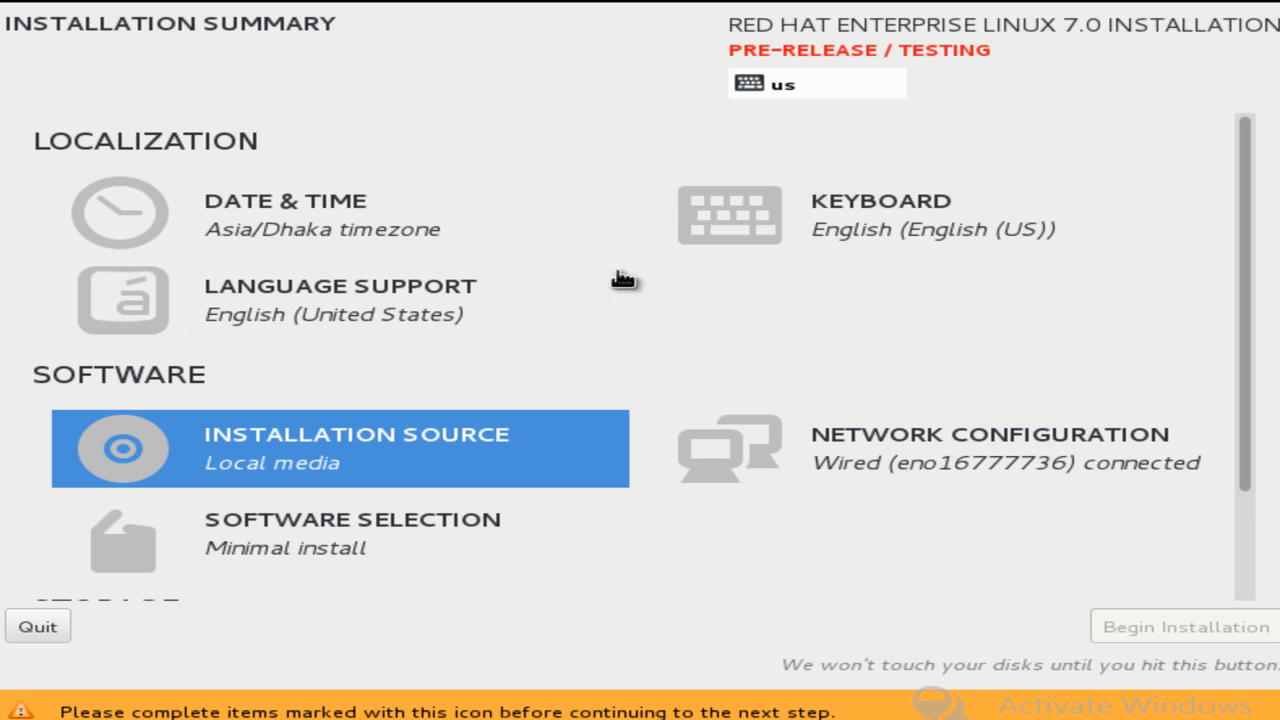
{"action": "scroll", "coordinate": [632, 535], "scroll_direction": "down", "scroll_amount": 3}
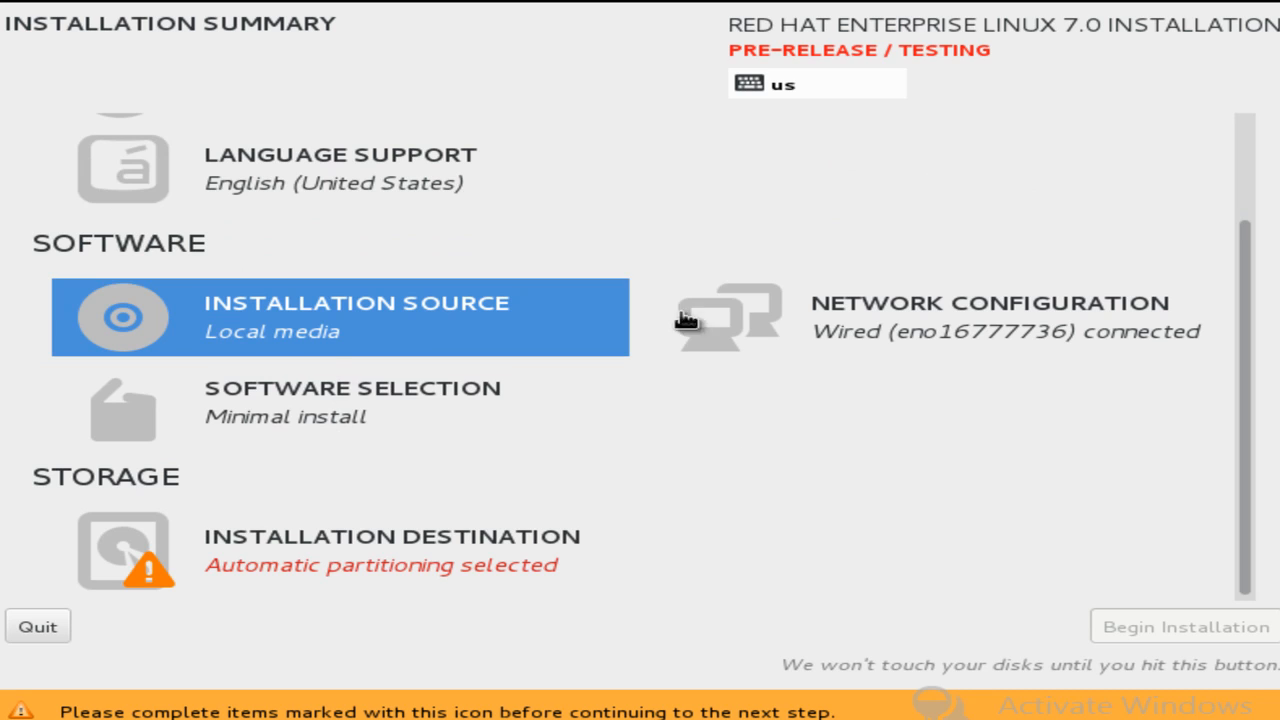
{"action": "scroll", "coordinate": [948, 336], "scroll_direction": "down", "scroll_amount": 1}
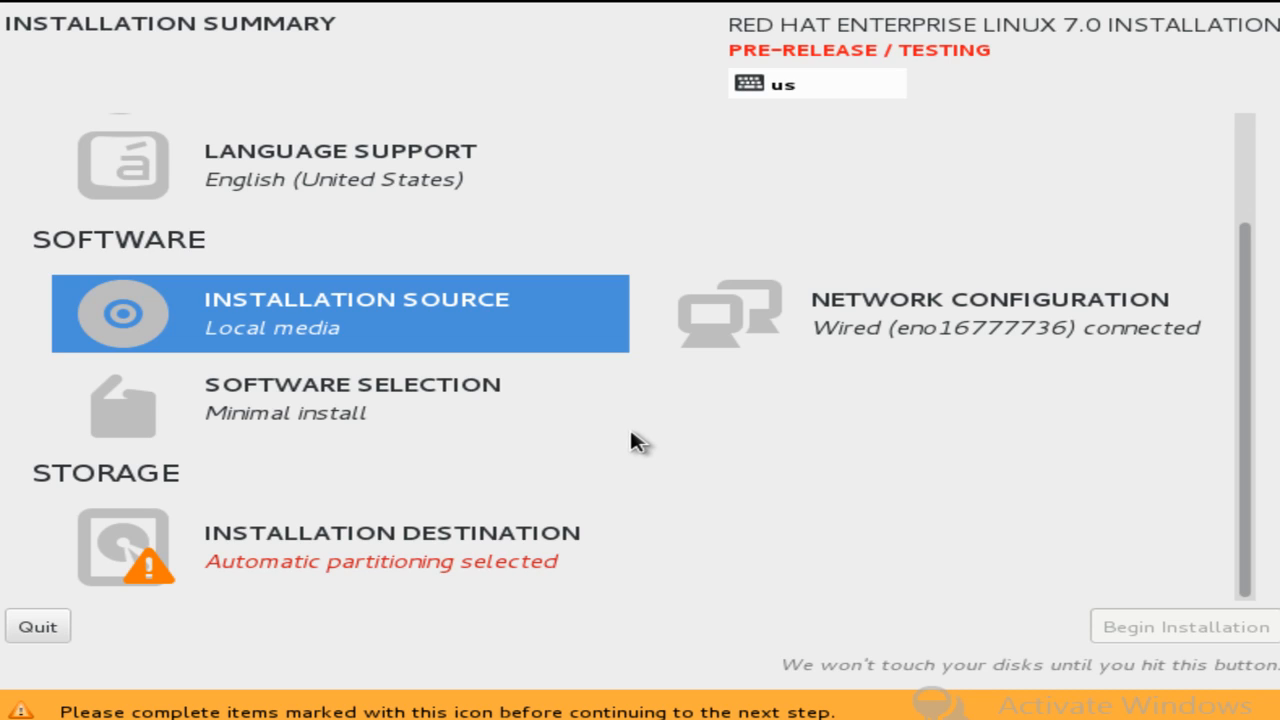
Choose GNOME Desktop as the base environment in Software Selection.
{"action": "left_click", "coordinate": [150, 420]}
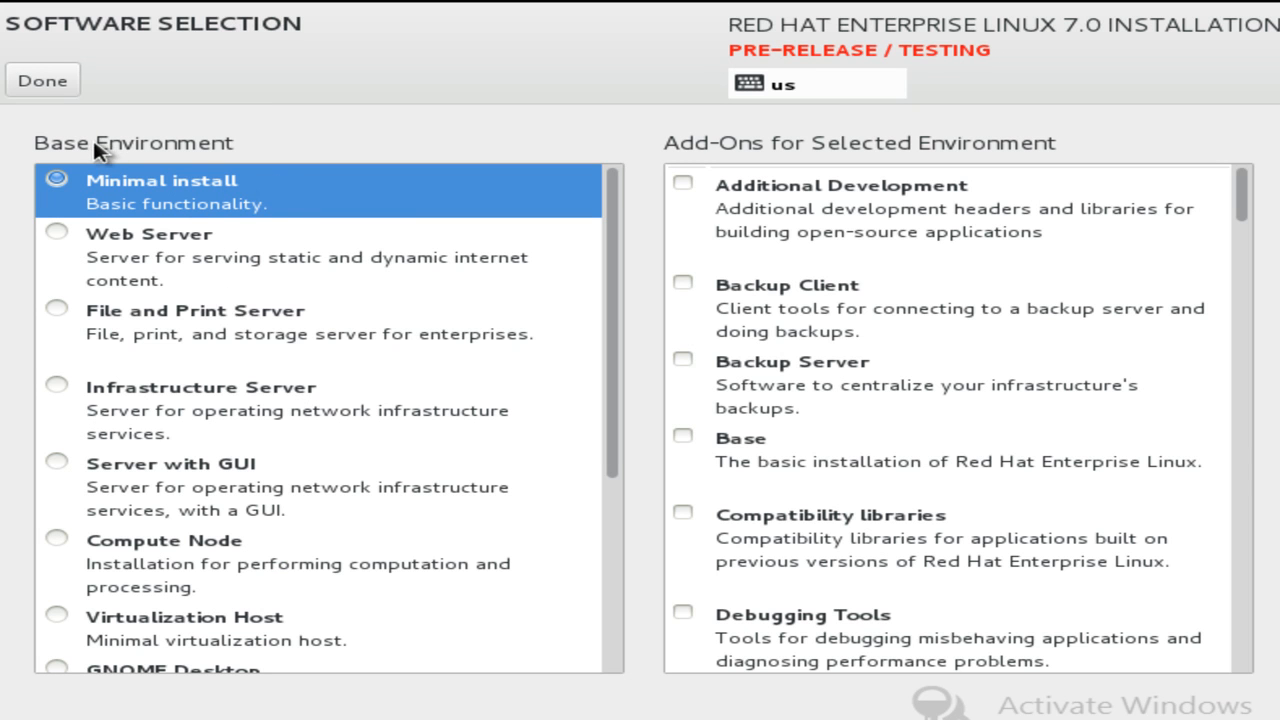
{"action": "left_click_drag", "start_coordinate": [611, 340], "coordinate": [591, 214]}
{"action": "left_click_drag", "start_coordinate": [620, 446], "coordinate": [603, 634]}
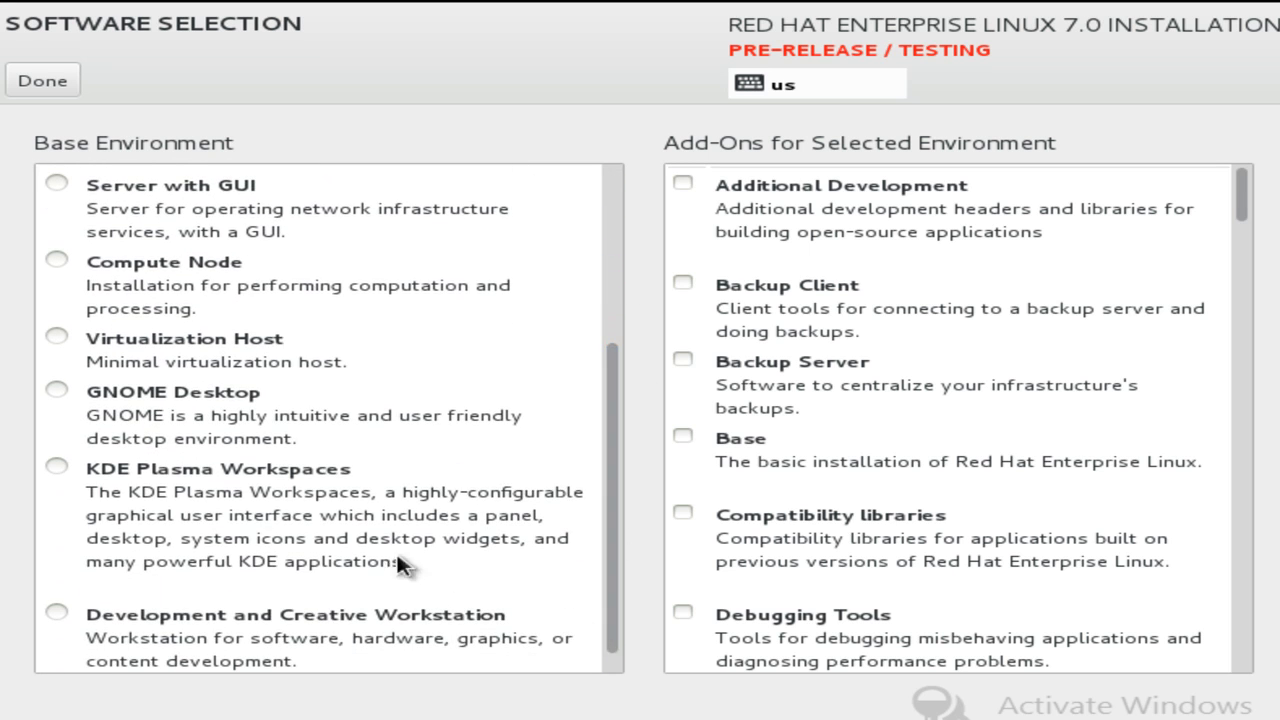
{"action": "left_click", "coordinate": [235, 413]}
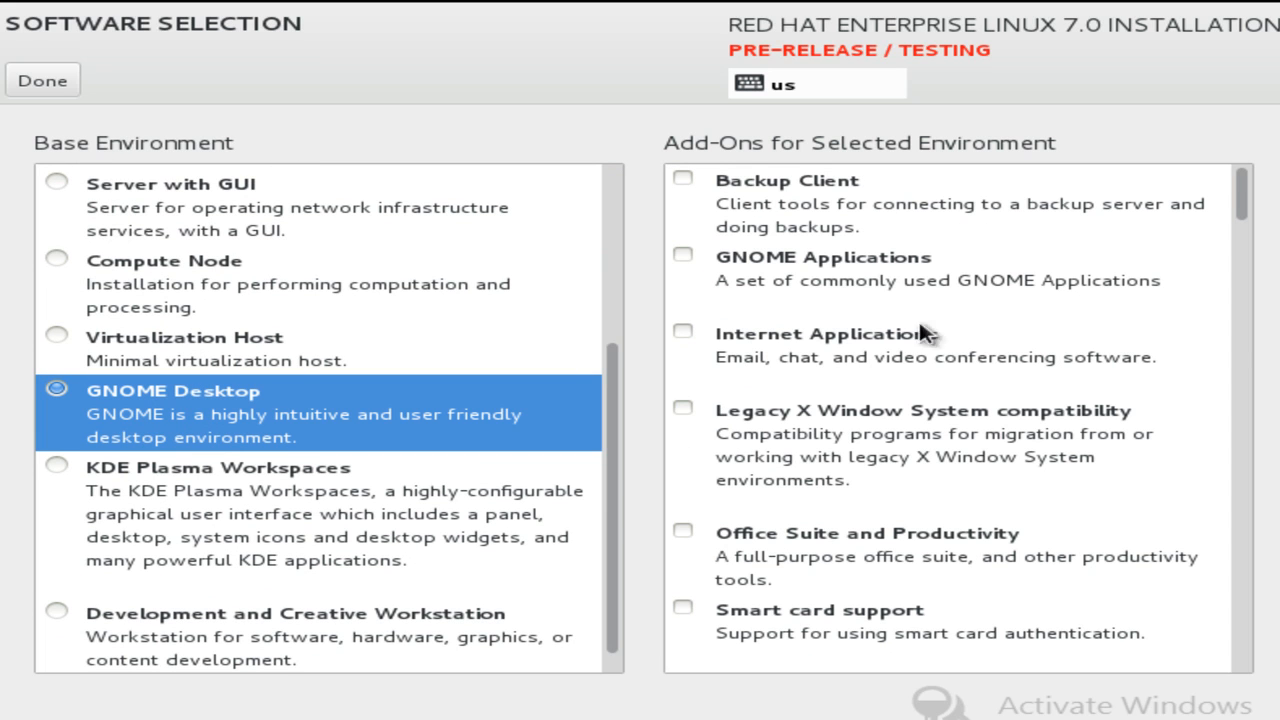
Add the X Window System, Networking Tools, Internet Browser and Fonts add-ons and confirm.
{"action": "mouse_move", "coordinate": [1246, 189]}
{"action": "left_mouse_down"}
{"action": "mouse_move", "coordinate": [1266, 329]}
{"action": "mouse_move", "coordinate": [1237, 697]}
{"action": "mouse_move", "coordinate": [1255, 185]}
{"action": "left_mouse_up"}
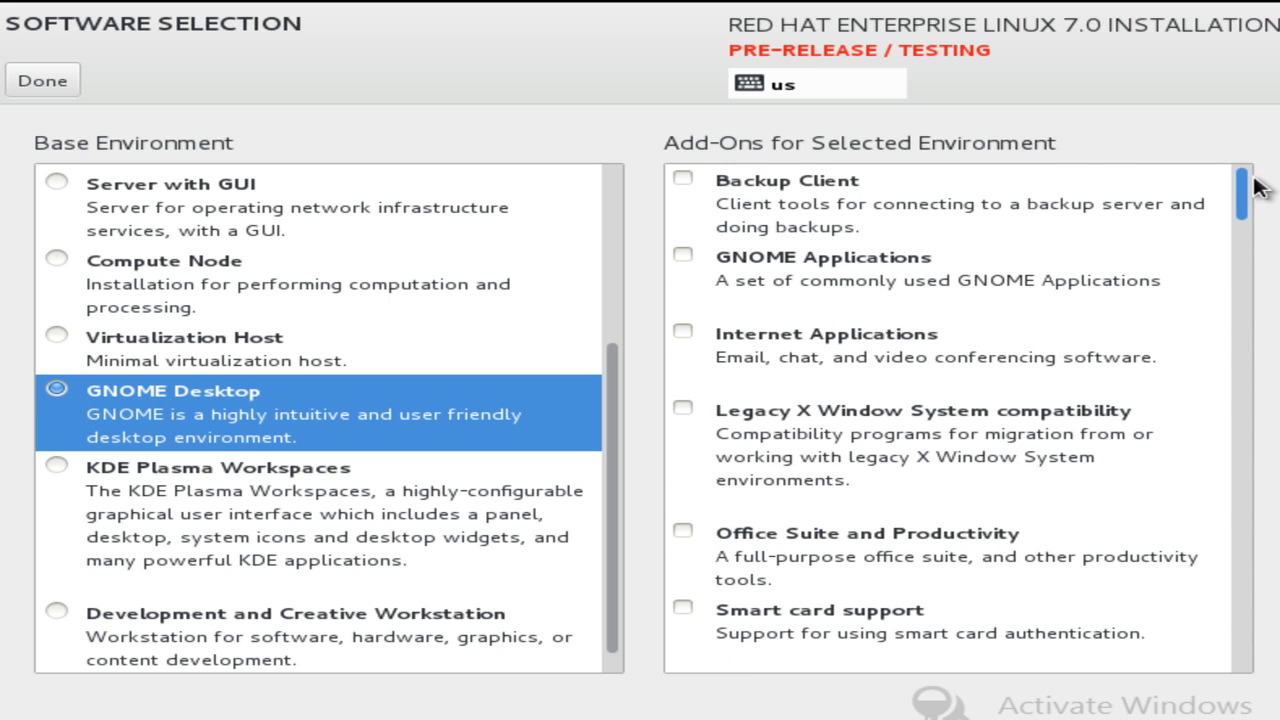
{"action": "left_click_drag", "start_coordinate": [614, 491], "coordinate": [560, 510]}
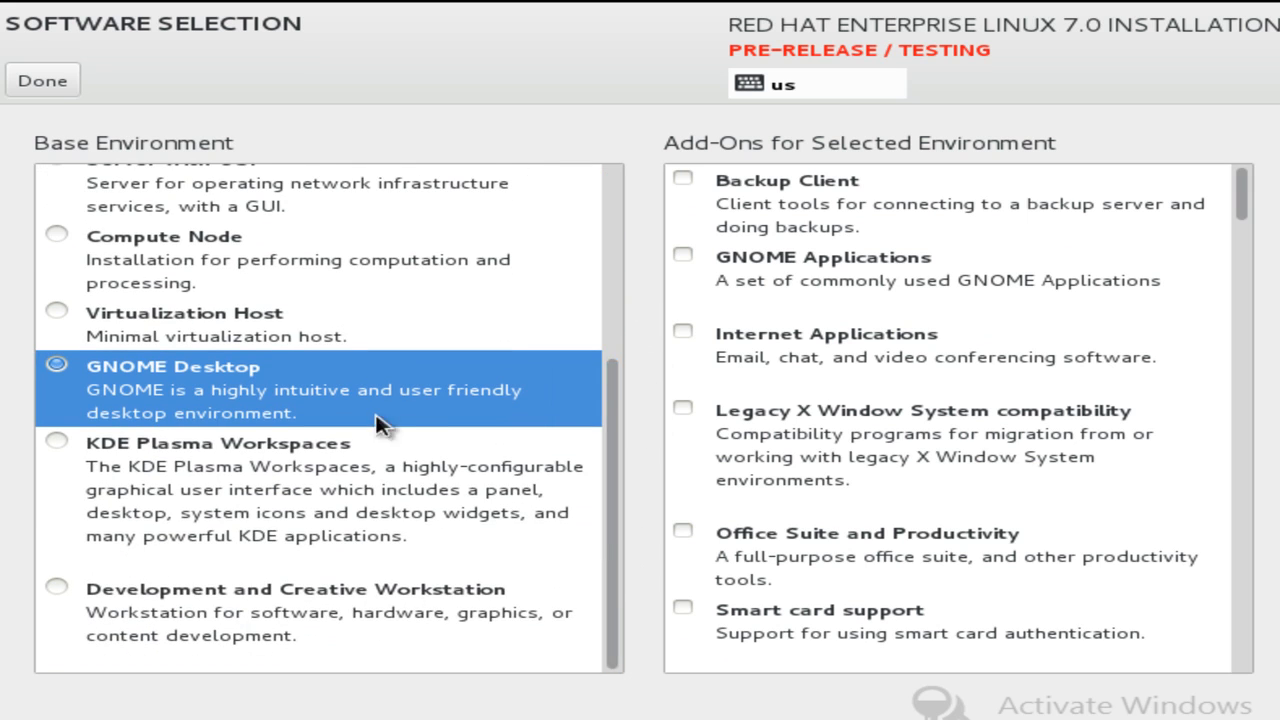
{"action": "left_click_drag", "start_coordinate": [1241, 200], "coordinate": [1230, 680]}
{"action": "left_click", "coordinate": [682, 634]}
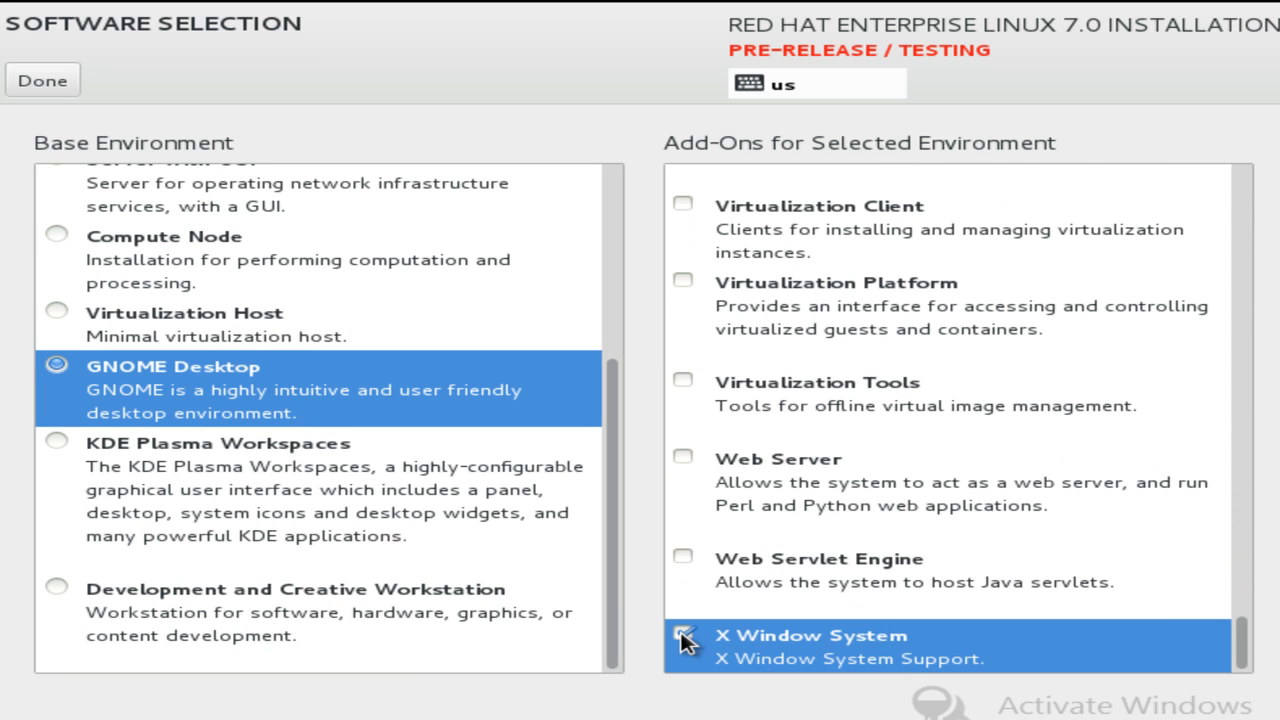
{"action": "left_click_drag", "start_coordinate": [1236, 660], "coordinate": [1258, 345]}
{"action": "left_click", "coordinate": [684, 386]}
{"action": "left_click", "coordinate": [698, 268]}
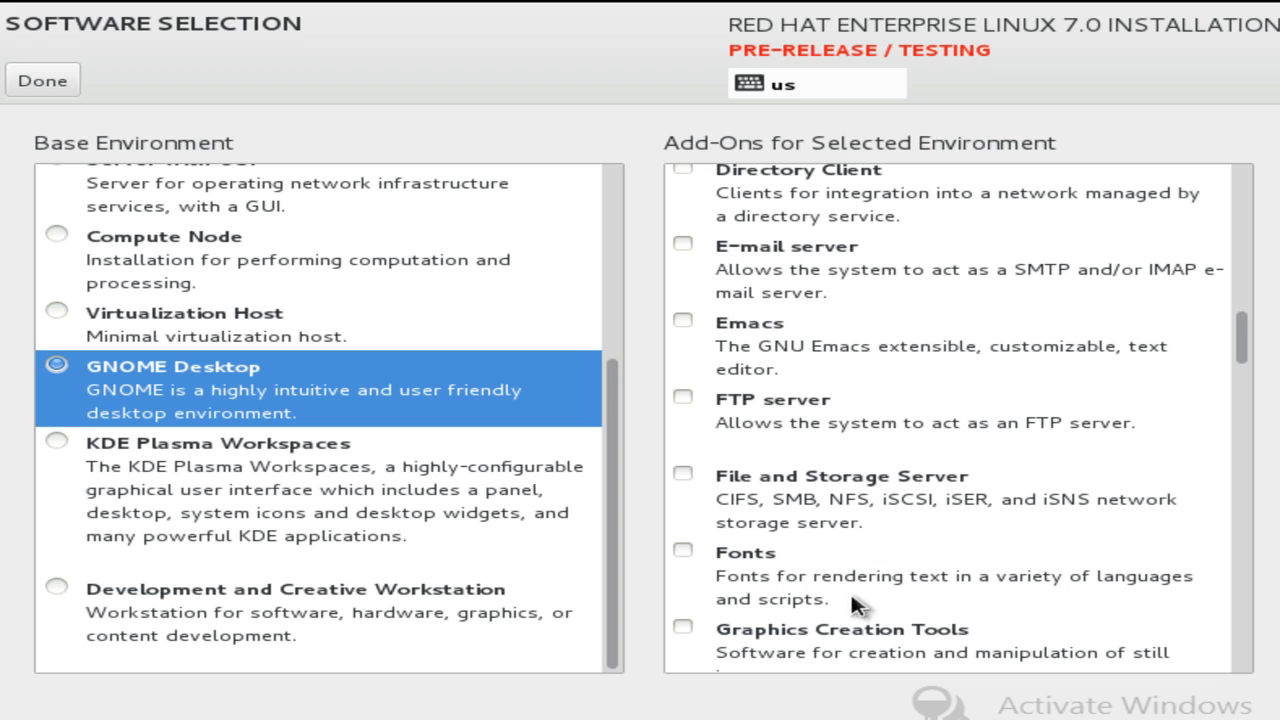
{"action": "left_click", "coordinate": [689, 548]}
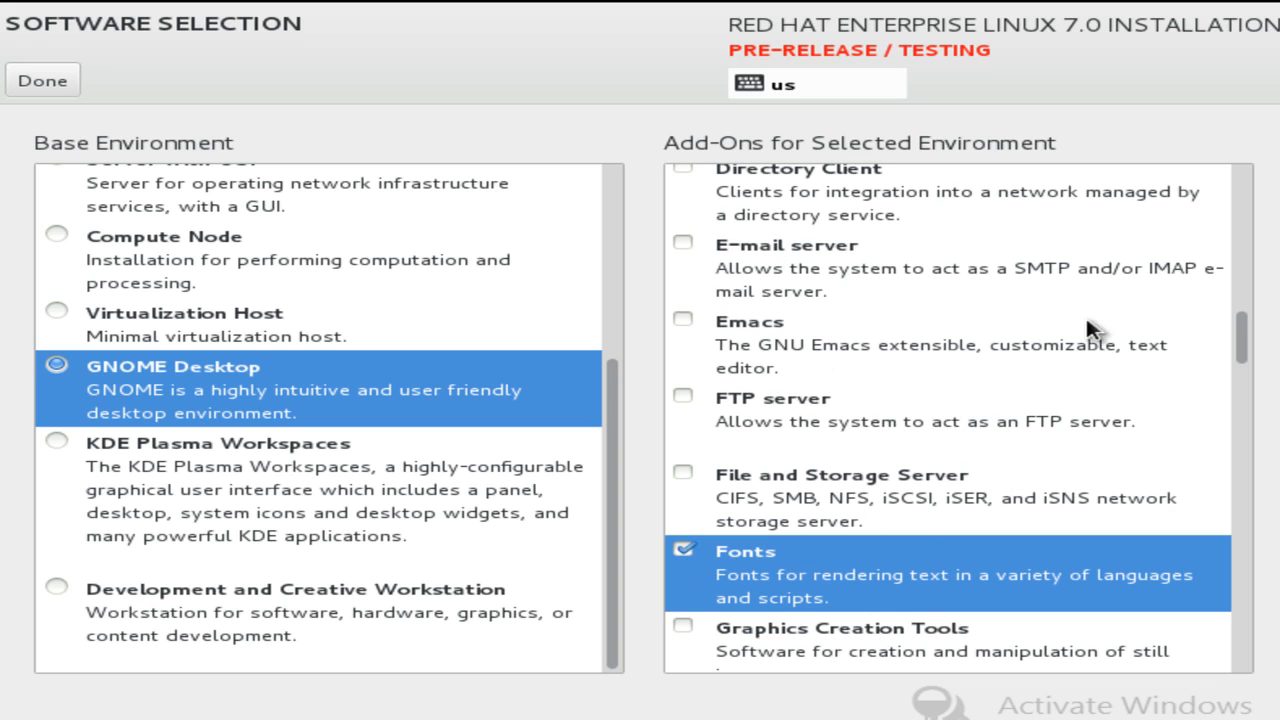
{"action": "left_click_drag", "start_coordinate": [1250, 346], "coordinate": [1260, 394]}
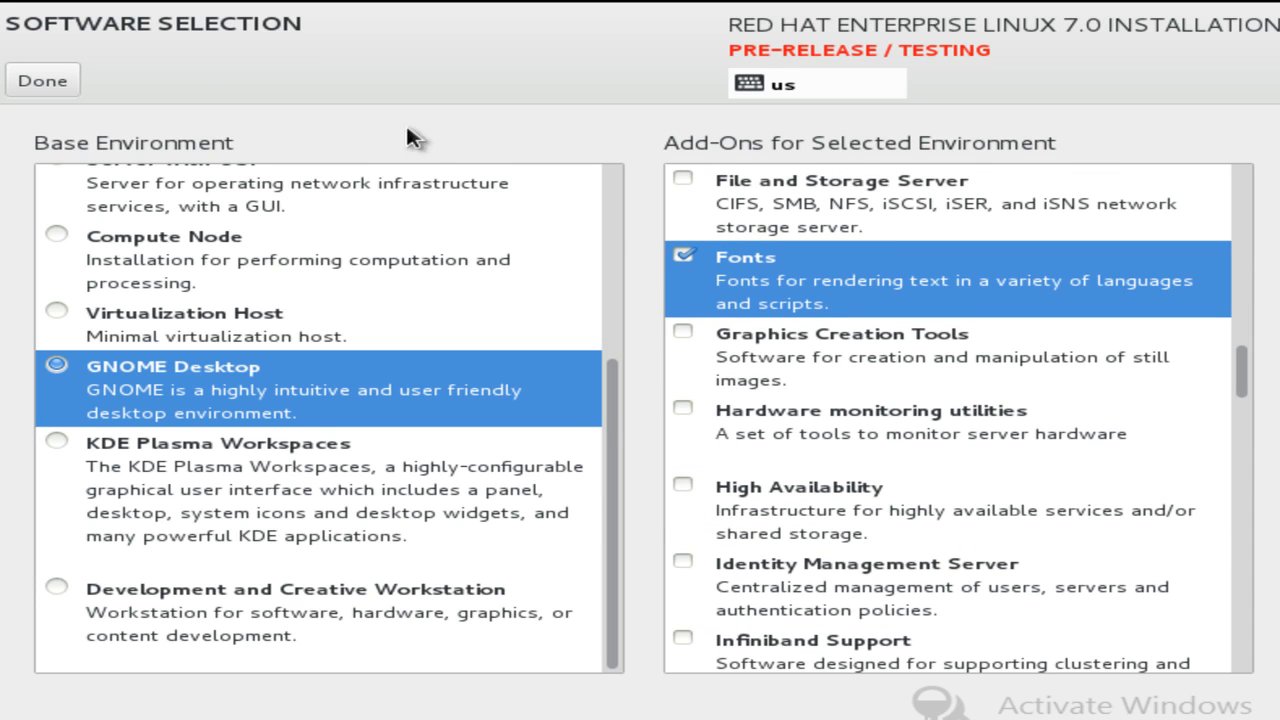
{"action": "left_click", "coordinate": [50, 86]}
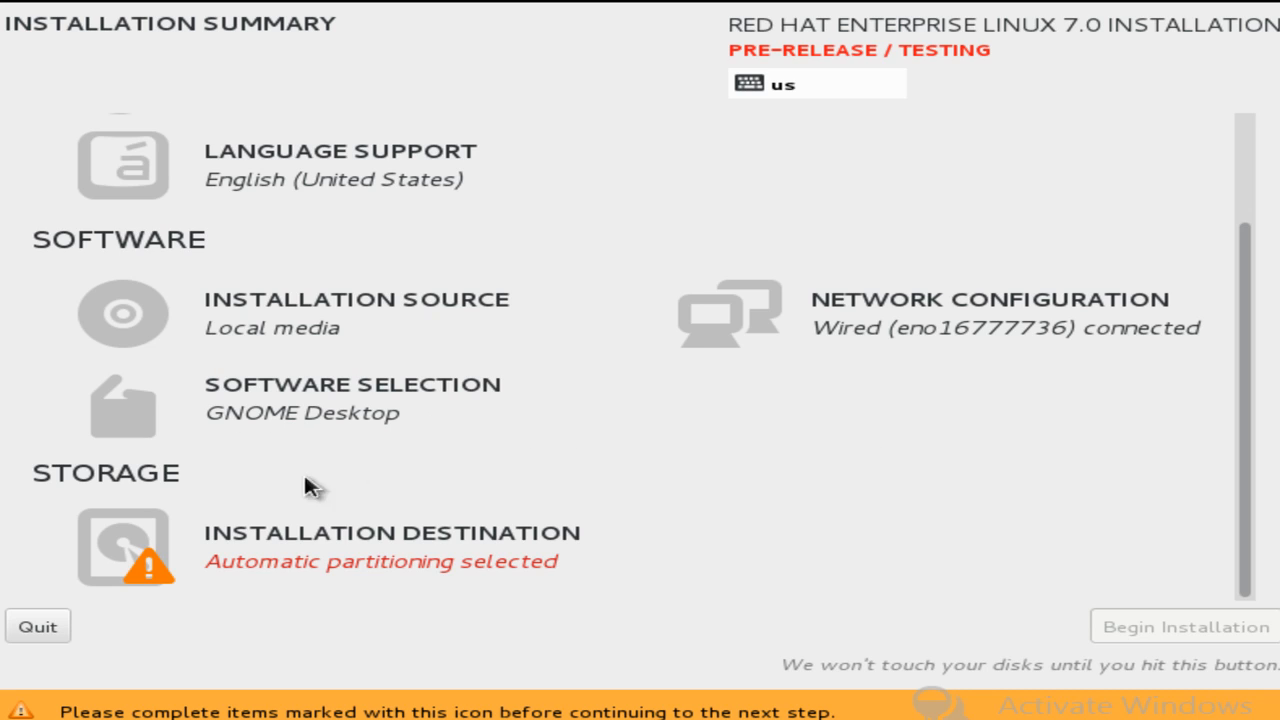
{"action": "left_click", "coordinate": [146, 556]}
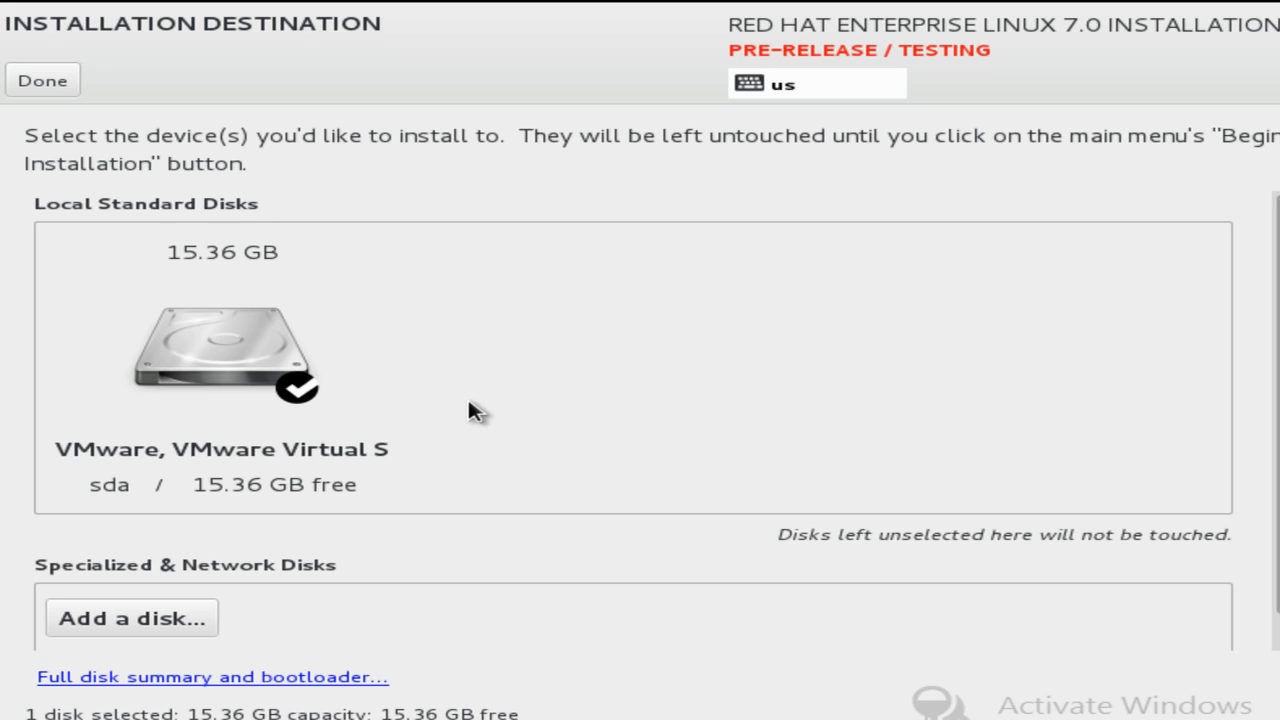
Select the 15.36 GB sda disk as the installation target and confirm it.
{"action": "left_click", "coordinate": [275, 358]}
{"action": "left_click", "coordinate": [300, 387]}
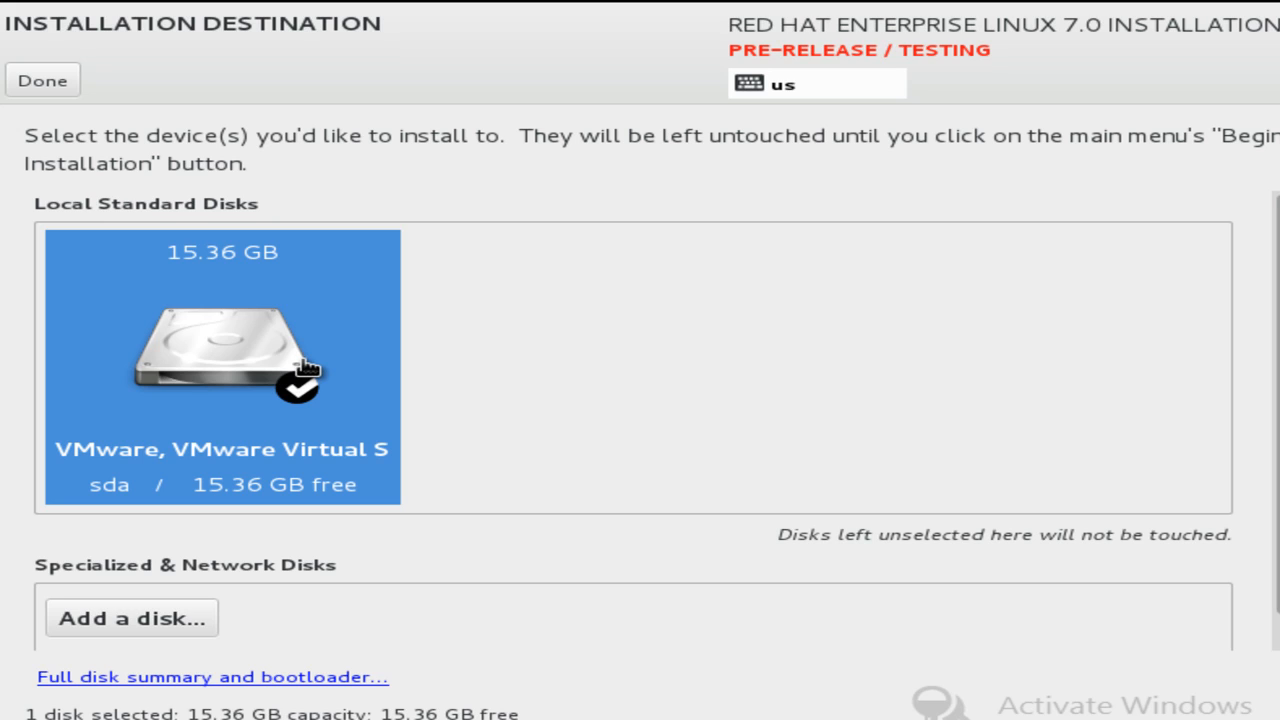
{"action": "left_click", "coordinate": [43, 84]}
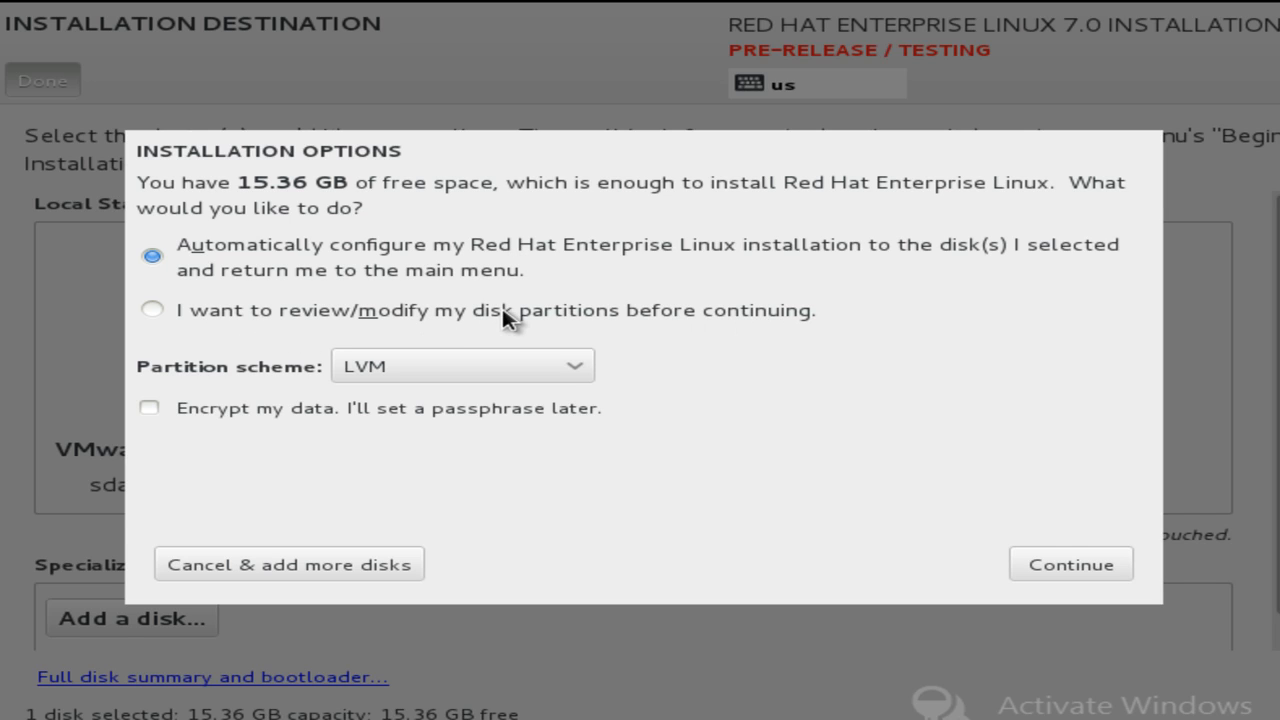
Choose to review and modify partitions manually using the Standard Partition scheme.
{"action": "left_click", "coordinate": [155, 310]}
{"action": "left_click", "coordinate": [470, 368]}
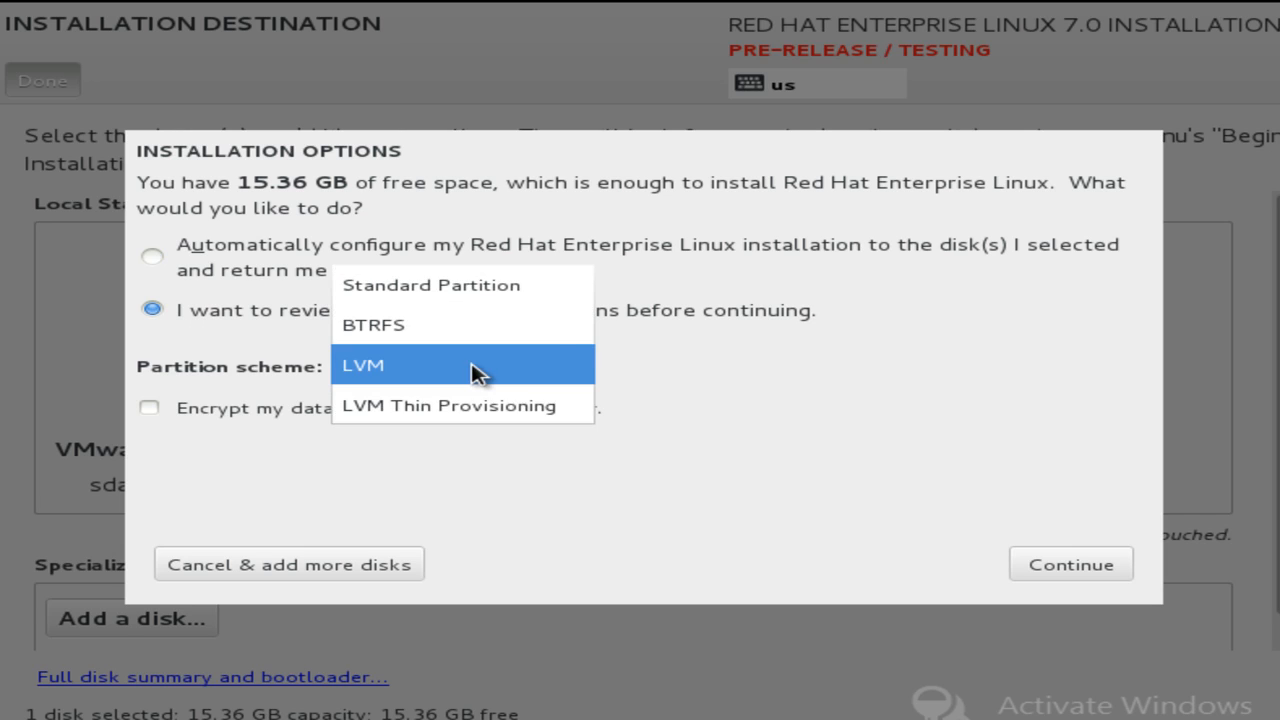
{"action": "left_click", "coordinate": [450, 290]}
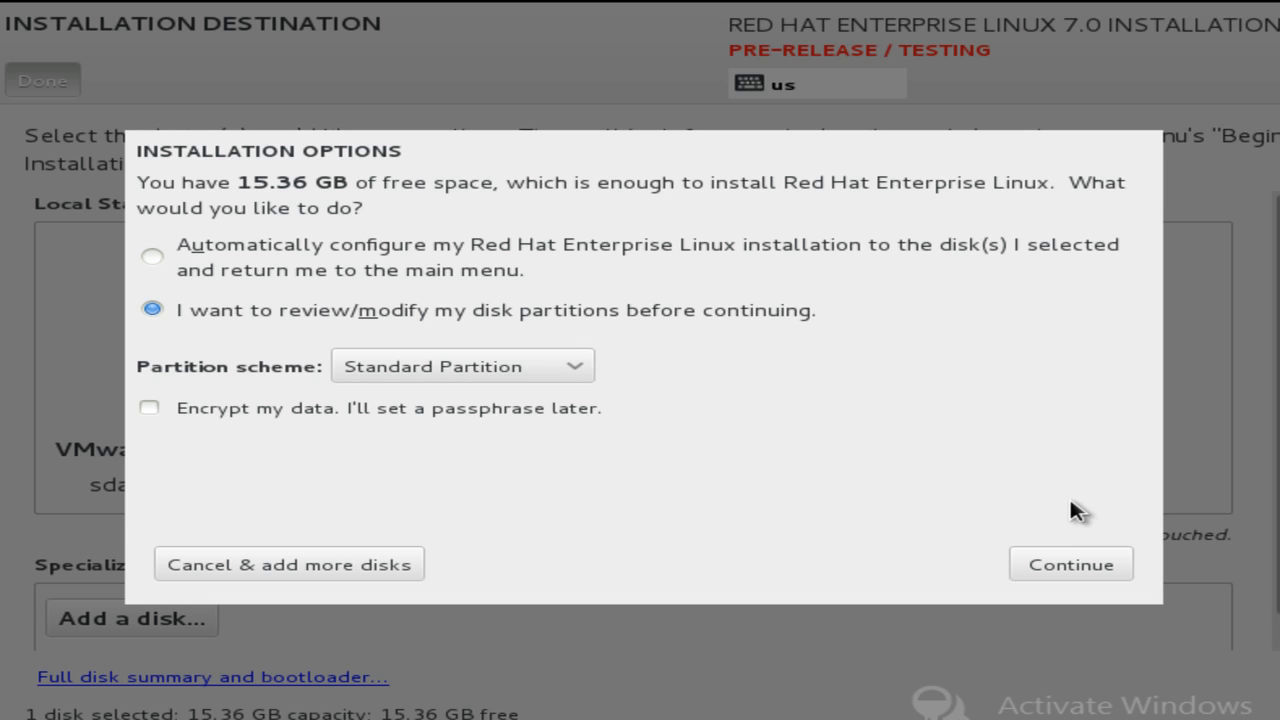
{"action": "left_click", "coordinate": [1073, 566]}
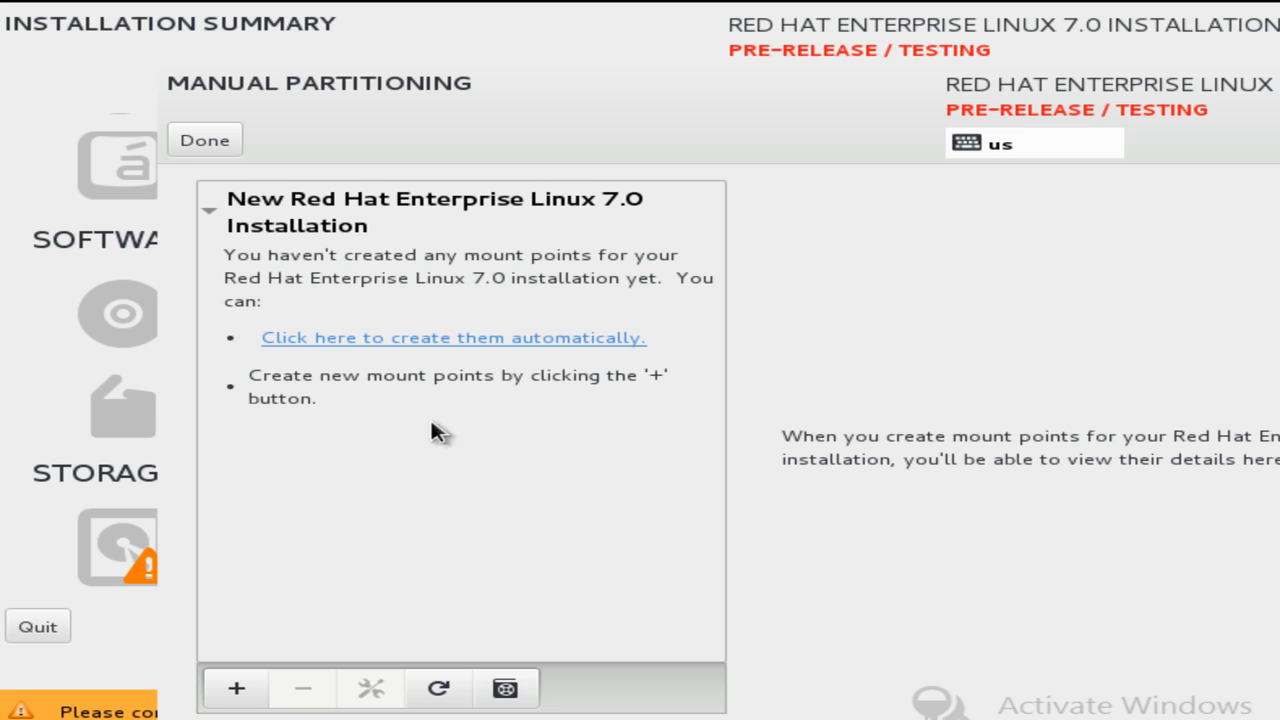
Add a /boot mount point with a desired capacity of 500MB.
{"action": "left_click", "coordinate": [236, 690]}
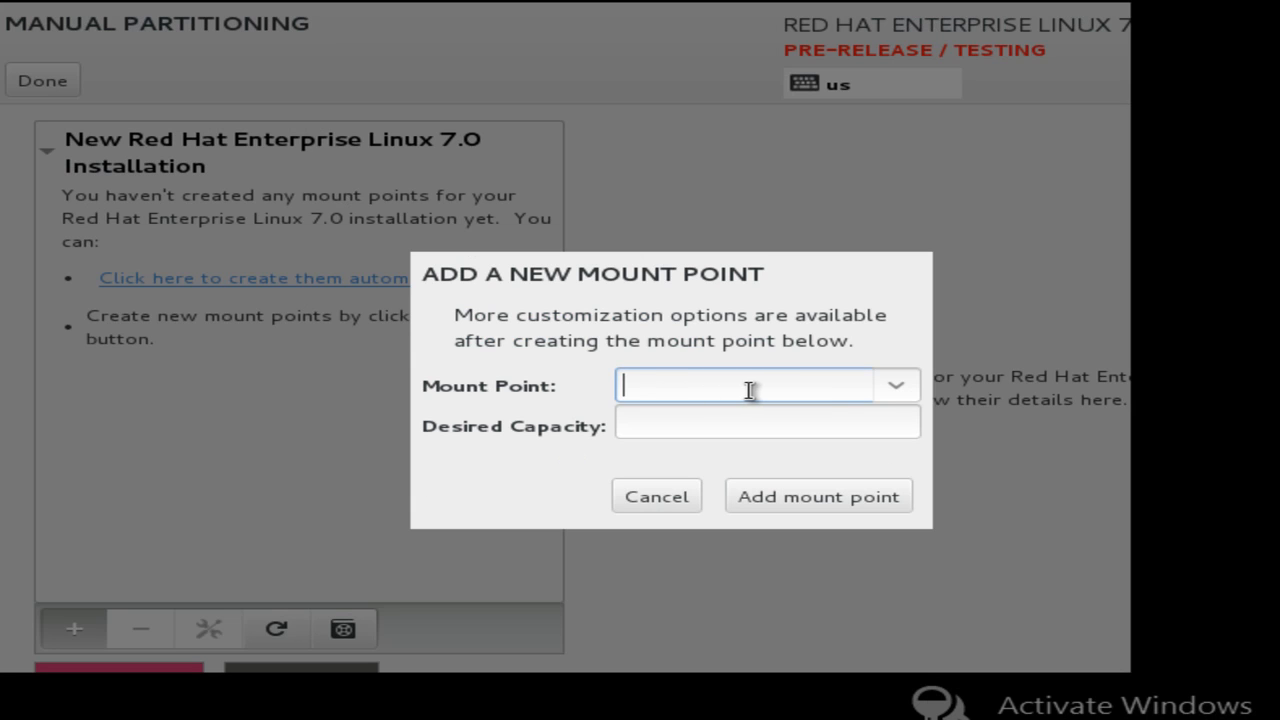
{"action": "left_click", "coordinate": [894, 388]}
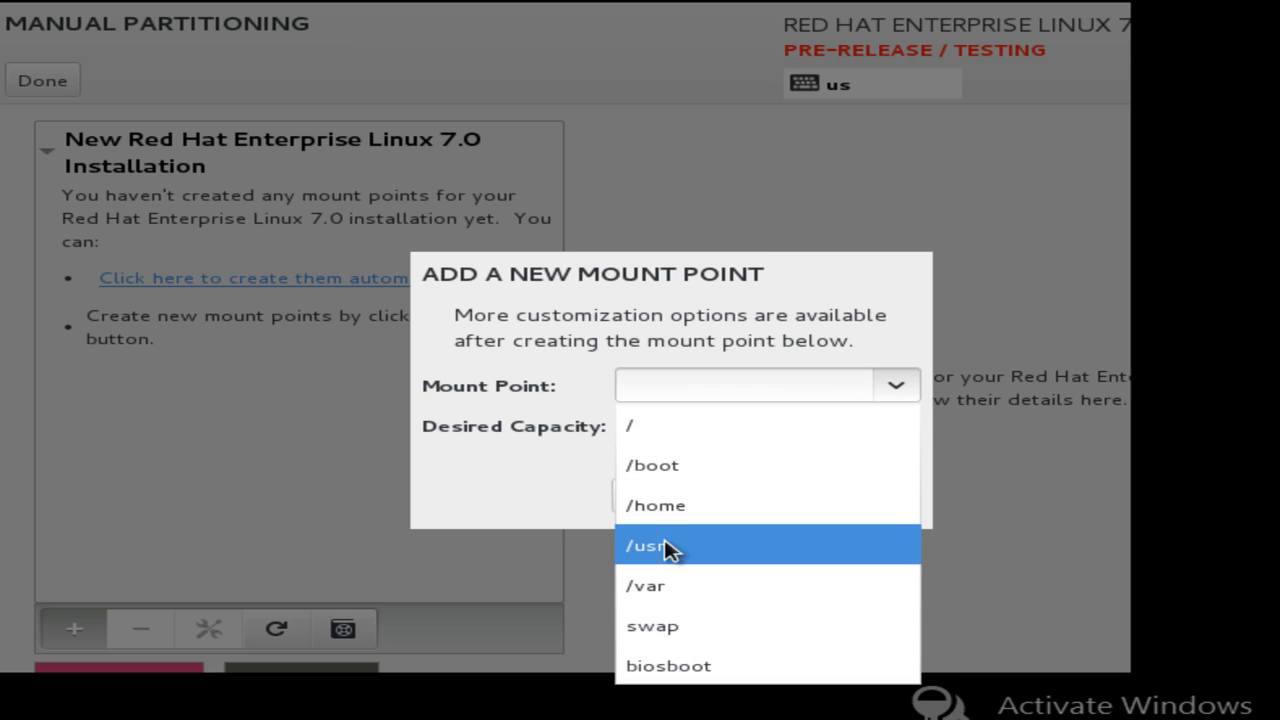
{"action": "left_click", "coordinate": [674, 322]}
{"action": "left_click", "coordinate": [897, 386]}
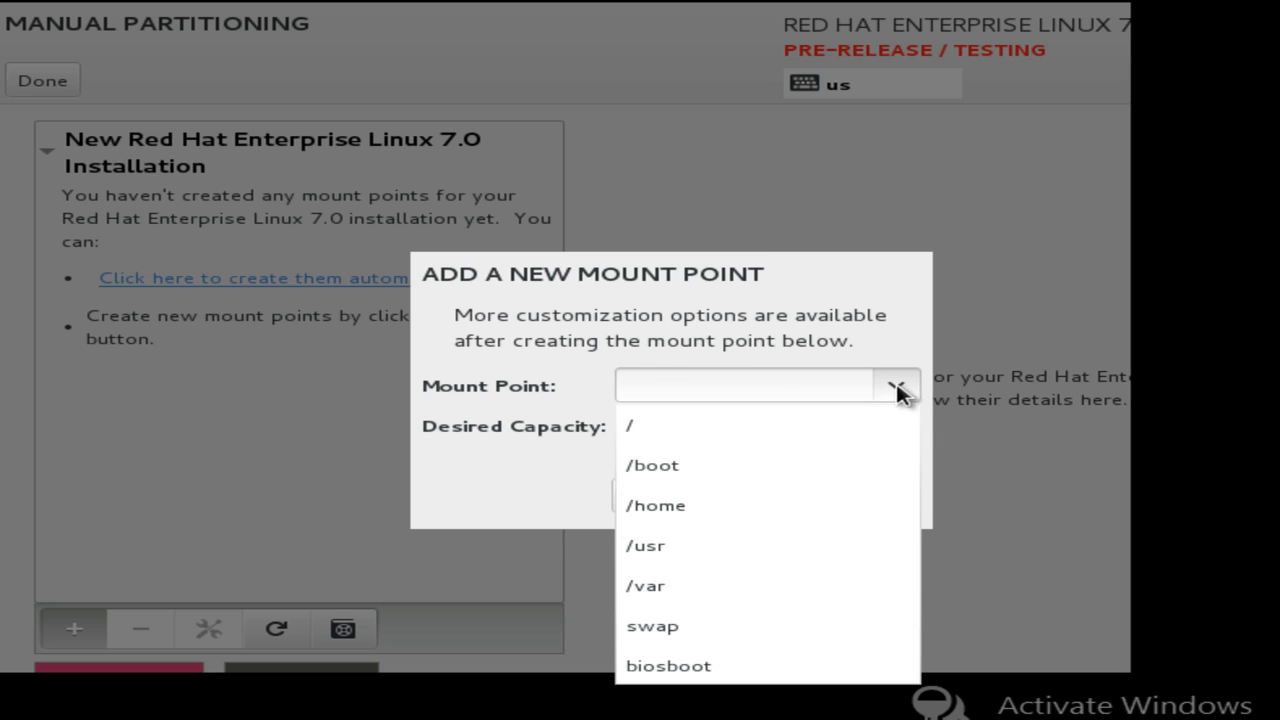
{"action": "left_click", "coordinate": [718, 468]}
{"action": "left_click", "coordinate": [694, 429]}
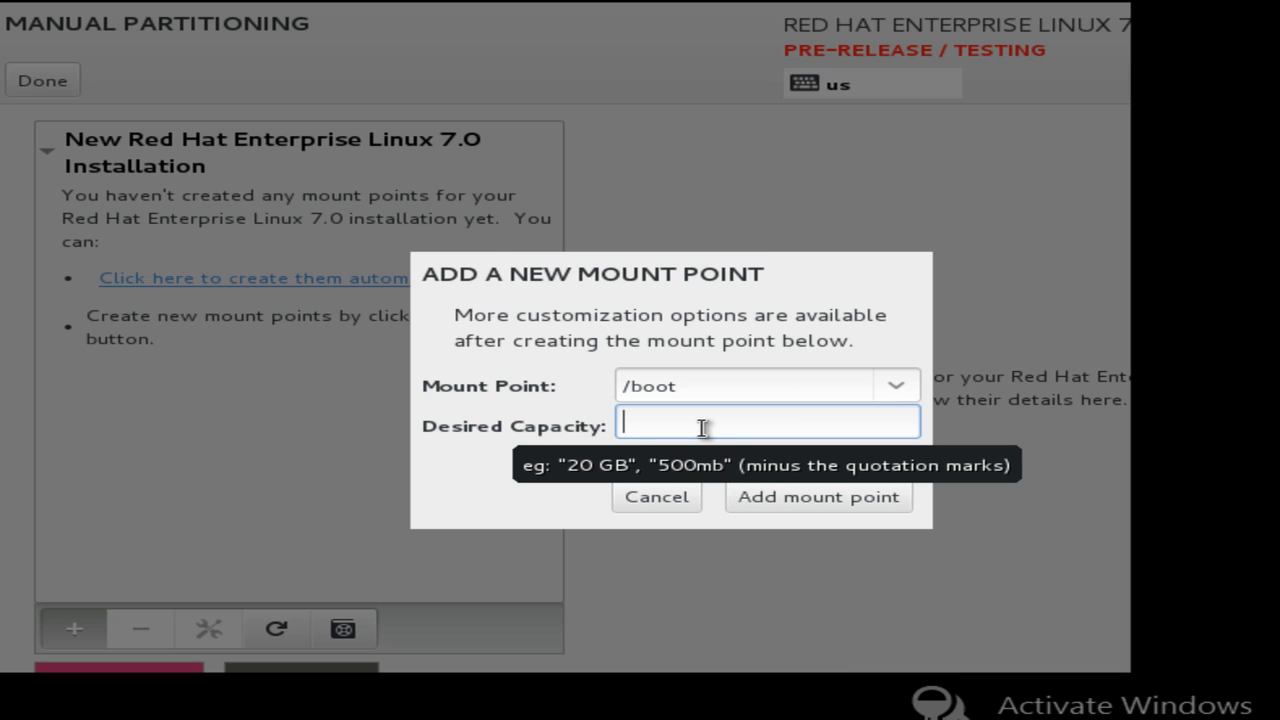
{"action": "type", "text": "500MB"}
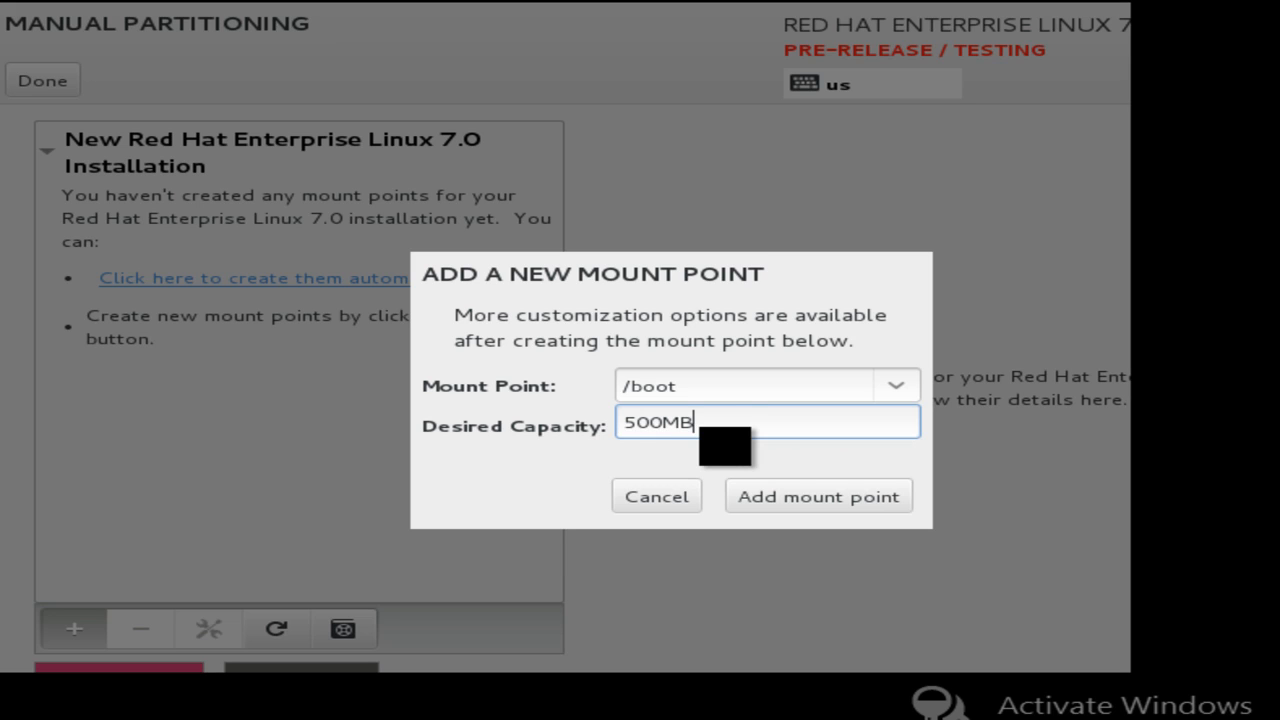
{"action": "left_click", "coordinate": [778, 492]}
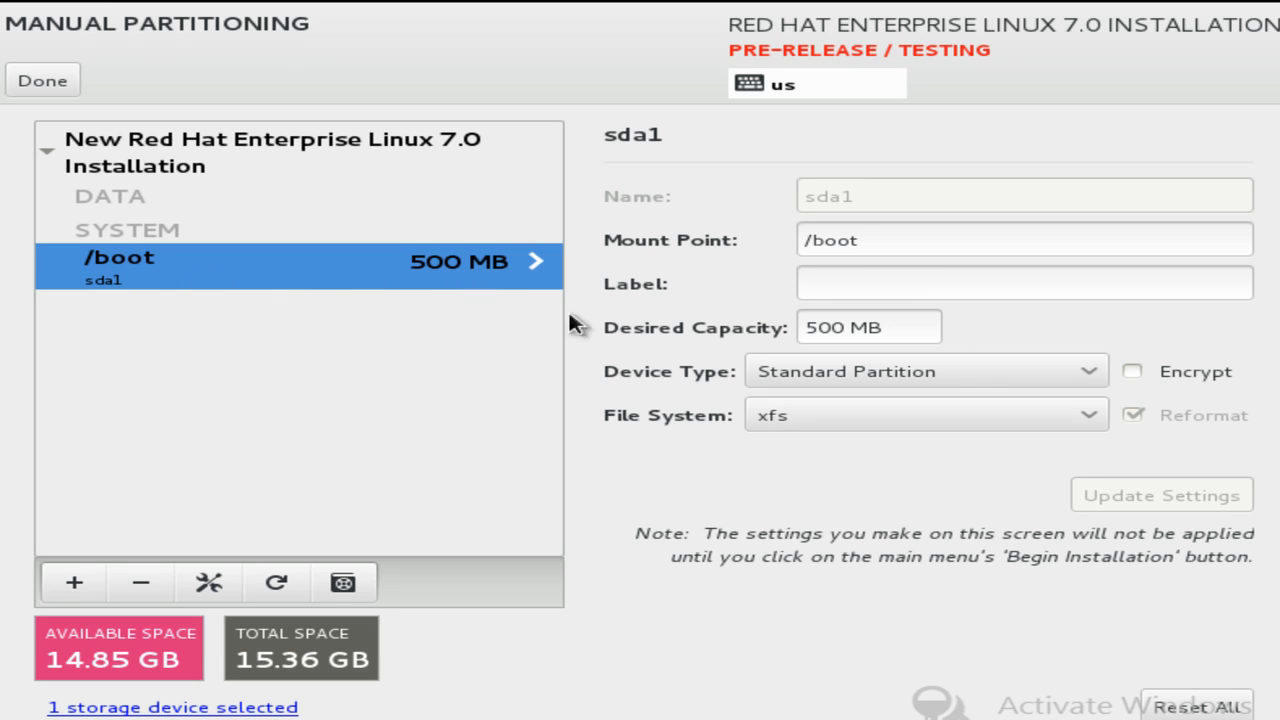
Keep xfs as the /boot file system, then open a new mount point's choice list.
{"action": "left_click", "coordinate": [849, 285]}
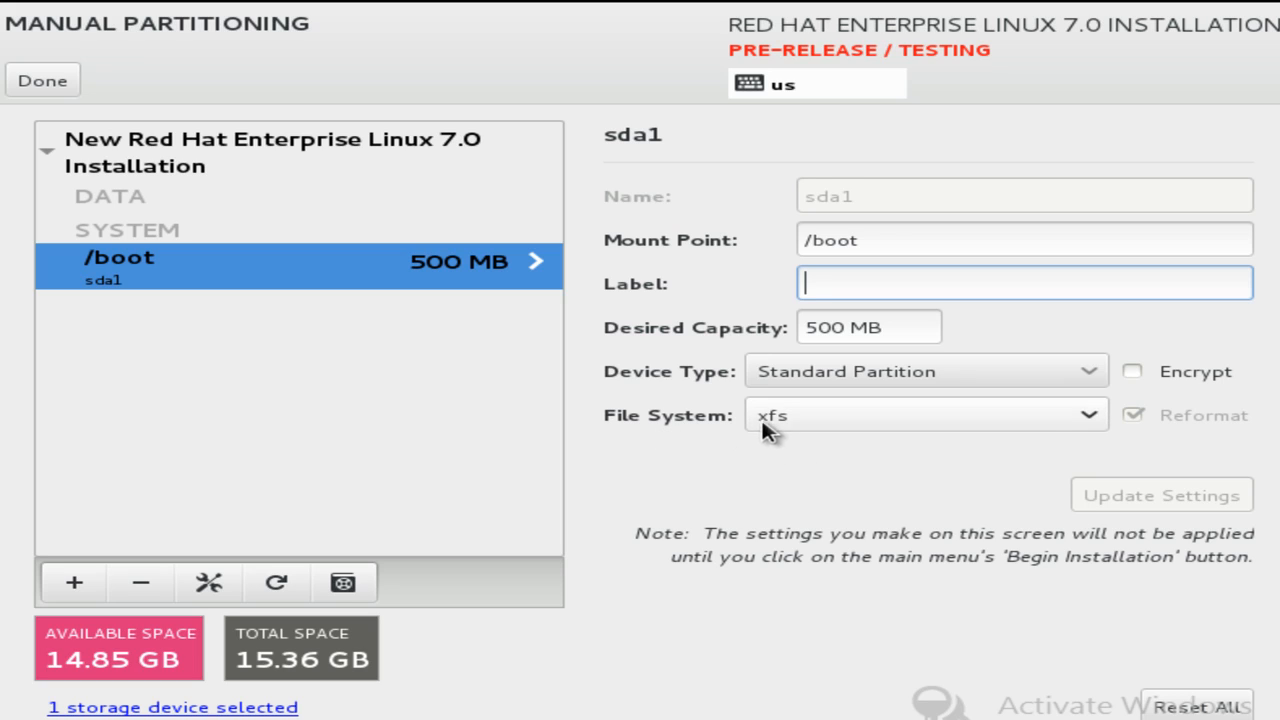
{"action": "left_click", "coordinate": [880, 425]}
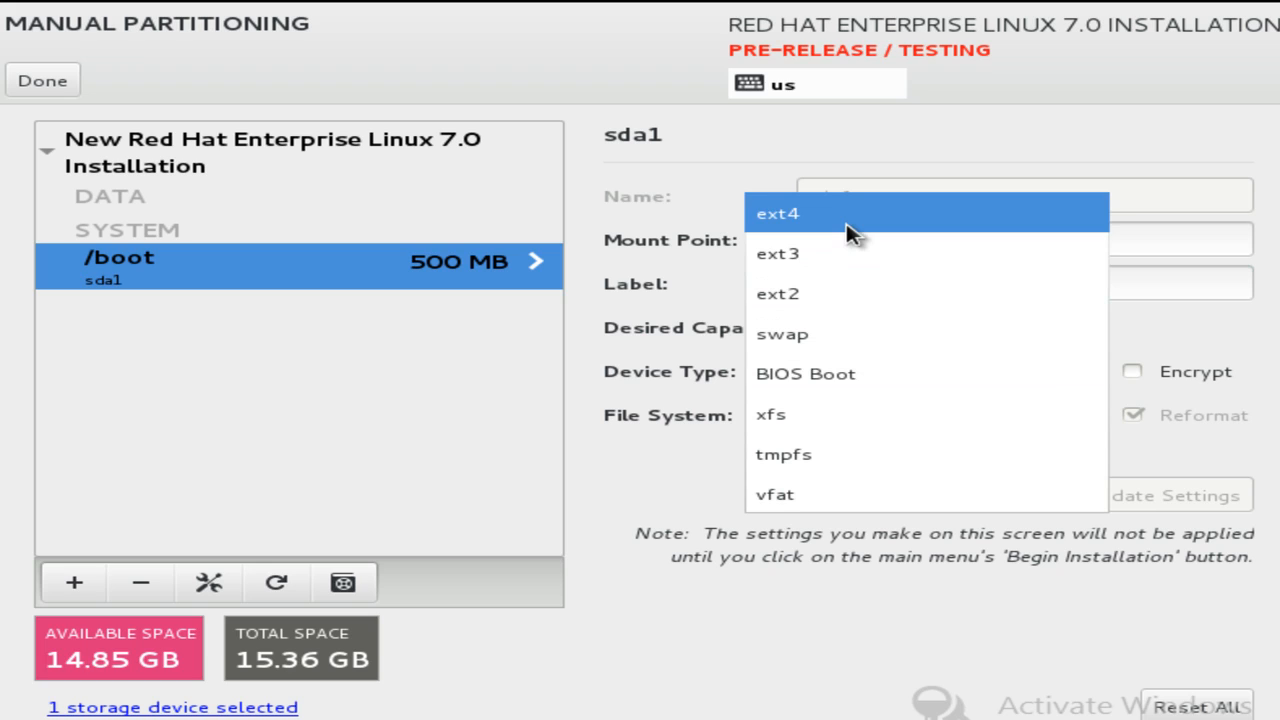
{"action": "left_click", "coordinate": [852, 430]}
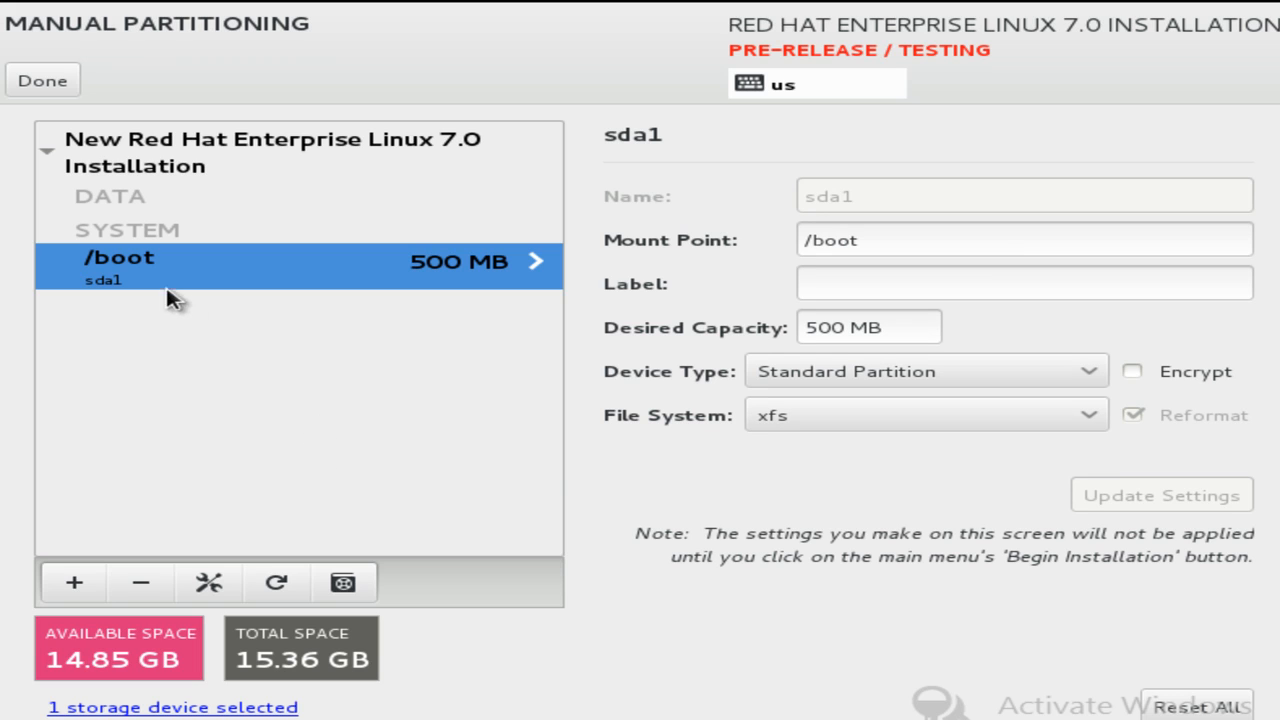
{"action": "left_click", "coordinate": [70, 582]}
{"action": "left_click", "coordinate": [847, 362]}
Add a 10G root (/) mount point and review the /boot and / partition settings.
{"action": "left_click", "coordinate": [680, 410]}
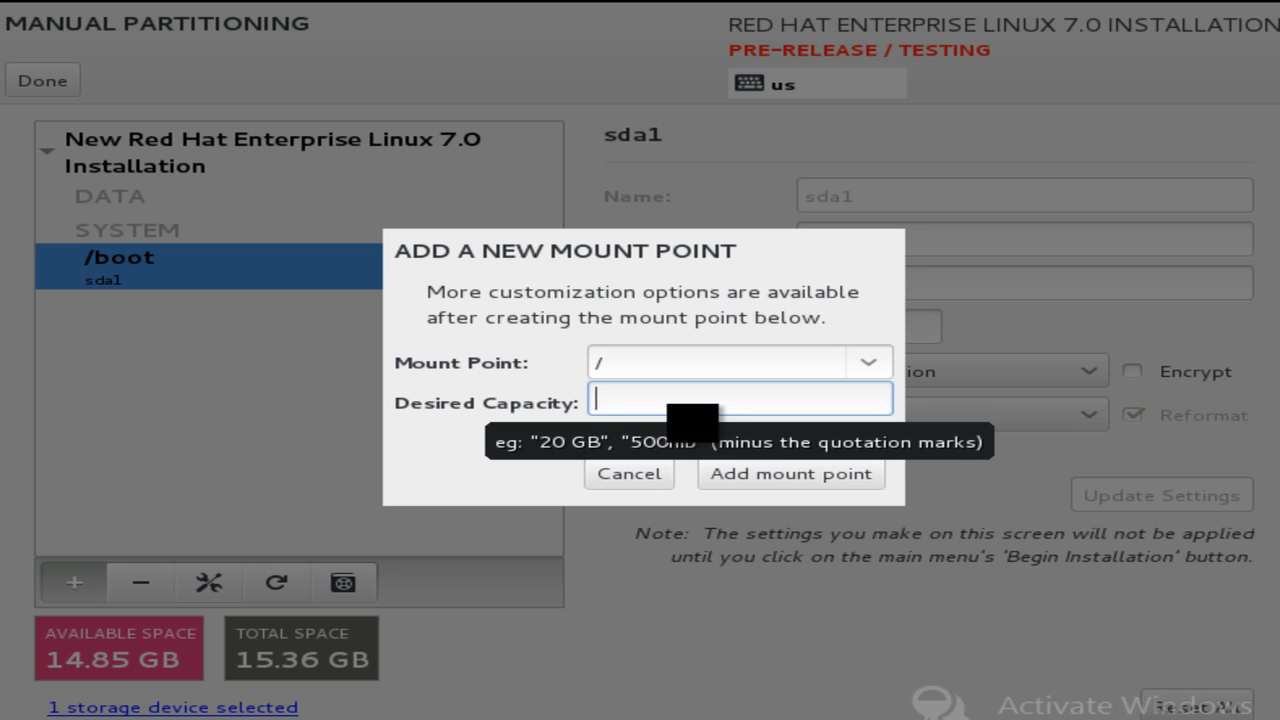
{"action": "type", "text": "10G"}
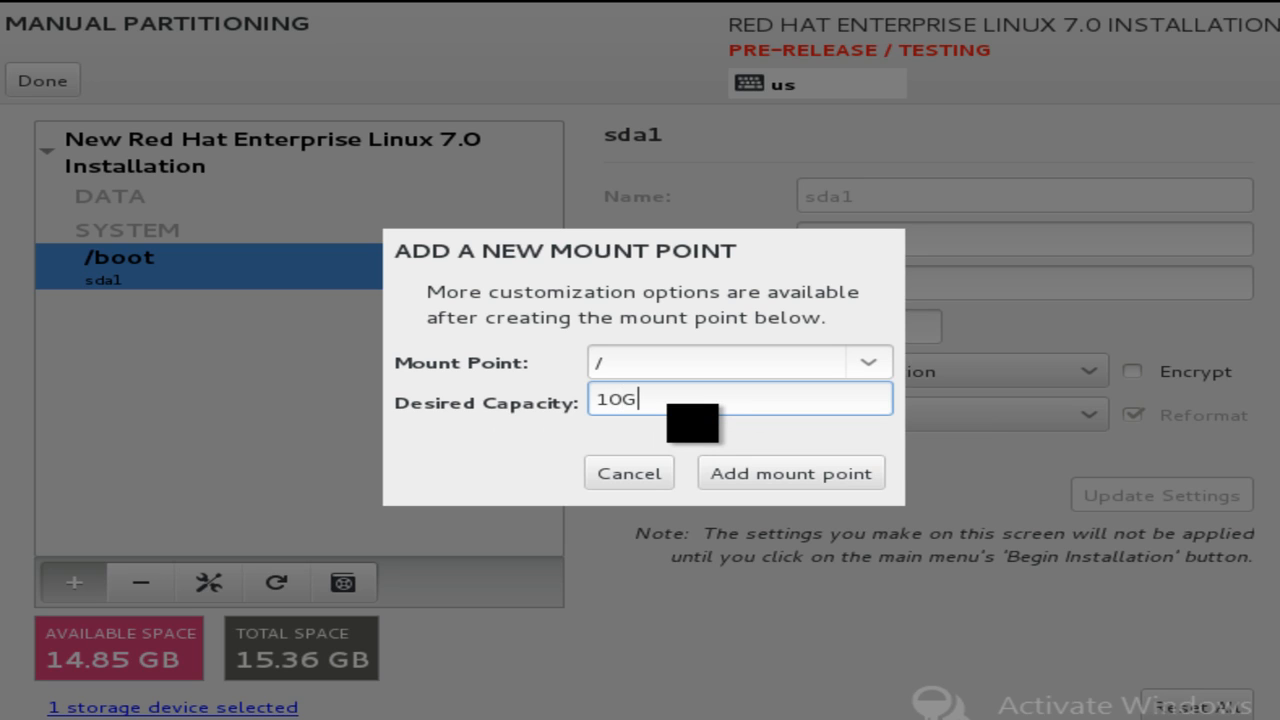
{"action": "left_click", "coordinate": [806, 468]}
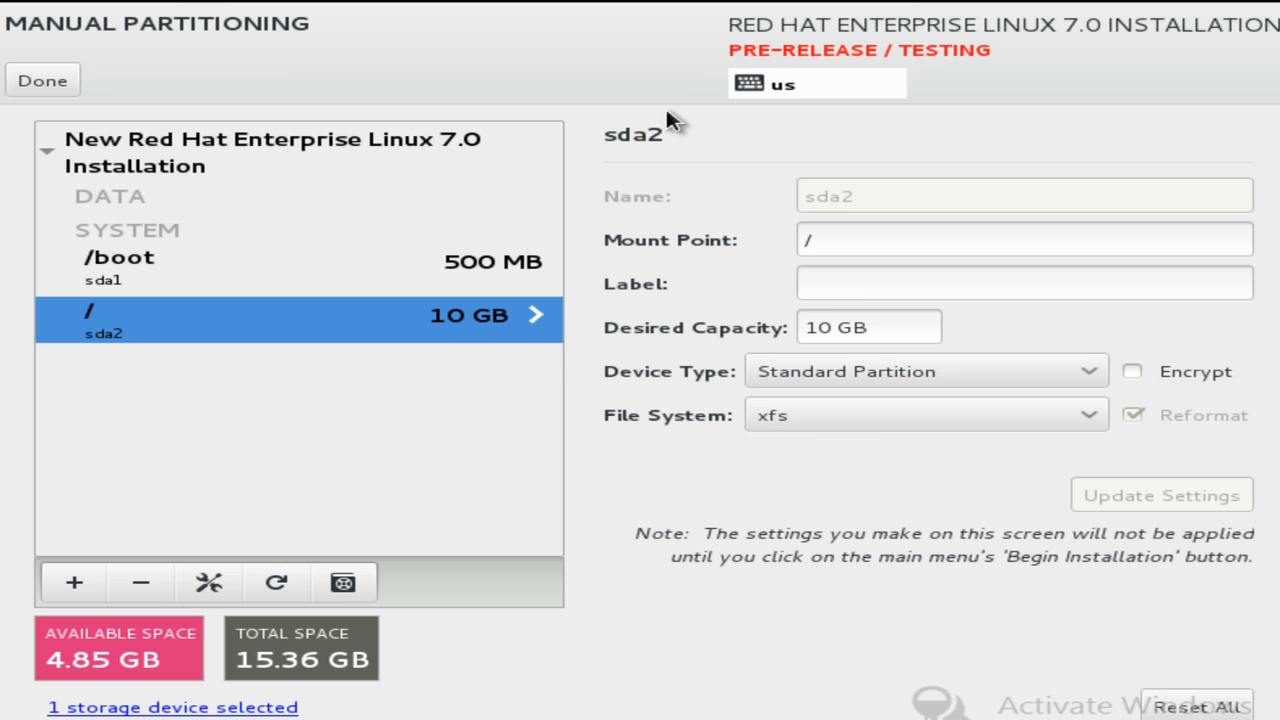
{"action": "left_click", "coordinate": [340, 281]}
{"action": "left_click", "coordinate": [223, 321]}
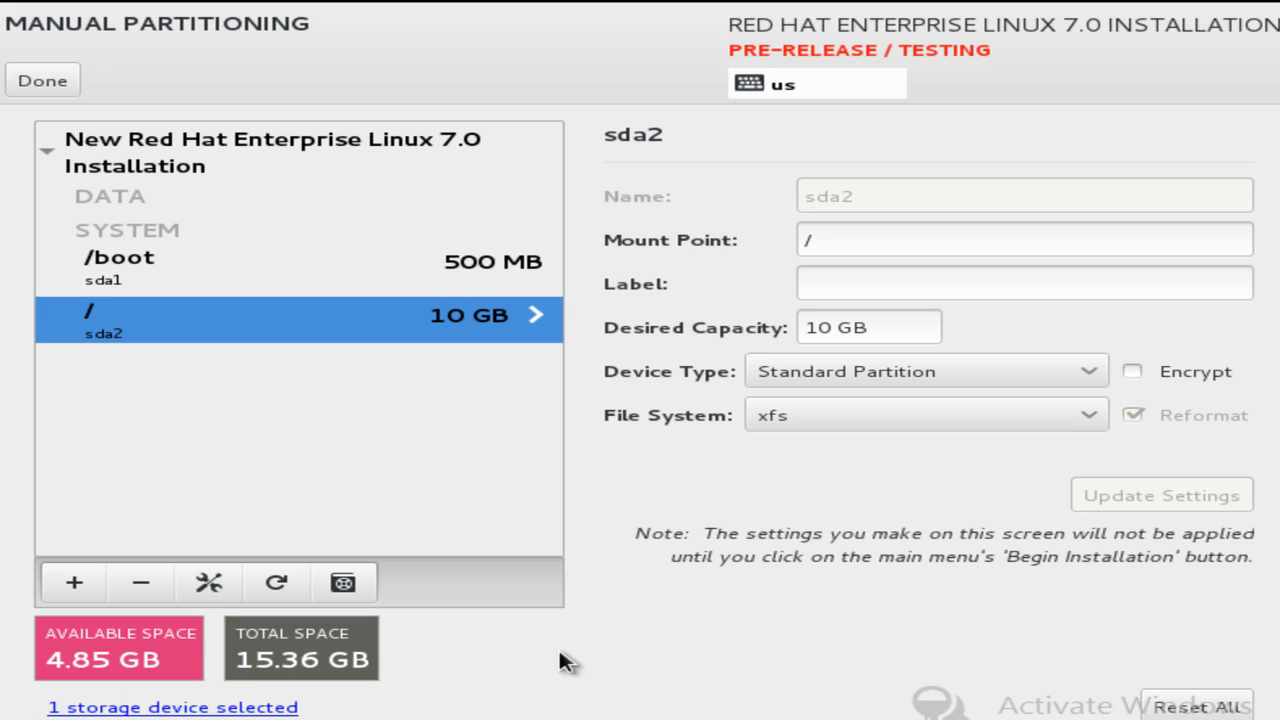
Add a swap mount point with a desired capacity of 1 G.
{"action": "left_click", "coordinate": [91, 579]}
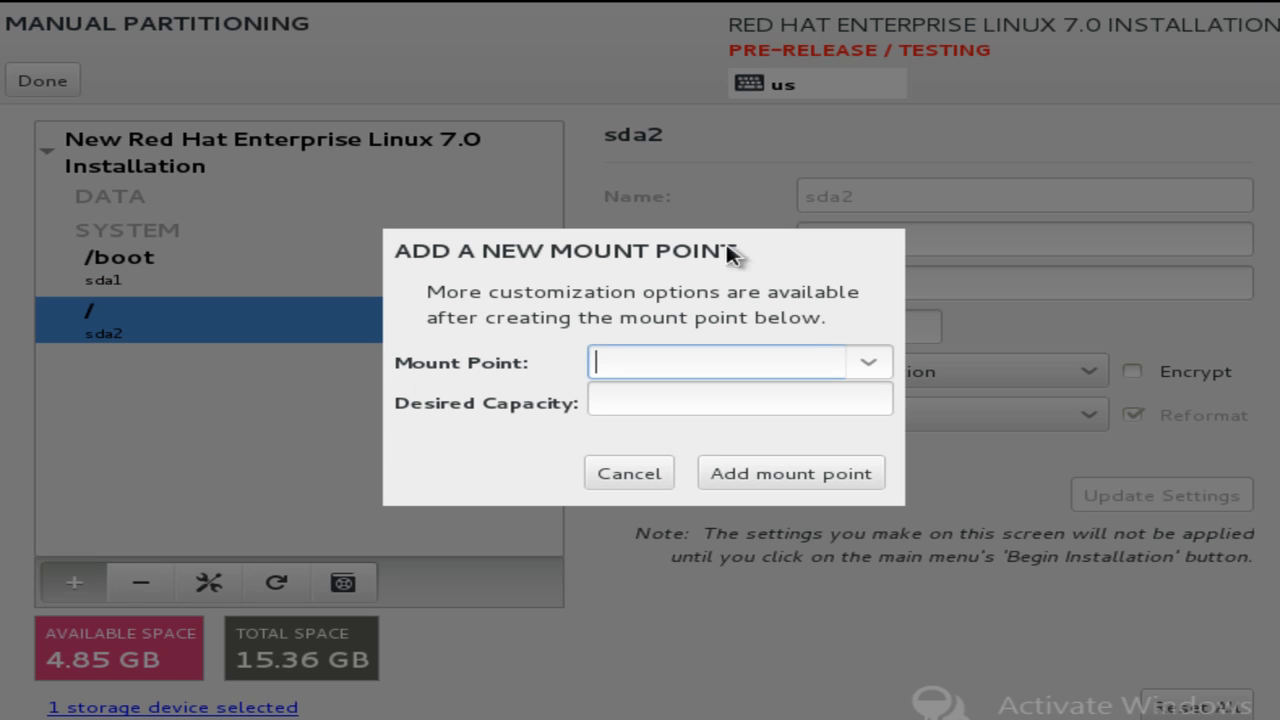
{"action": "left_click", "coordinate": [866, 363]}
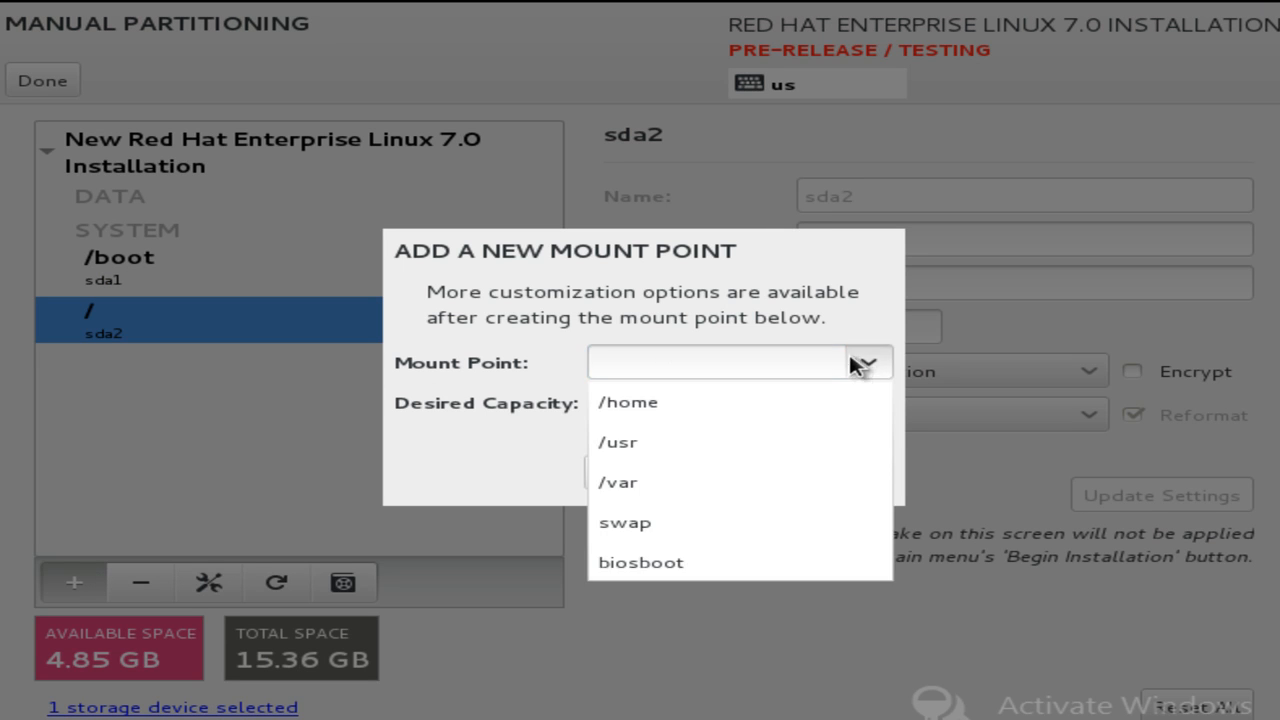
{"action": "left_click", "coordinate": [766, 523]}
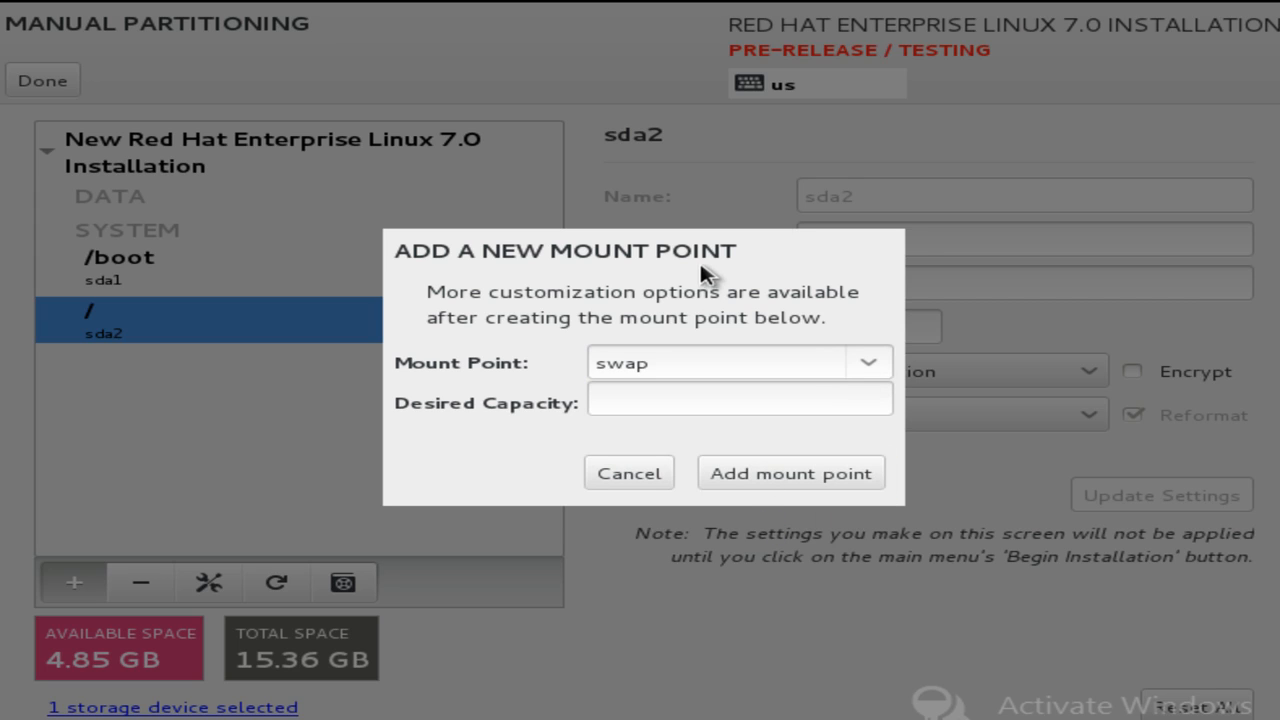
{"action": "left_click", "coordinate": [677, 398]}
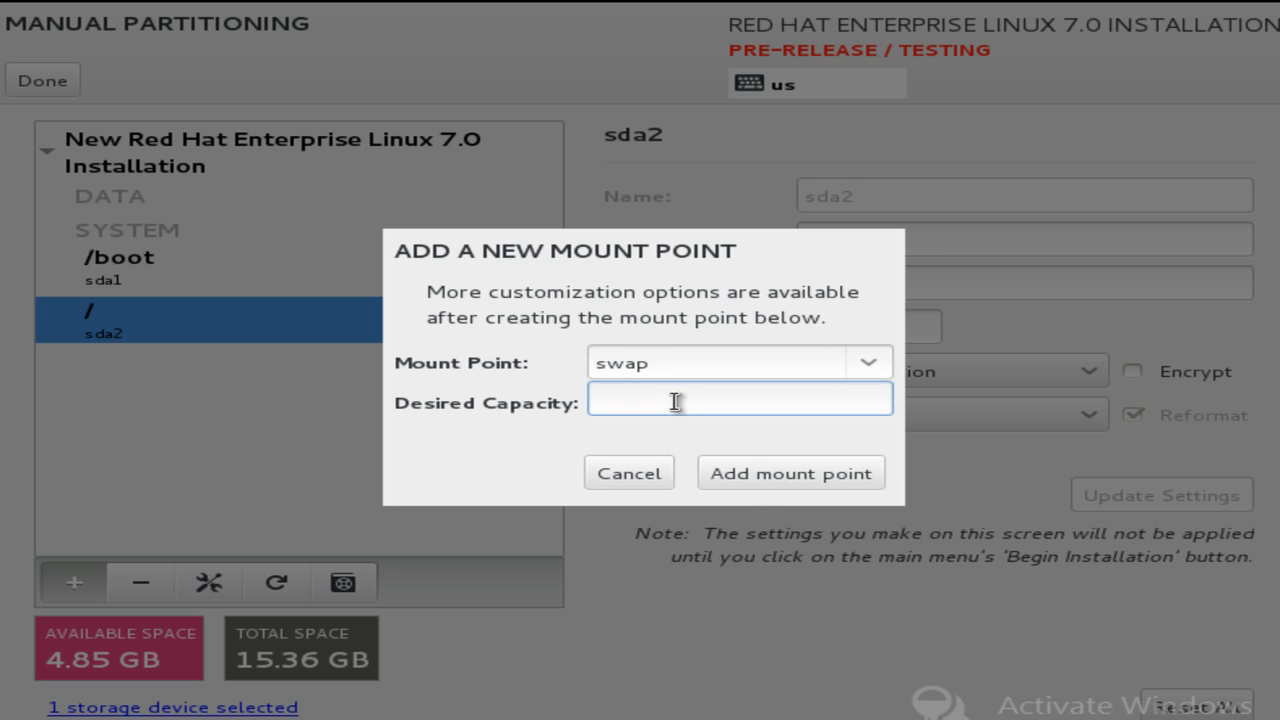
{"action": "type", "text": "!"}
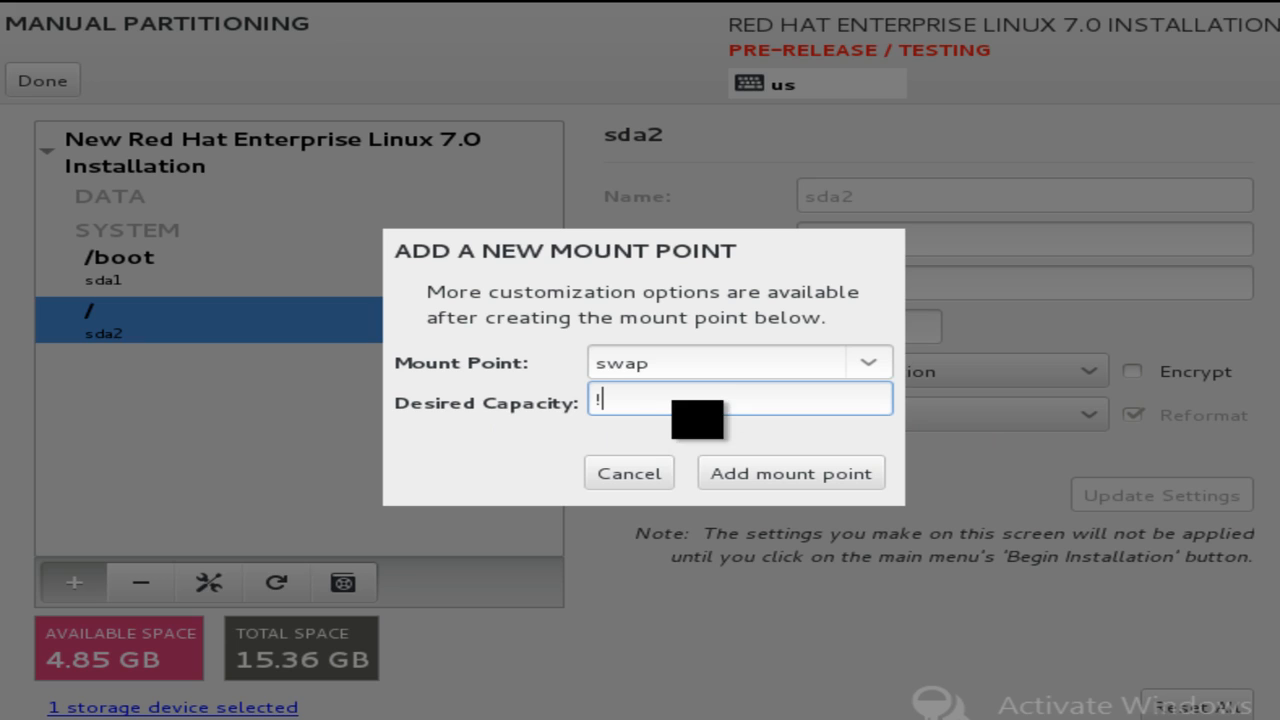
{"action": "key", "text": "BackSpace"}
{"action": "type", "text": "1 G"}
{"action": "left_click", "coordinate": [748, 473]}
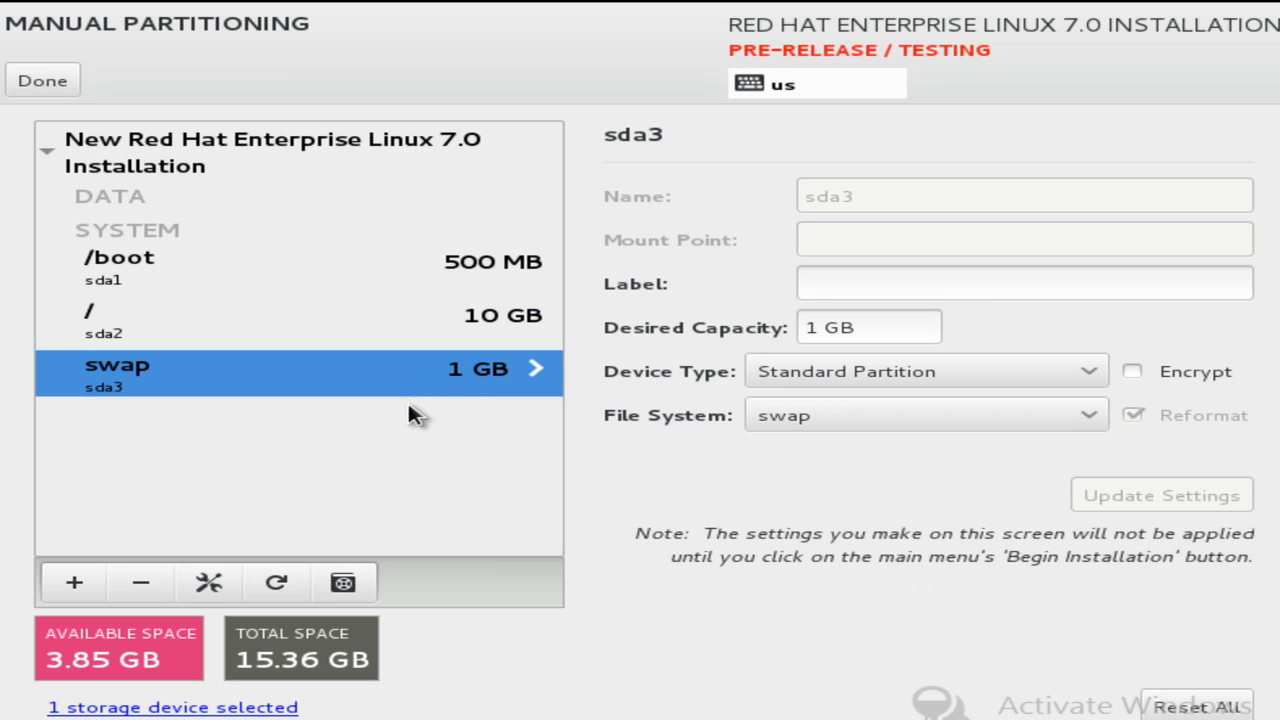
Review the settings of the /boot, root and swap partitions.
{"action": "left_click", "coordinate": [331, 301]}
{"action": "left_click", "coordinate": [334, 272]}
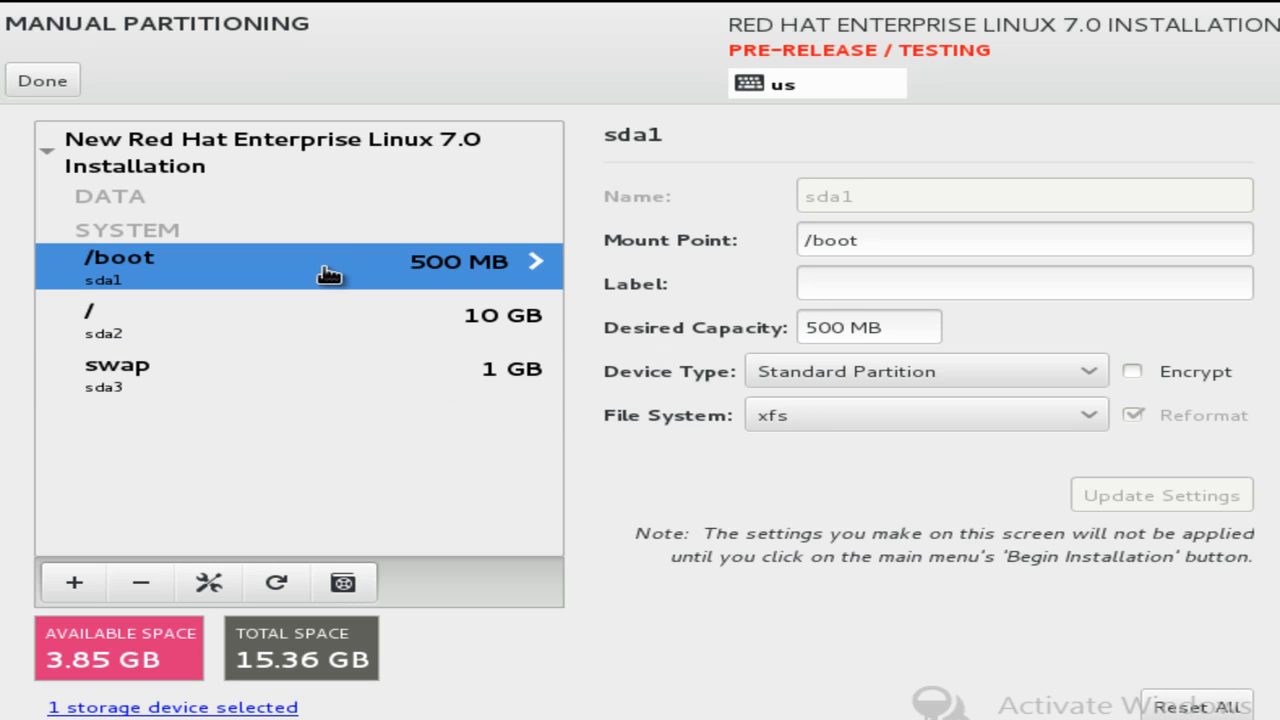
{"action": "left_click", "coordinate": [886, 333]}
{"action": "left_click", "coordinate": [249, 317]}
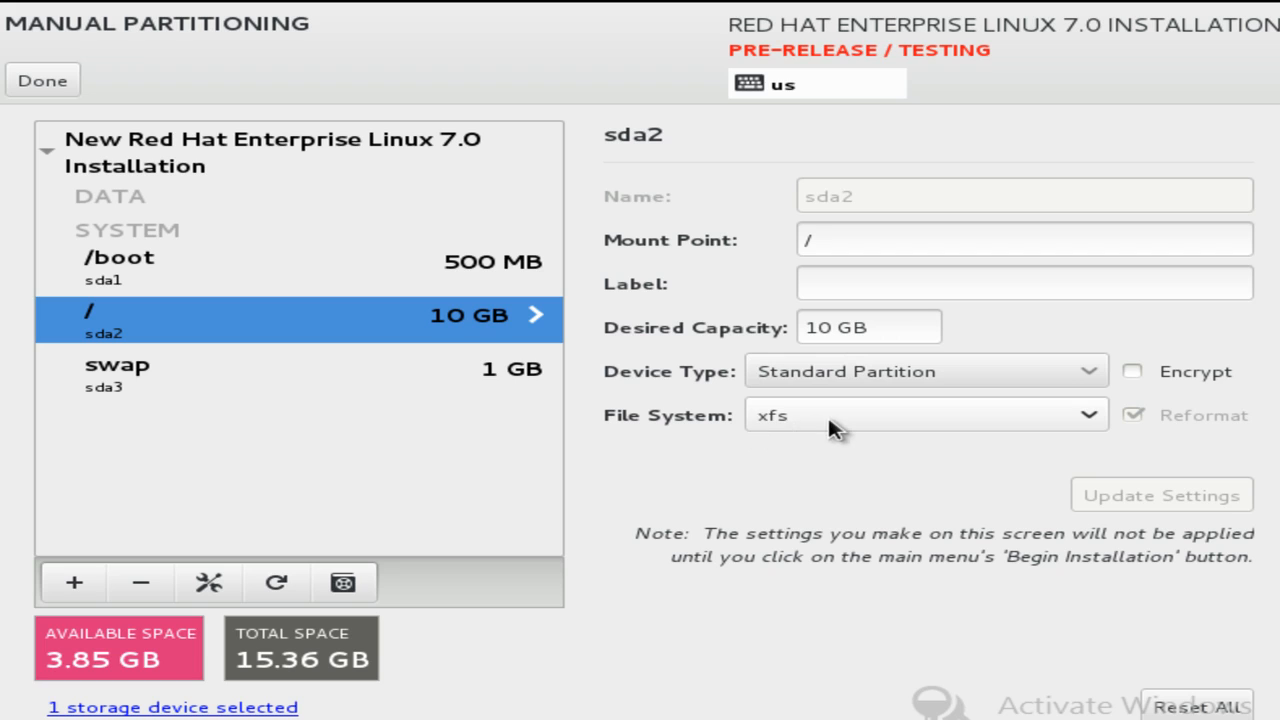
{"action": "left_click", "coordinate": [200, 378]}
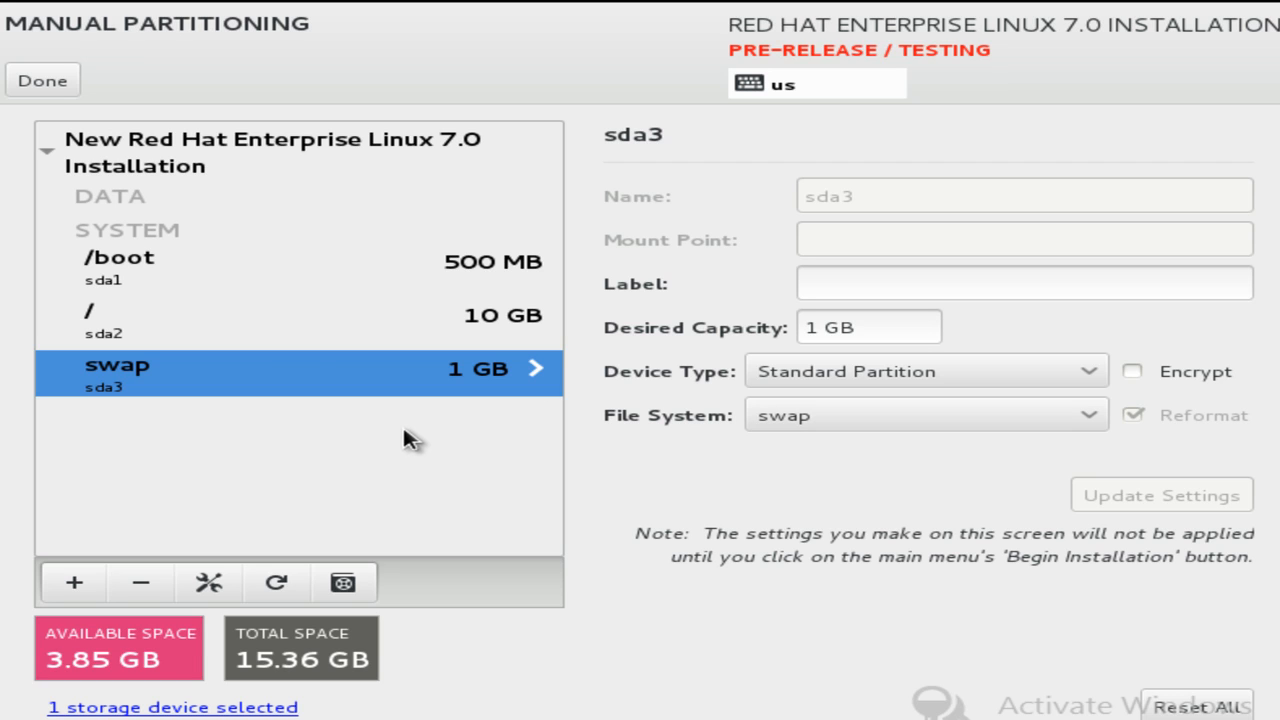
Add a /backup mount point with 1G desired capacity.
{"action": "left_click", "coordinate": [76, 583]}
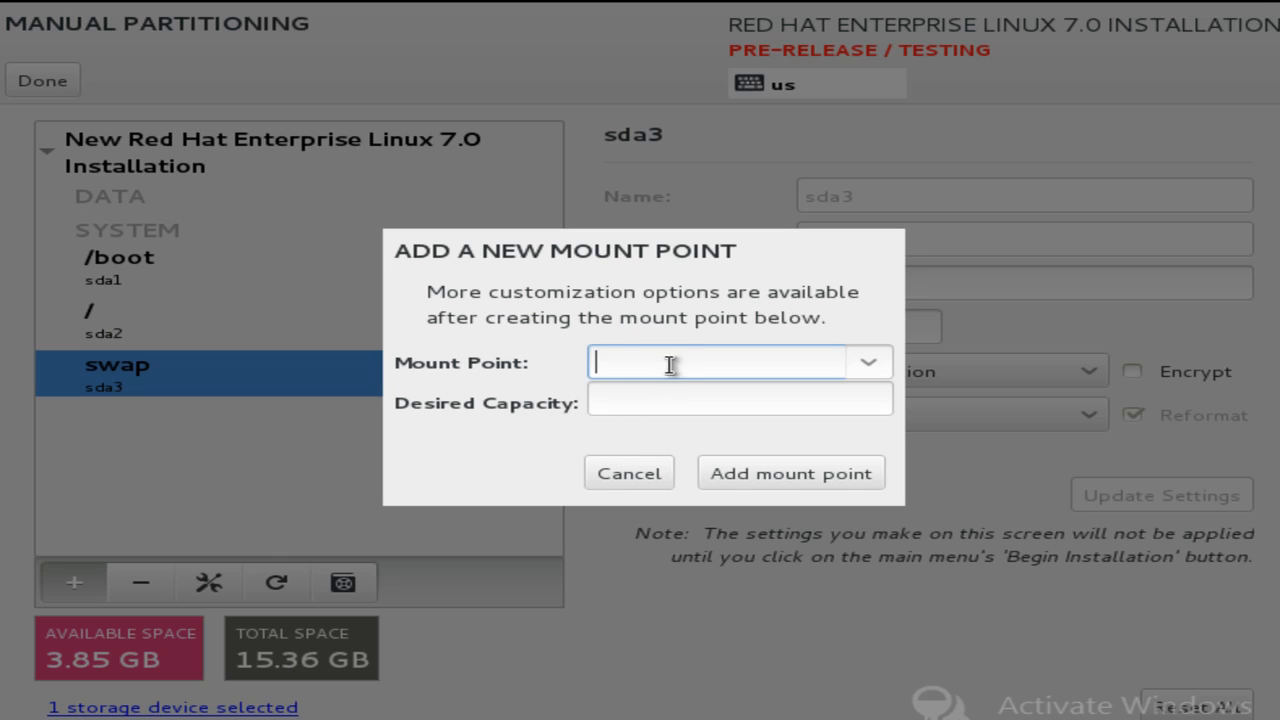
{"action": "type", "text": "/"}
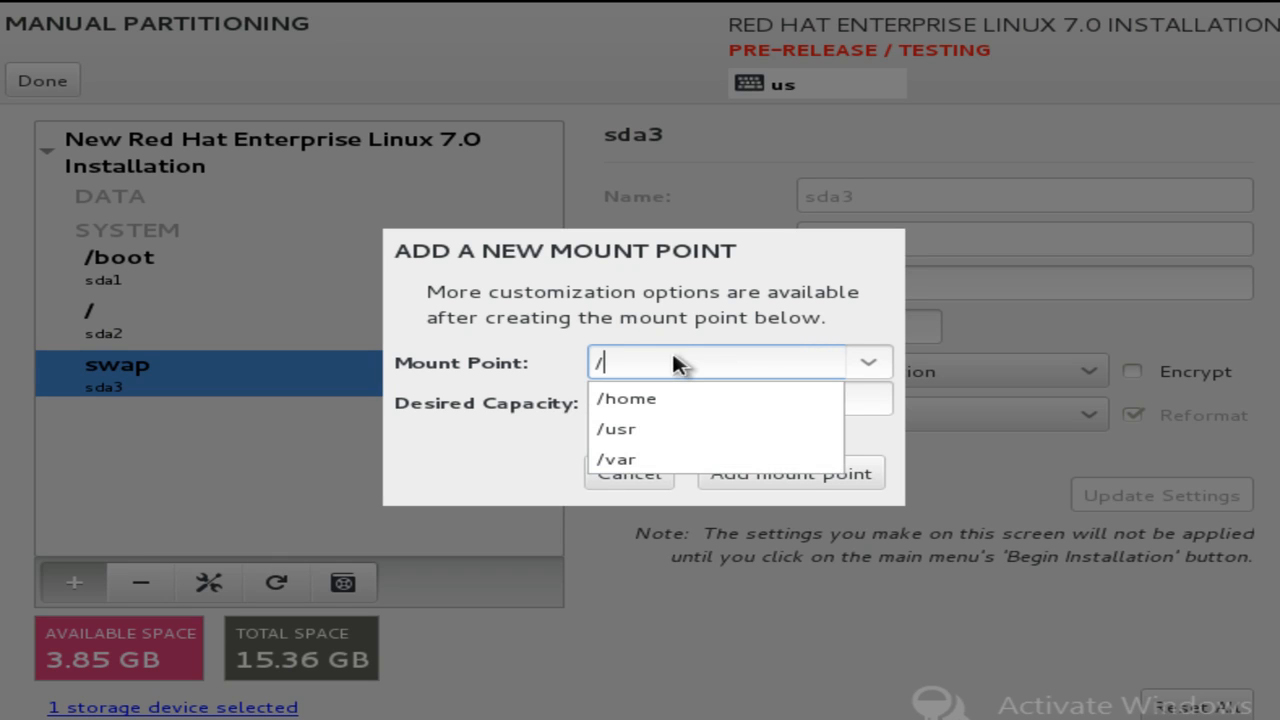
{"action": "type", "text": "backpu"}
{"action": "key", "text": "BackSpace"}
{"action": "key", "text": "BackSpace"}
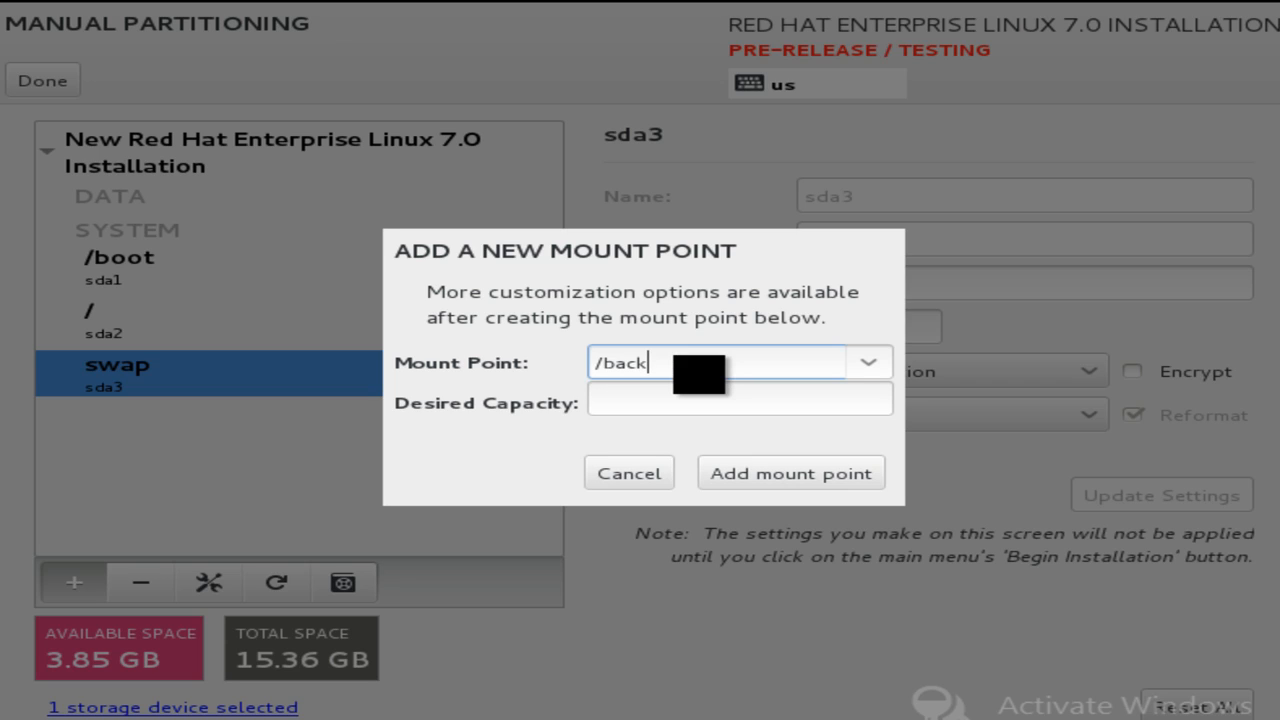
{"action": "type", "text": "up"}
{"action": "left_click", "coordinate": [630, 405]}
{"action": "type", "text": "1G"}
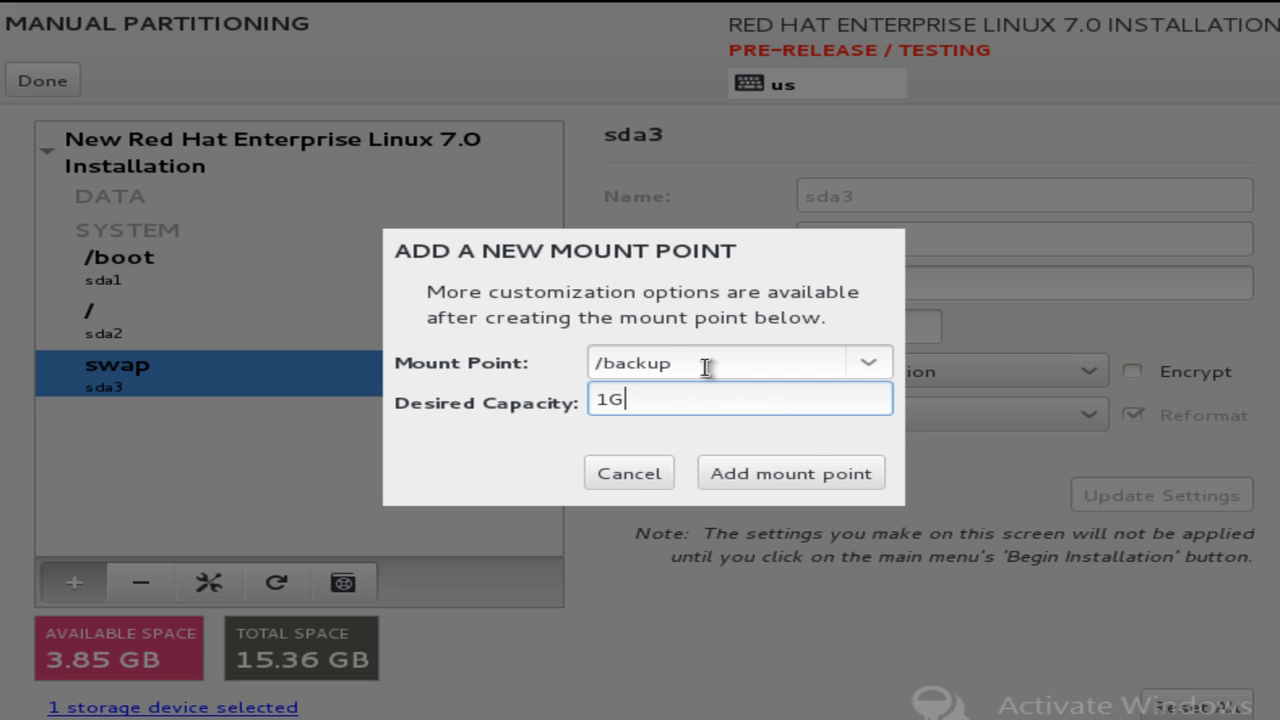
{"action": "left_click", "coordinate": [757, 478]}
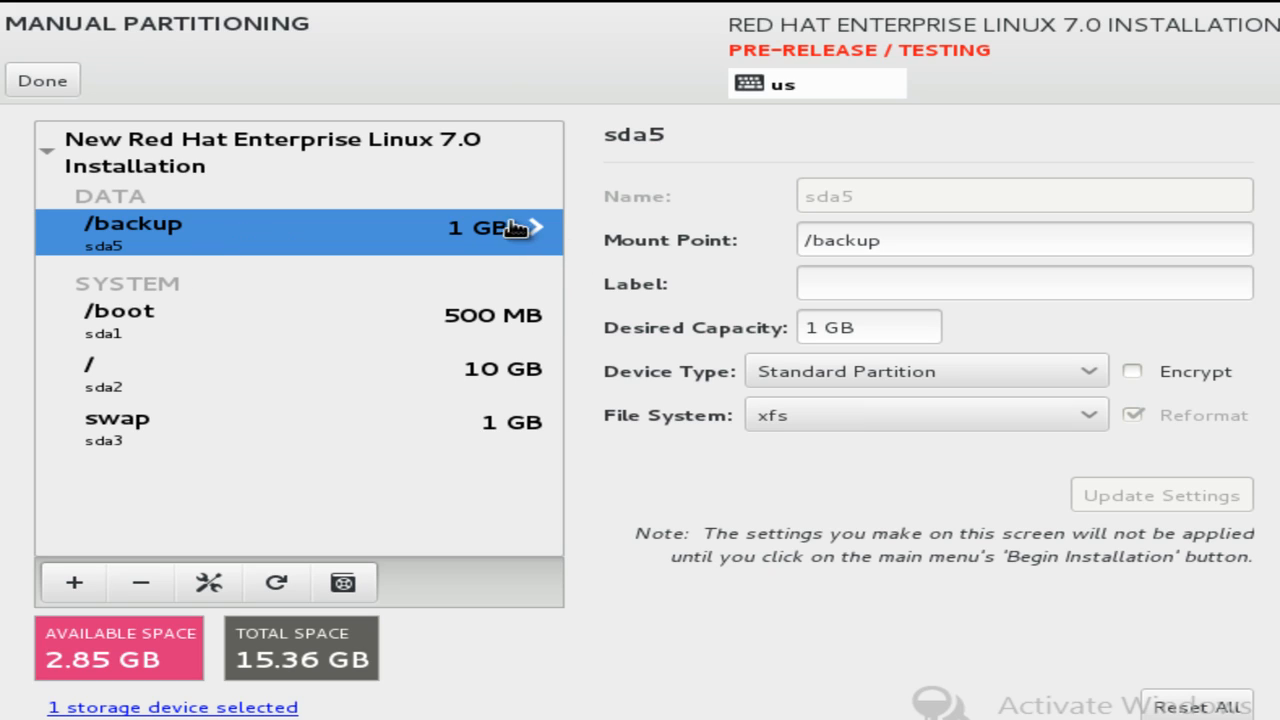
Keep /backup on xfs, label it 'backup partition', and apply the settings.
{"action": "left_click", "coordinate": [915, 418]}
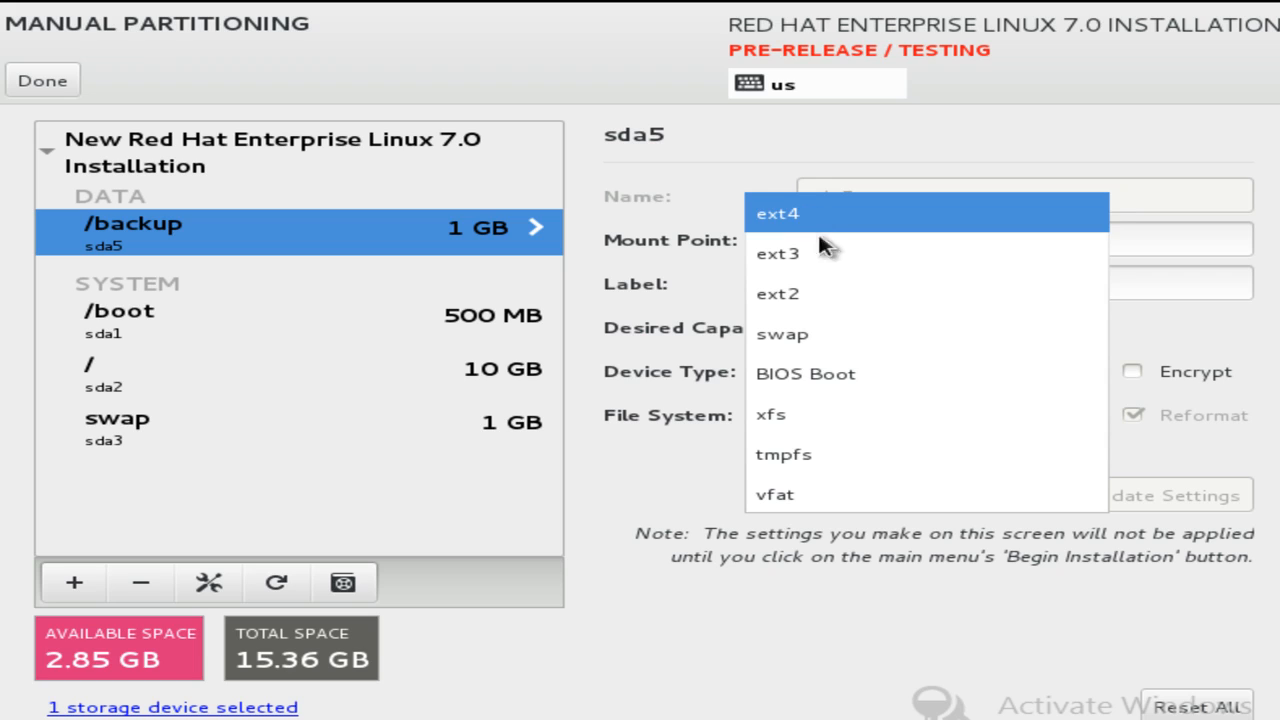
{"action": "left_click", "coordinate": [845, 425]}
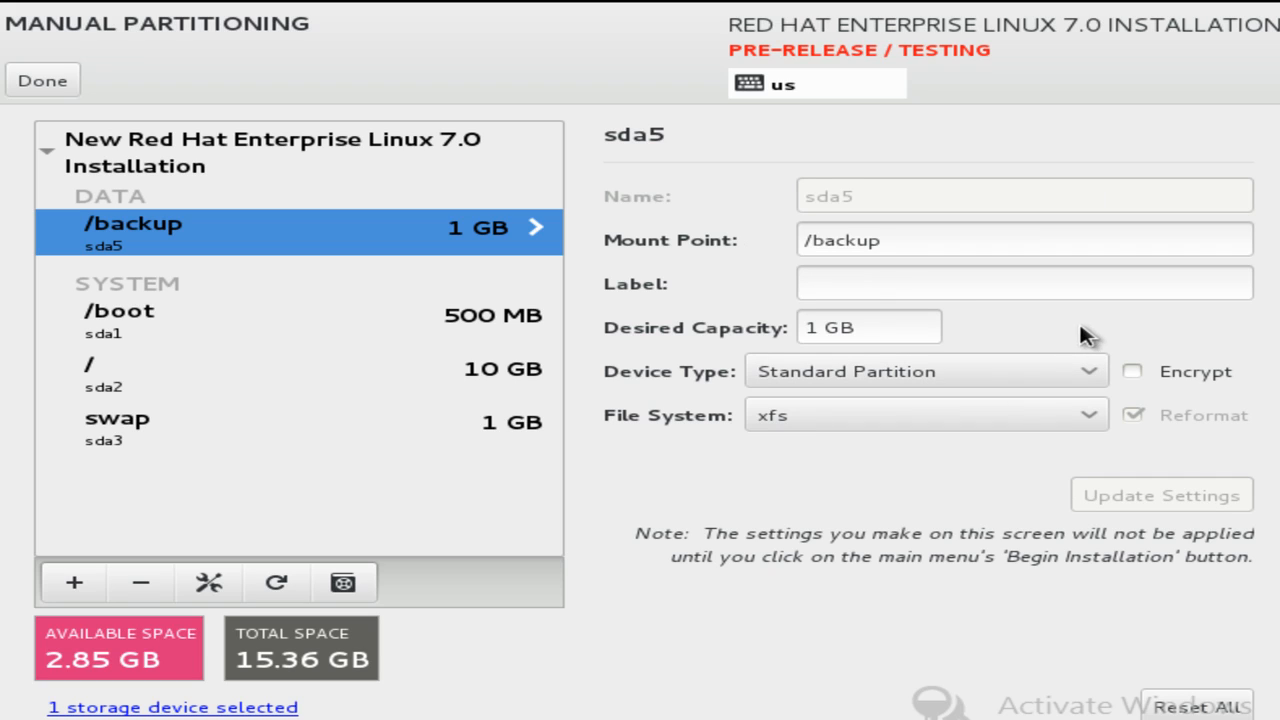
{"action": "left_click", "coordinate": [930, 280]}
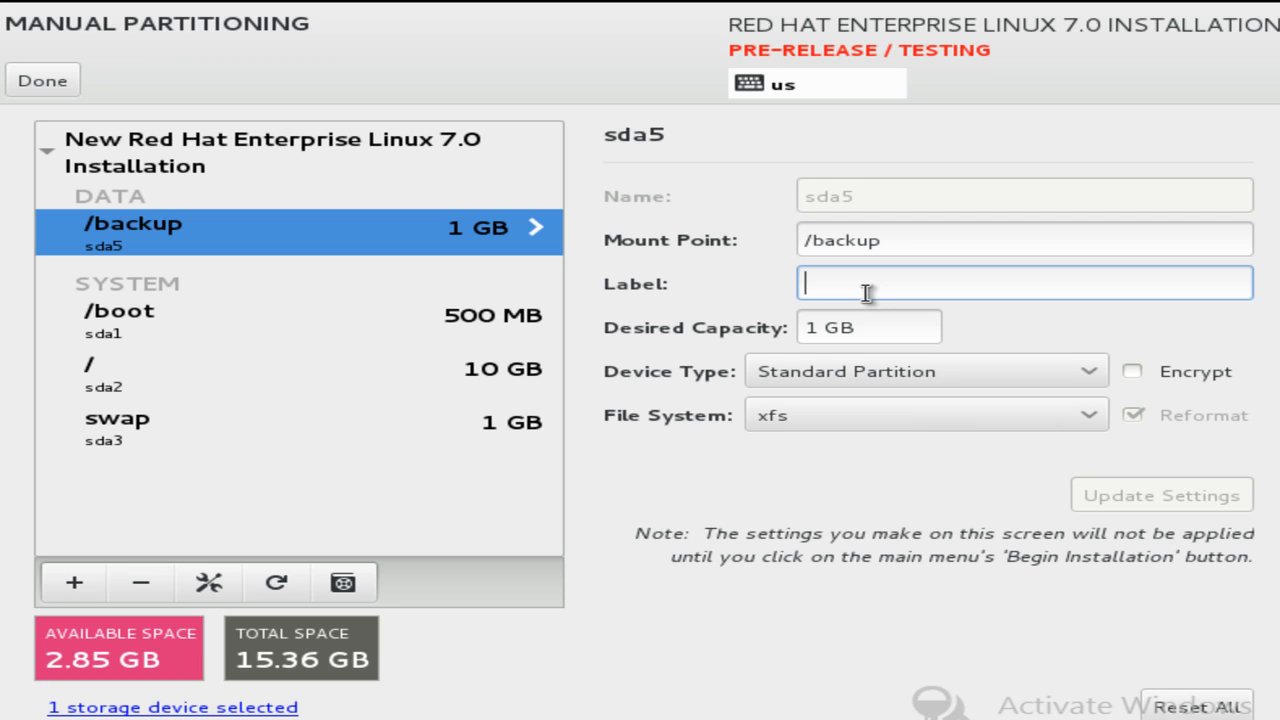
{"action": "type", "text": "backup"}
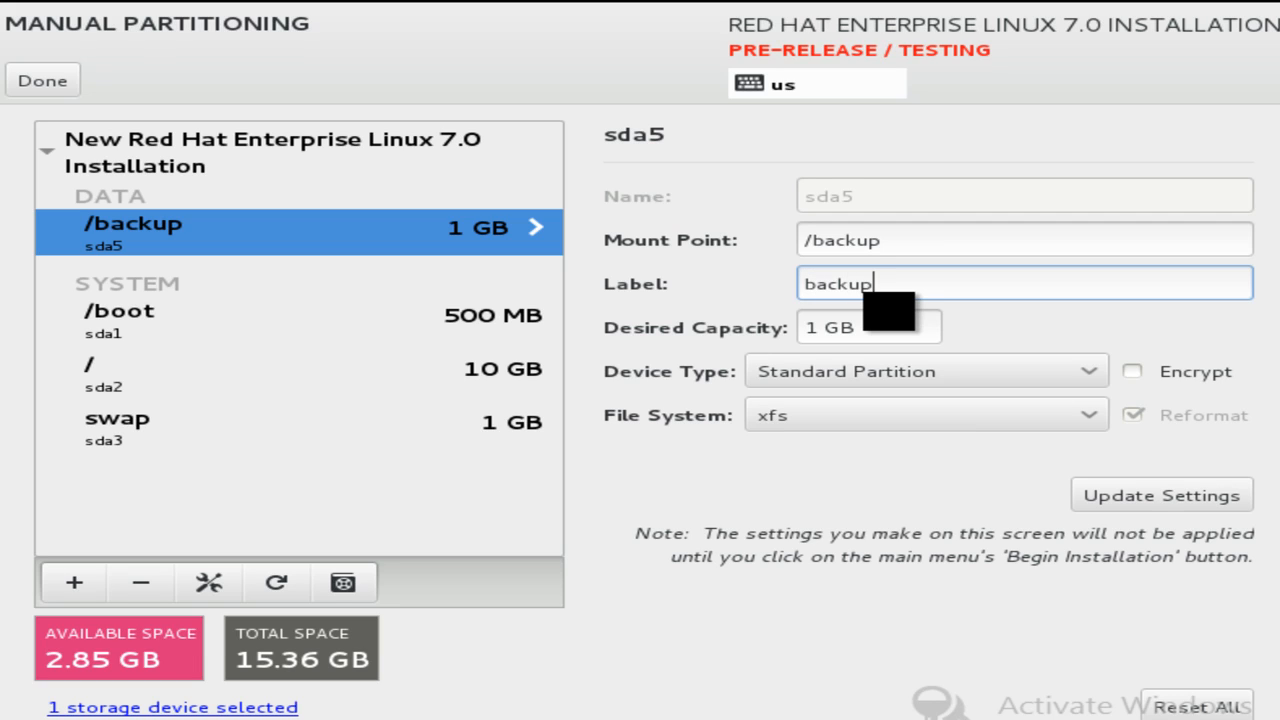
{"action": "type", "text": " partition"}
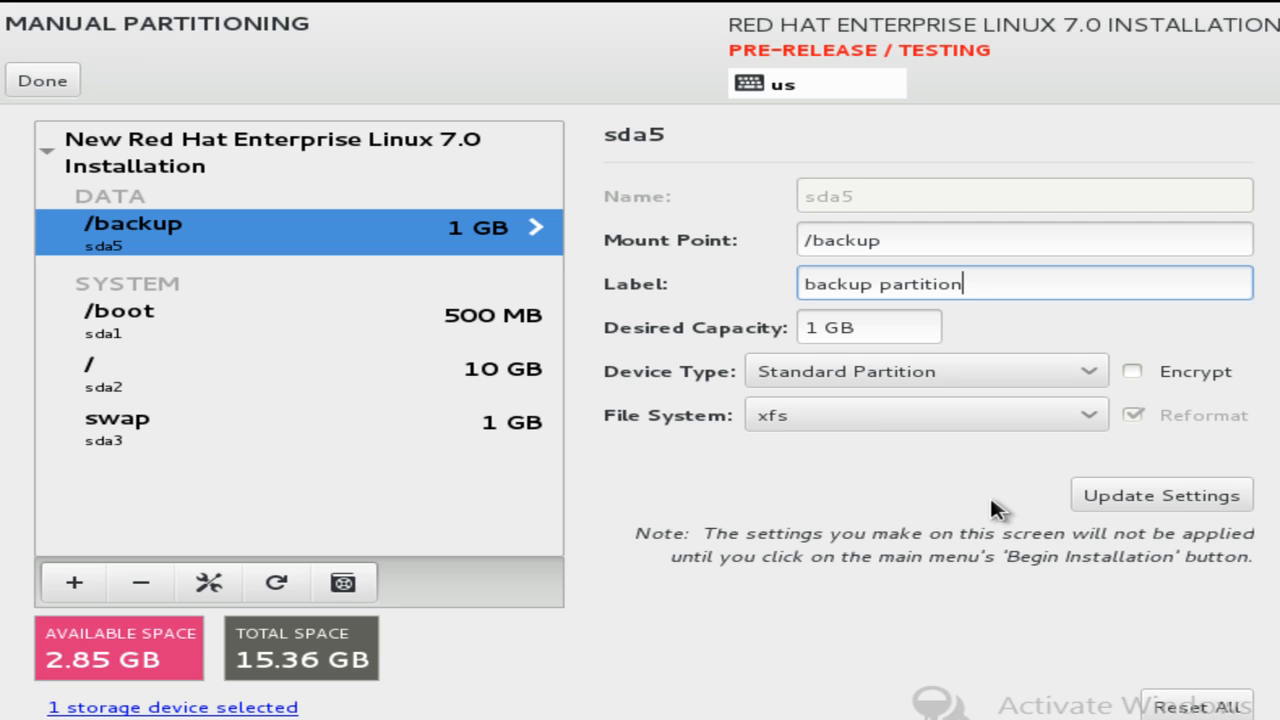
{"action": "left_click", "coordinate": [1101, 496]}
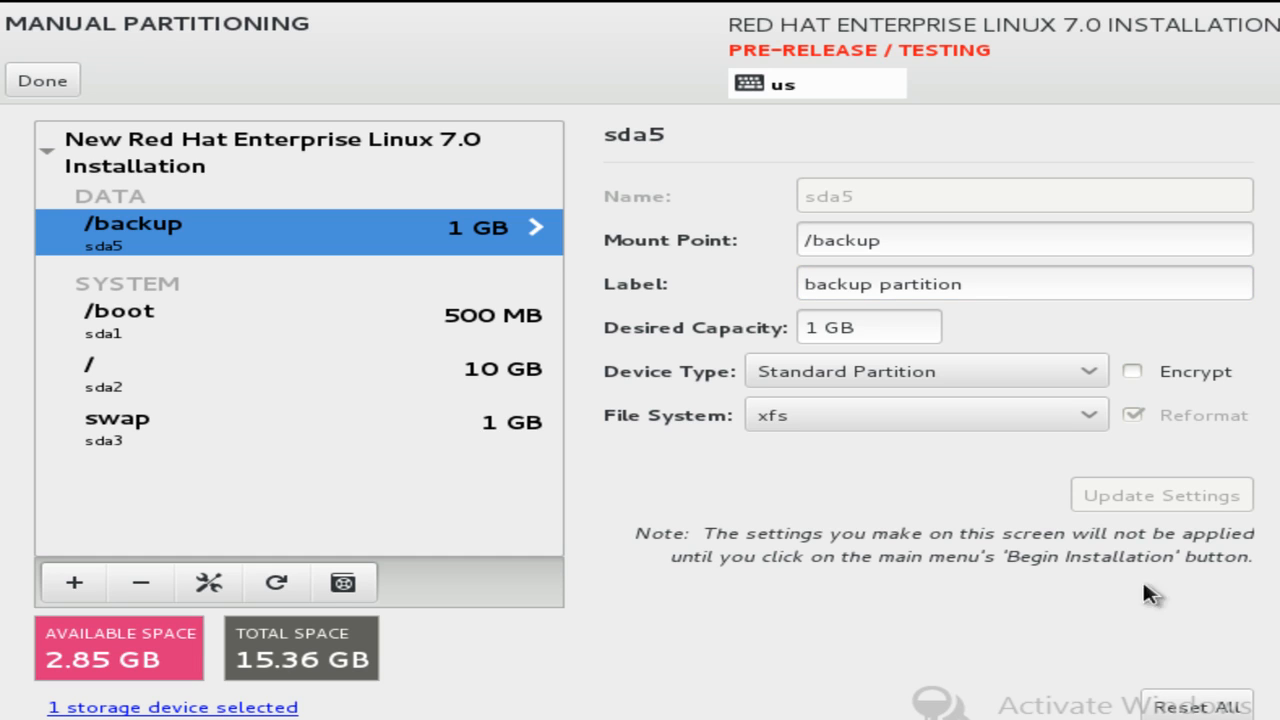
Finish manual partitioning and accept the summarized changes to sda.
{"action": "left_click", "coordinate": [45, 84]}
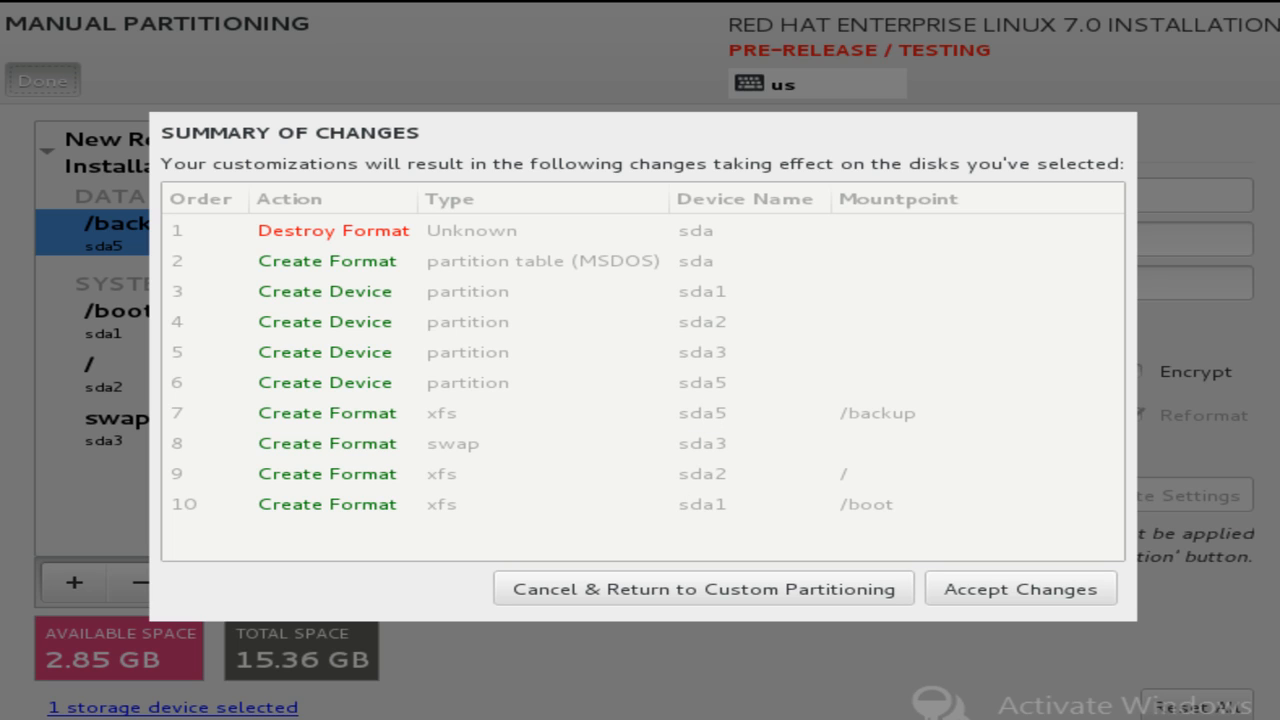
{"action": "left_click", "coordinate": [1020, 588]}
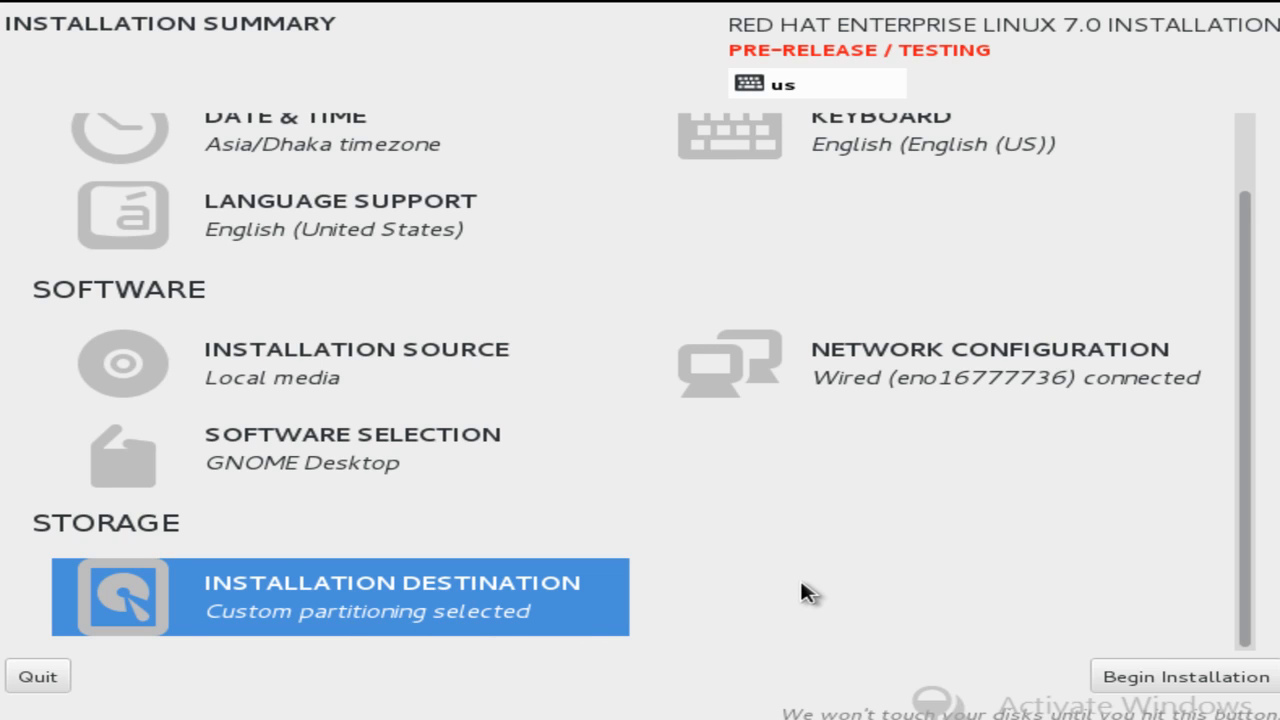
Begin the installation and go to the Root Password screen.
{"action": "left_click", "coordinate": [1175, 680]}
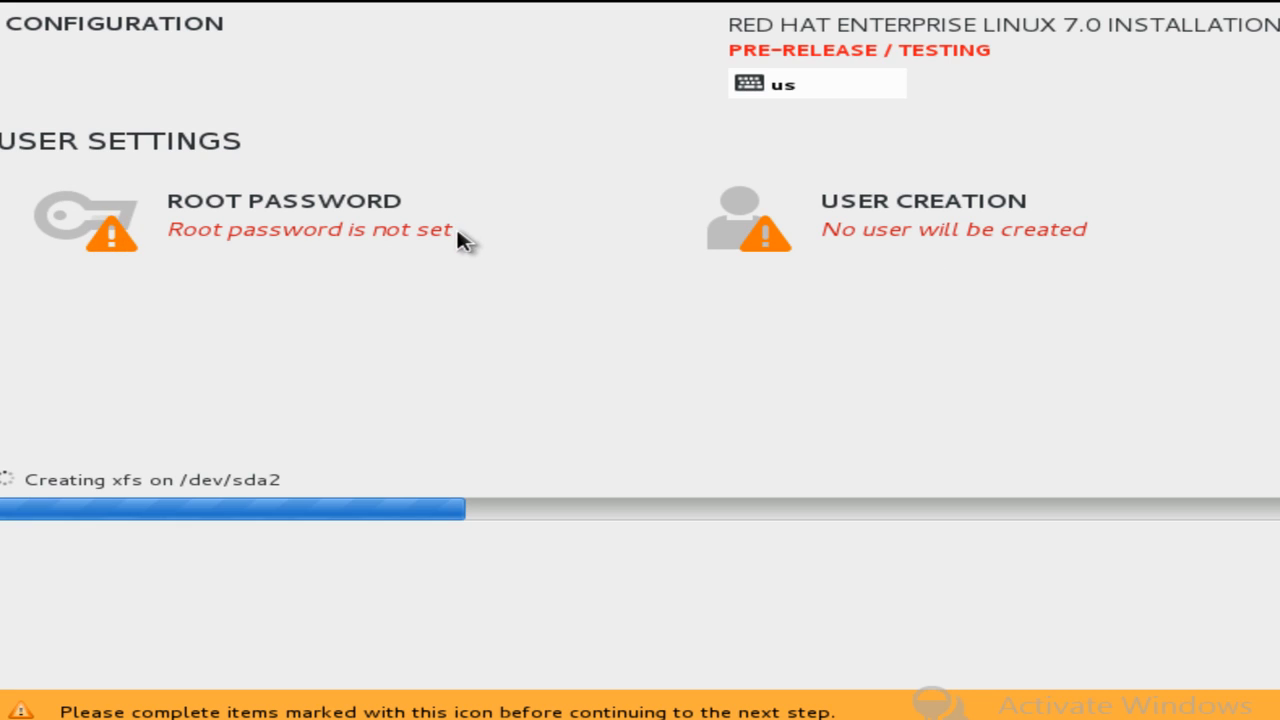
{"action": "left_click", "coordinate": [351, 229]}
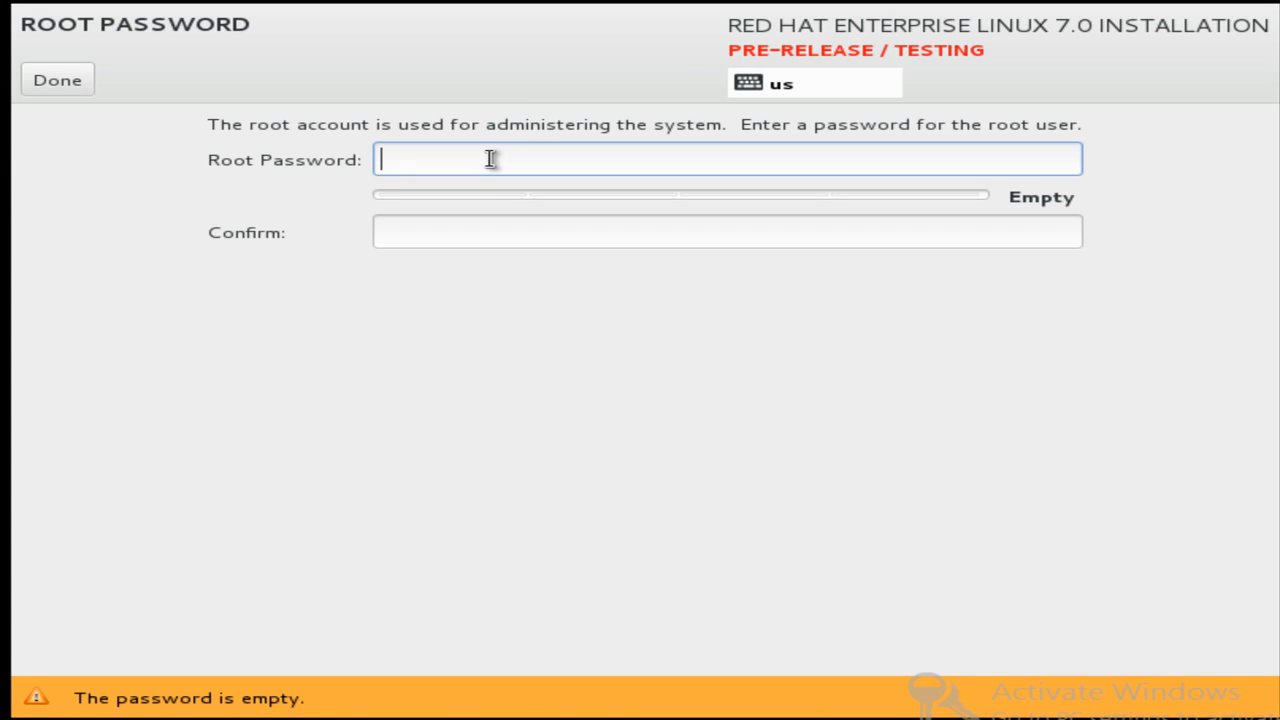
Type the root password in both fields and confirm it despite the weak-password warning.
{"action": "type", "text": "redh"}
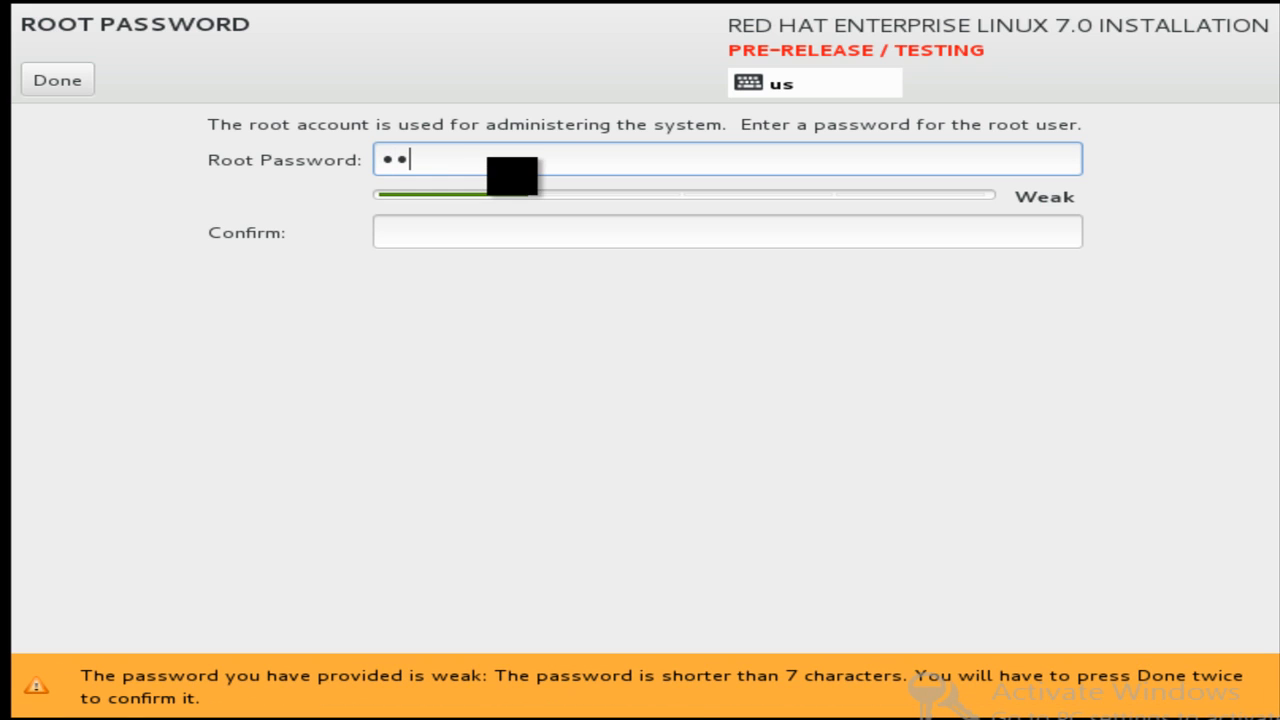
{"action": "type", "text": "at1"}
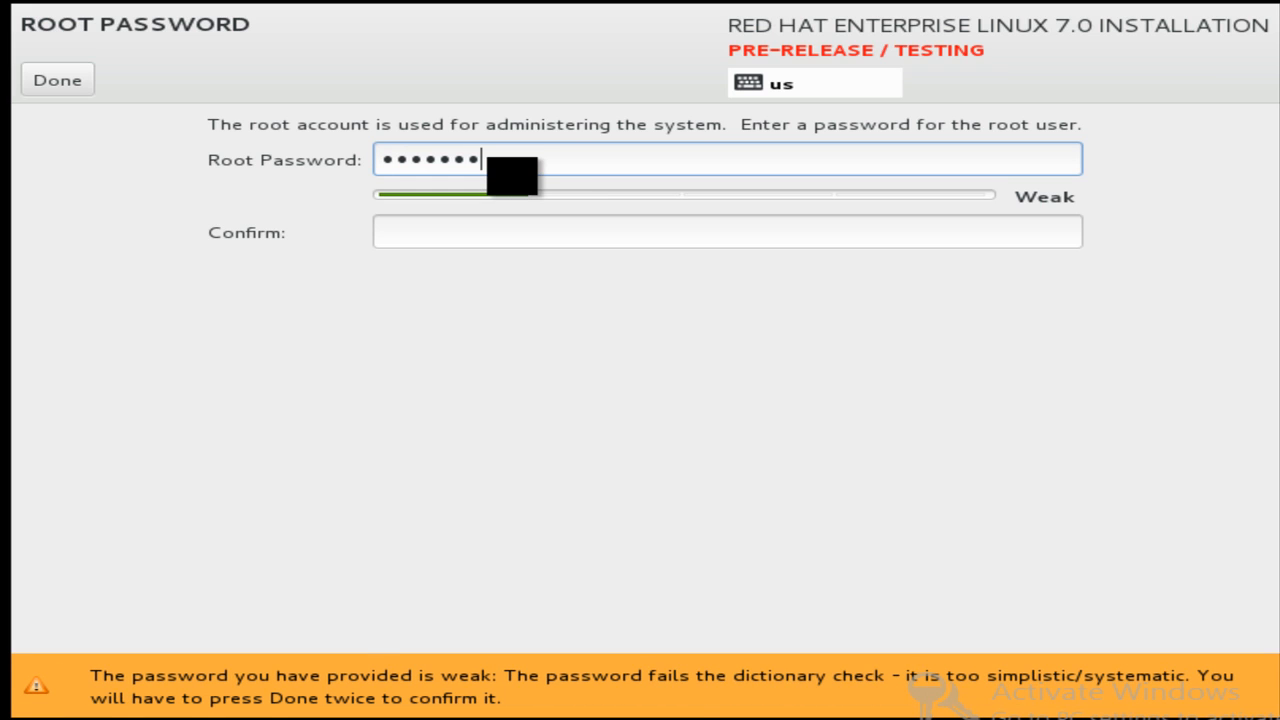
{"action": "type", "text": "2"}
{"action": "left_click", "coordinate": [473, 235]}
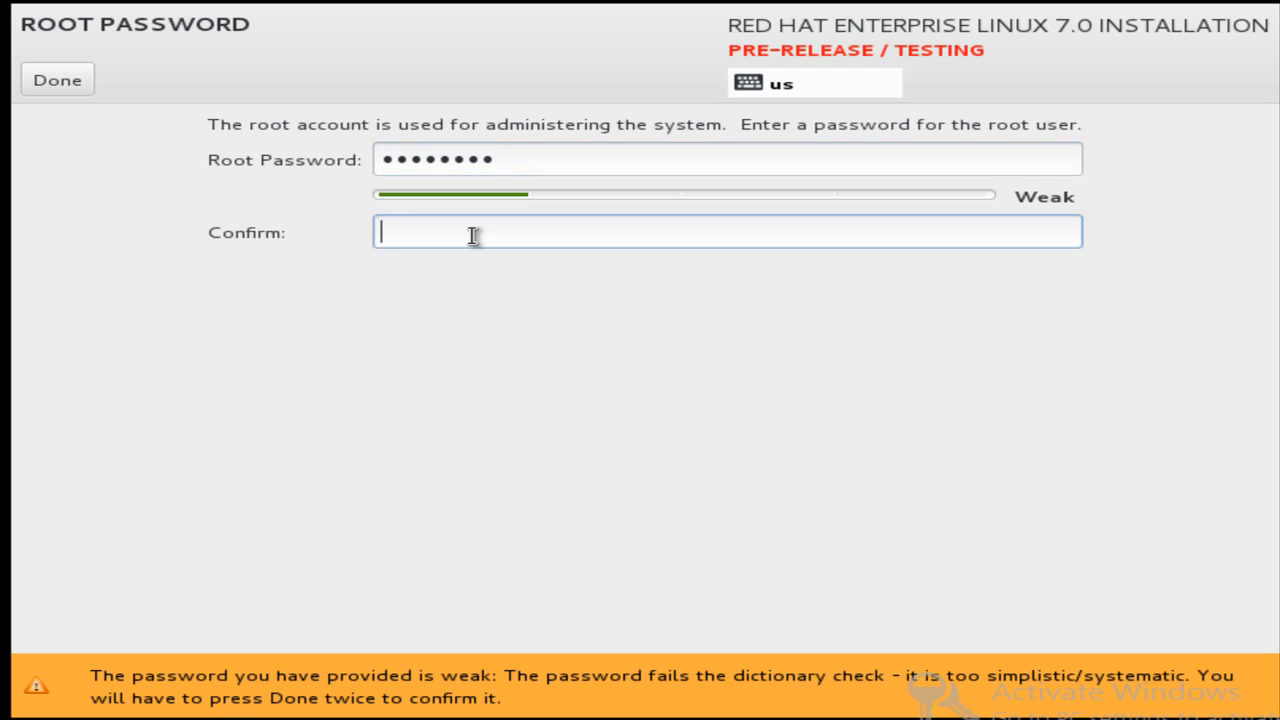
{"action": "type", "text": "redhat12"}
{"action": "left_click", "coordinate": [70, 88]}
{"action": "left_click", "coordinate": [66, 82]}
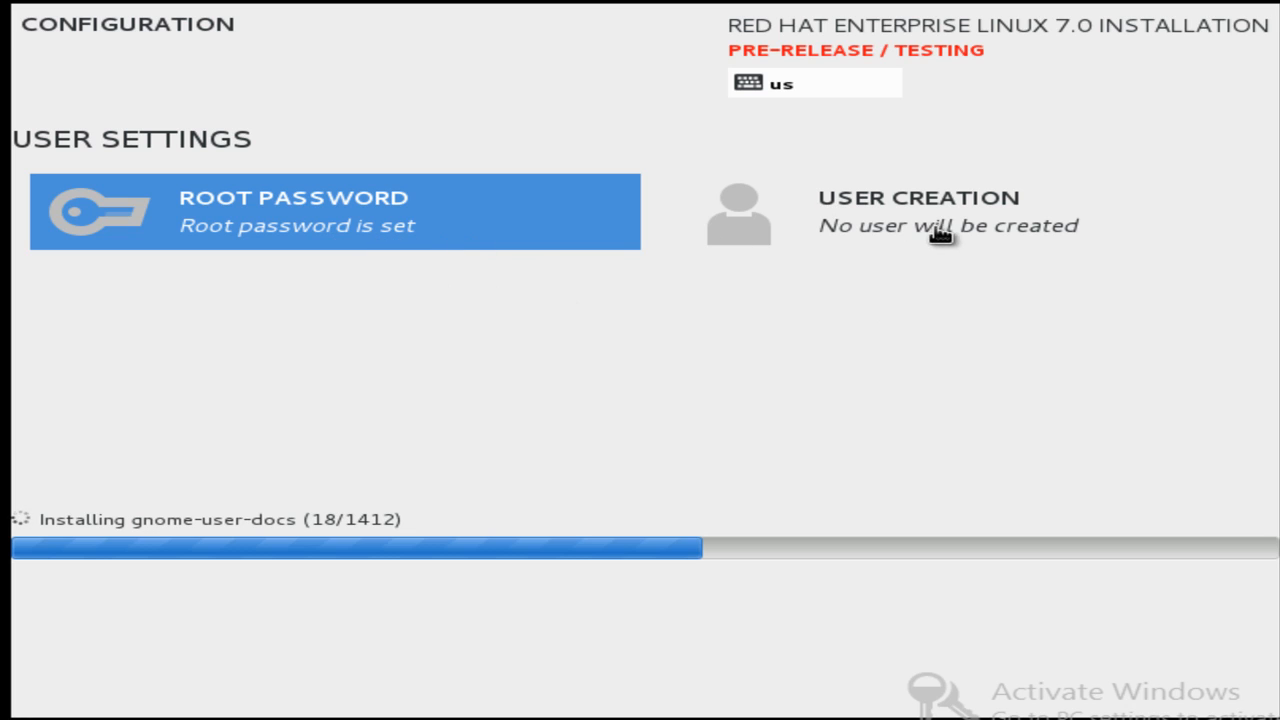
Create the user account with full name, username, and a confirmed password, accepting the weak-password warning.
{"action": "left_click", "coordinate": [834, 217]}
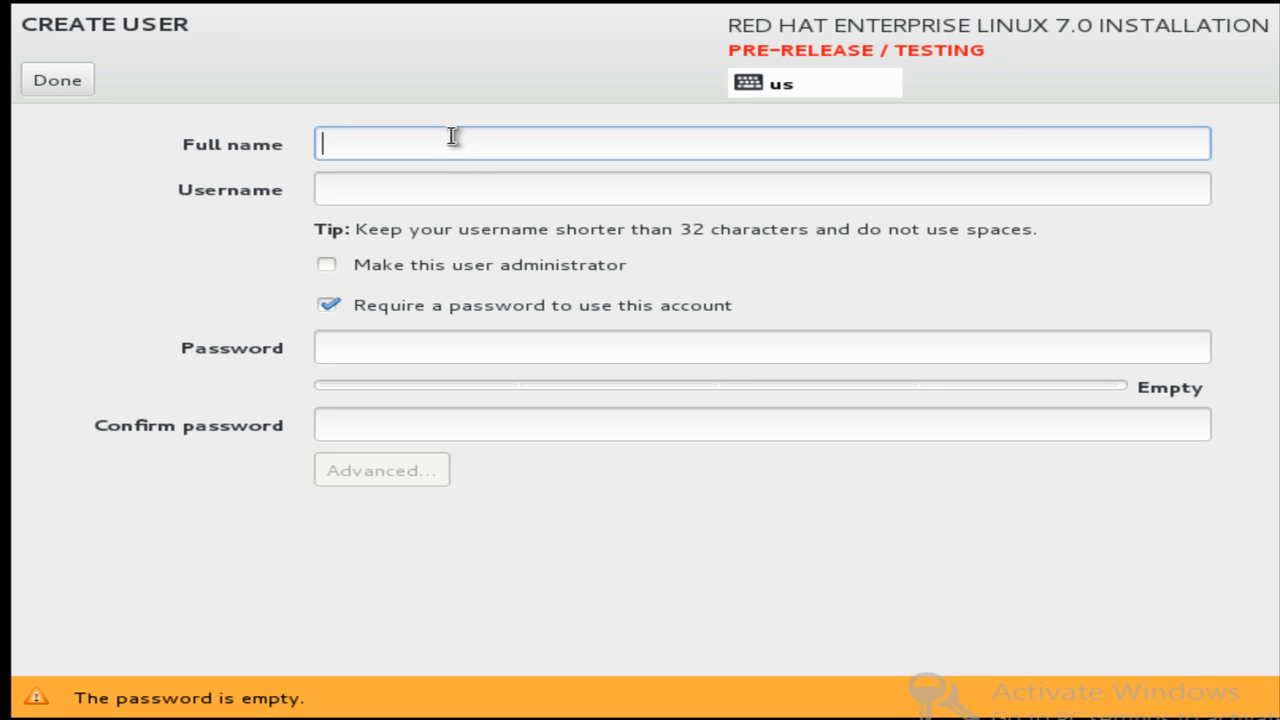
{"action": "type", "text": "Md"}
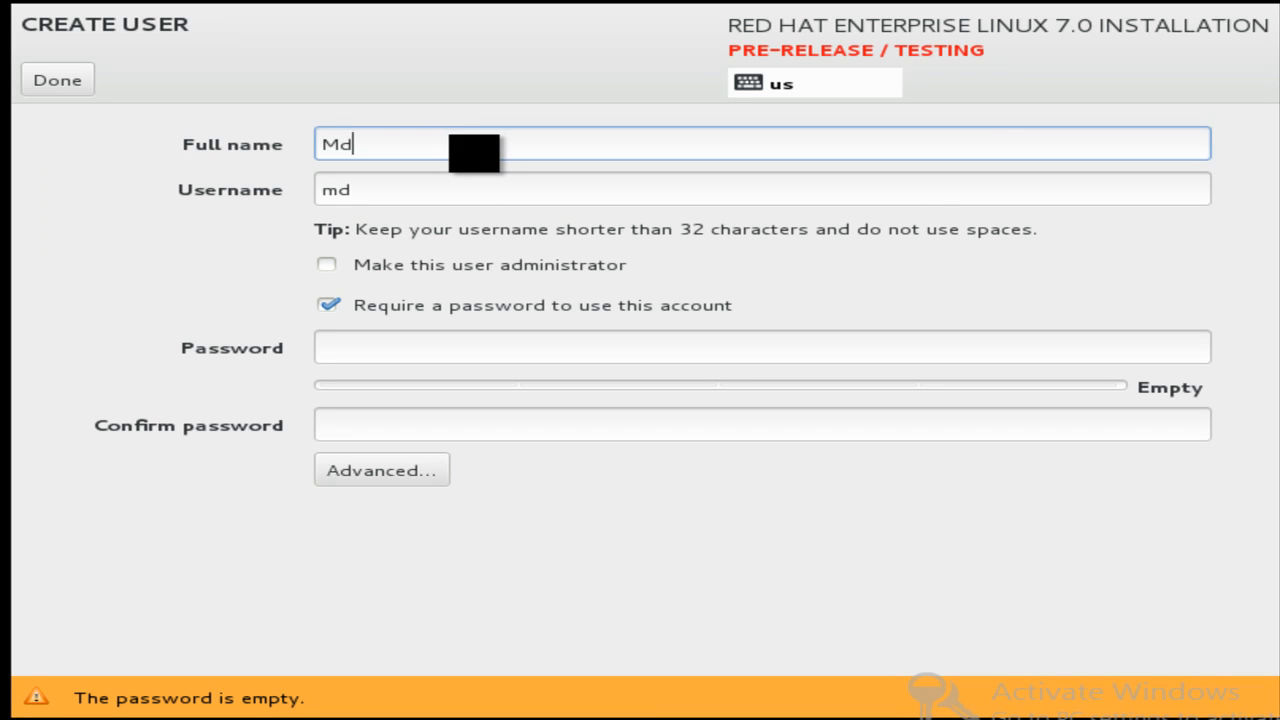
{"action": "type", "text": ". Azaj Ikbal"}
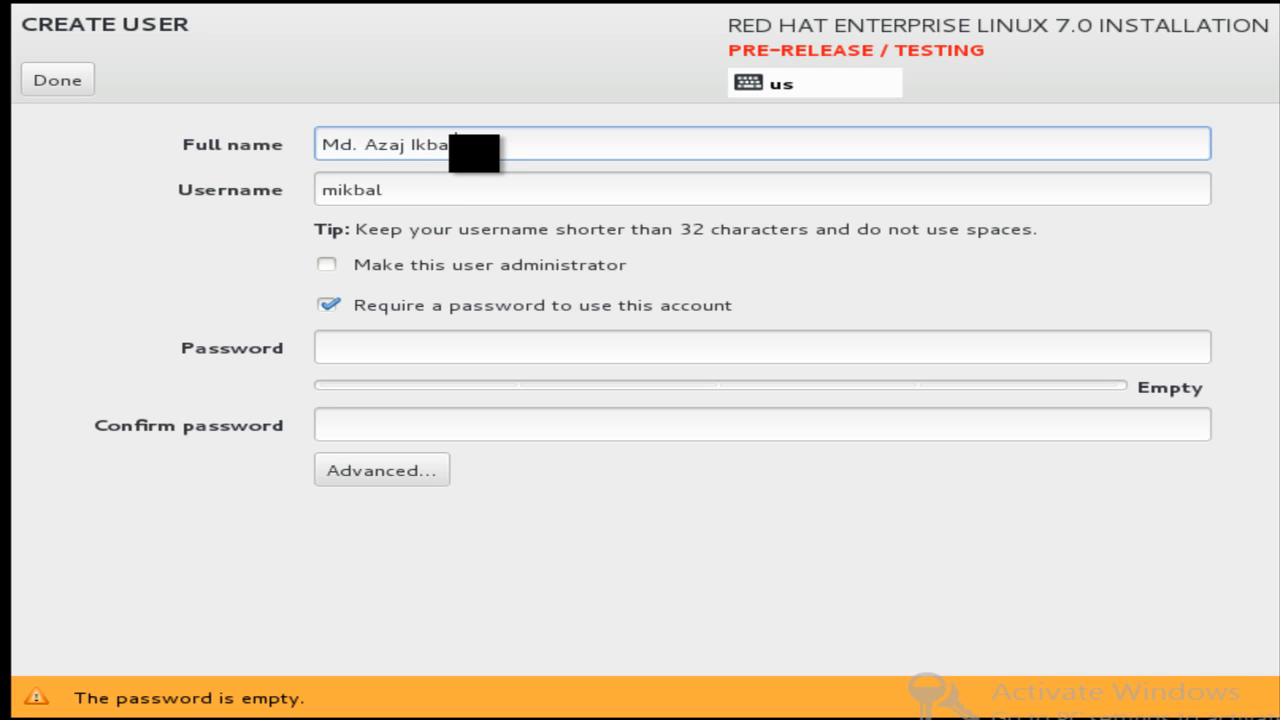
{"action": "key", "text": "Tab"}
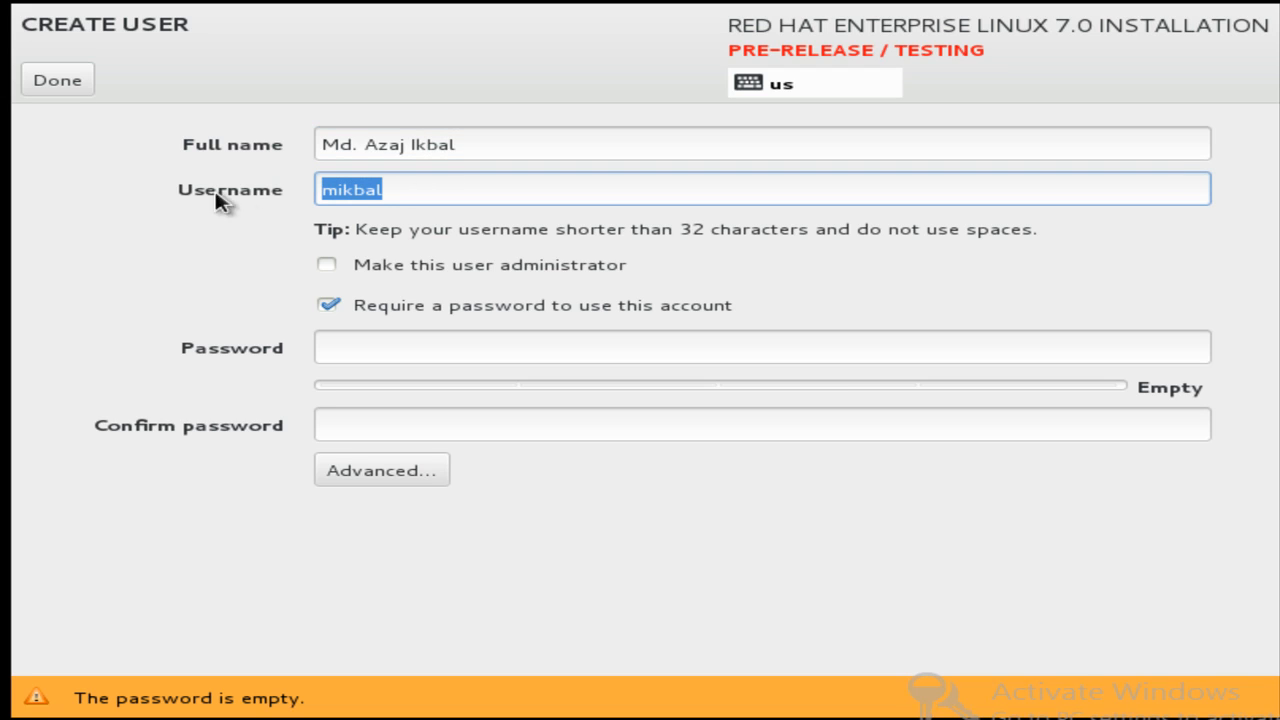
{"action": "type", "text": "ikbal"}
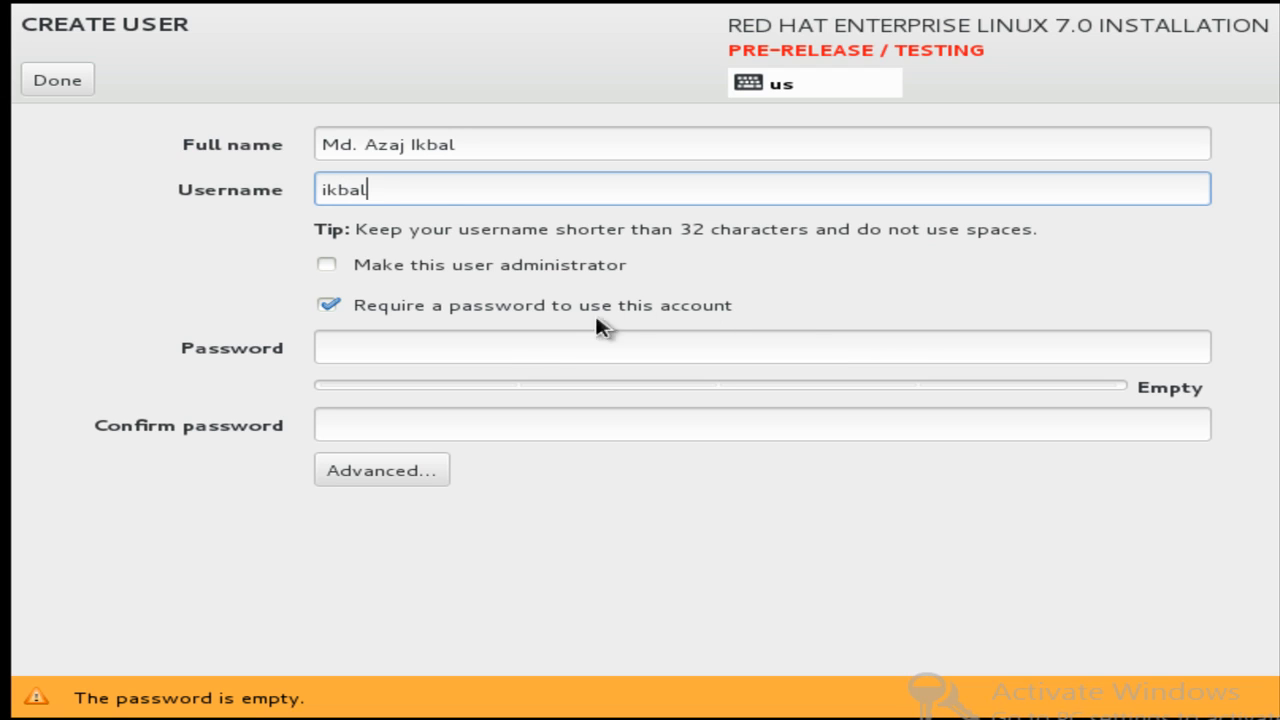
{"action": "left_click", "coordinate": [515, 349]}
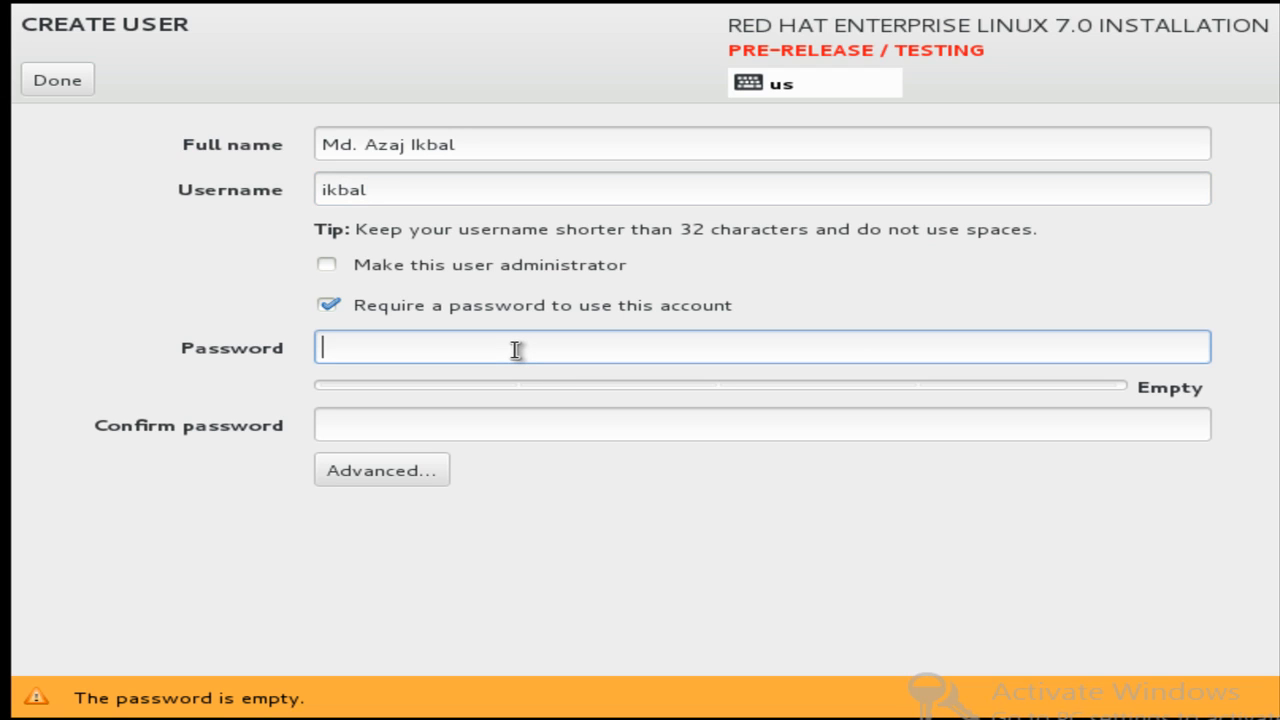
{"action": "type", "text": "123456"}
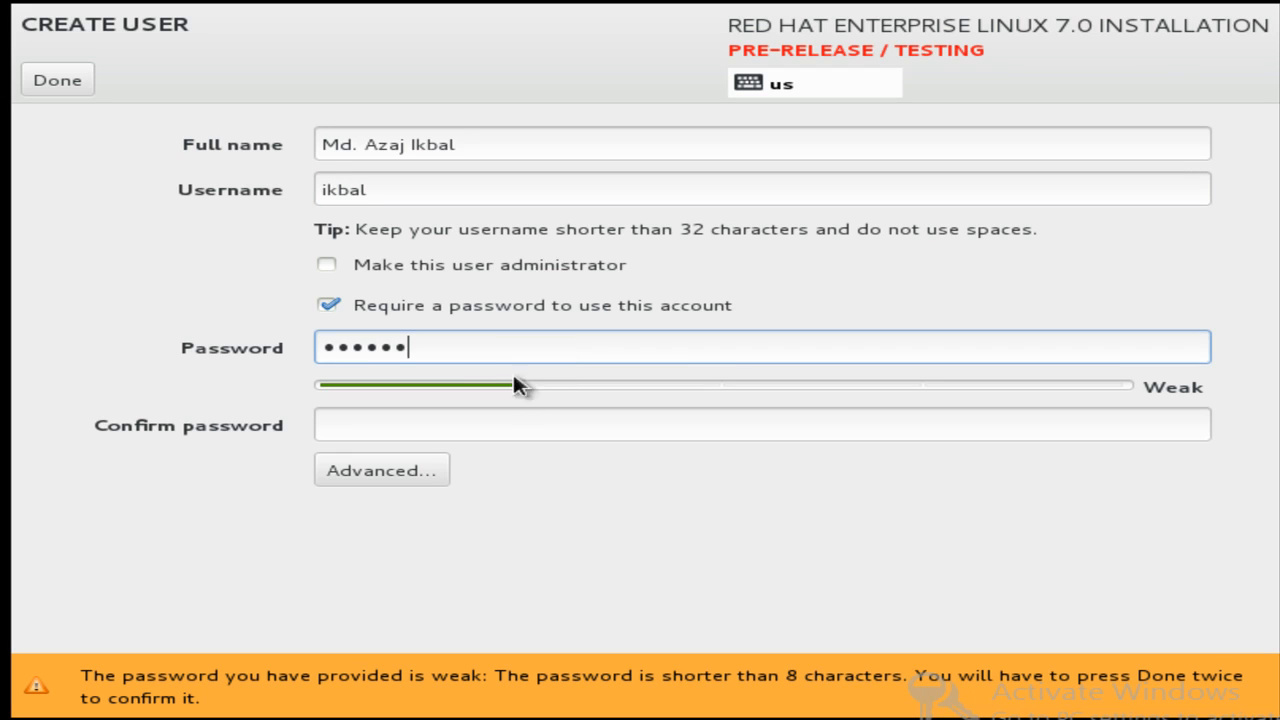
{"action": "left_click", "coordinate": [469, 428]}
{"action": "type", "text": "123456"}
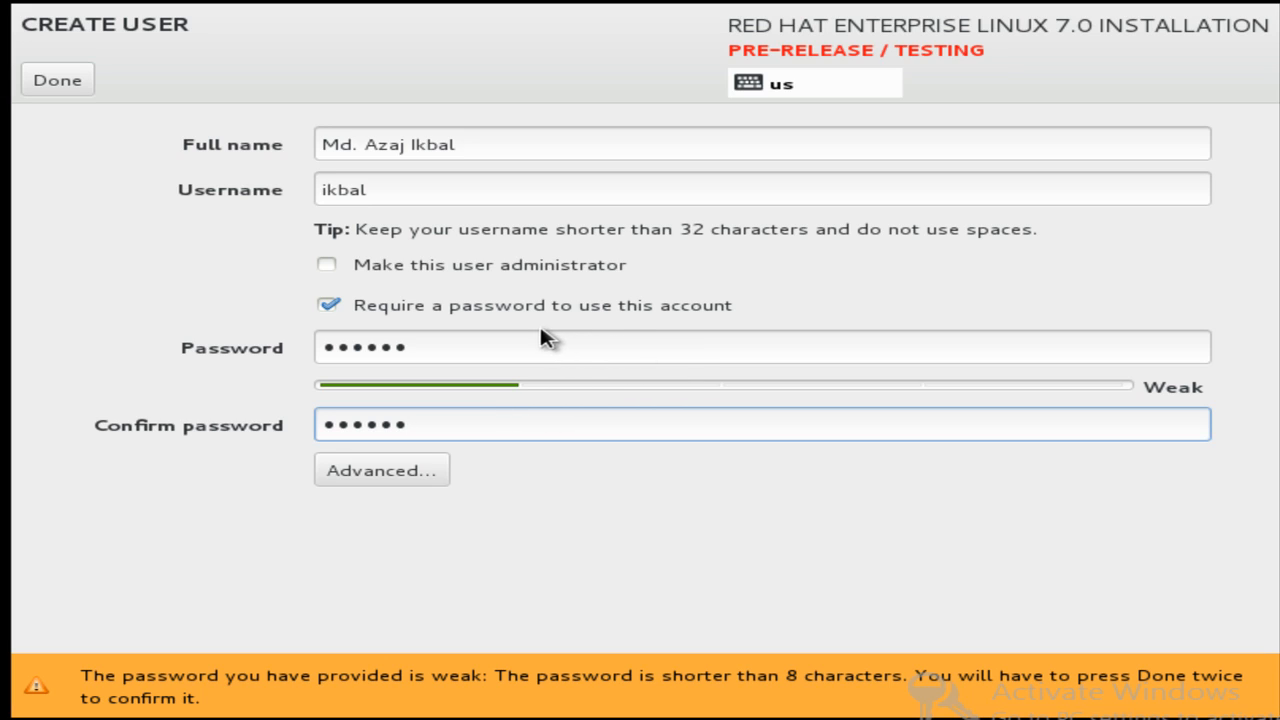
{"action": "left_click", "coordinate": [72, 97]}
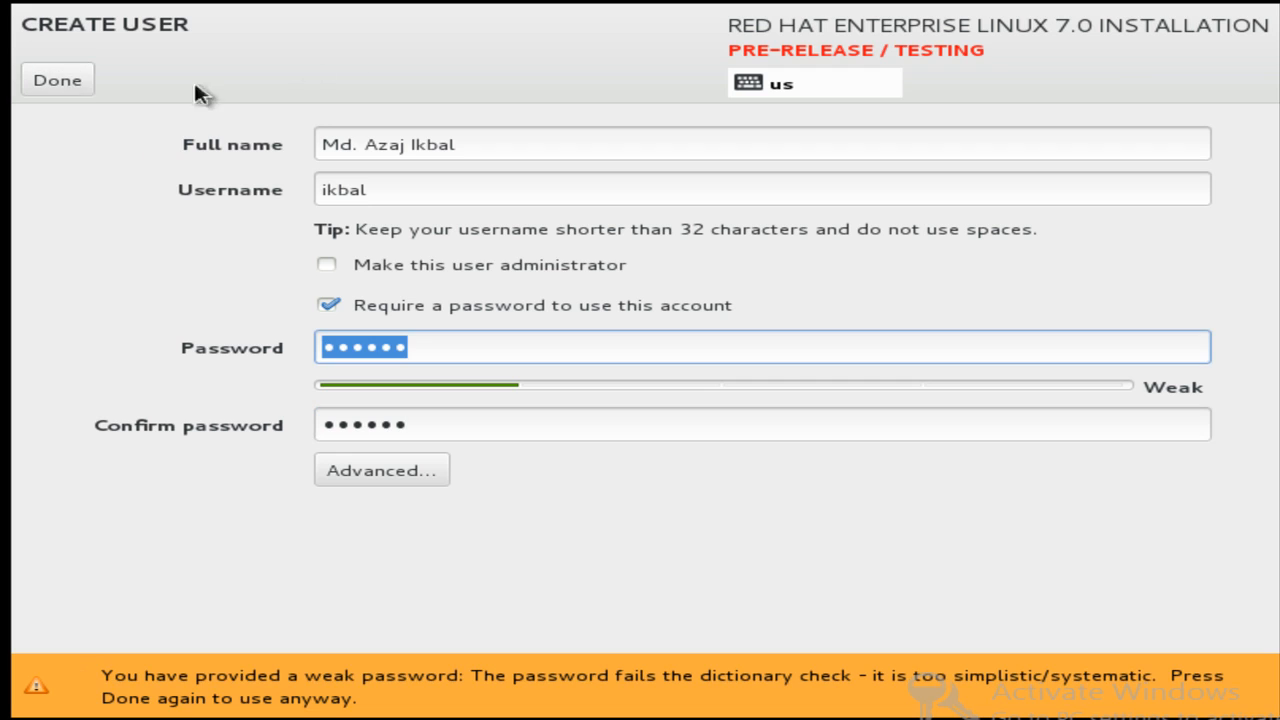
{"action": "left_click", "coordinate": [57, 80]}
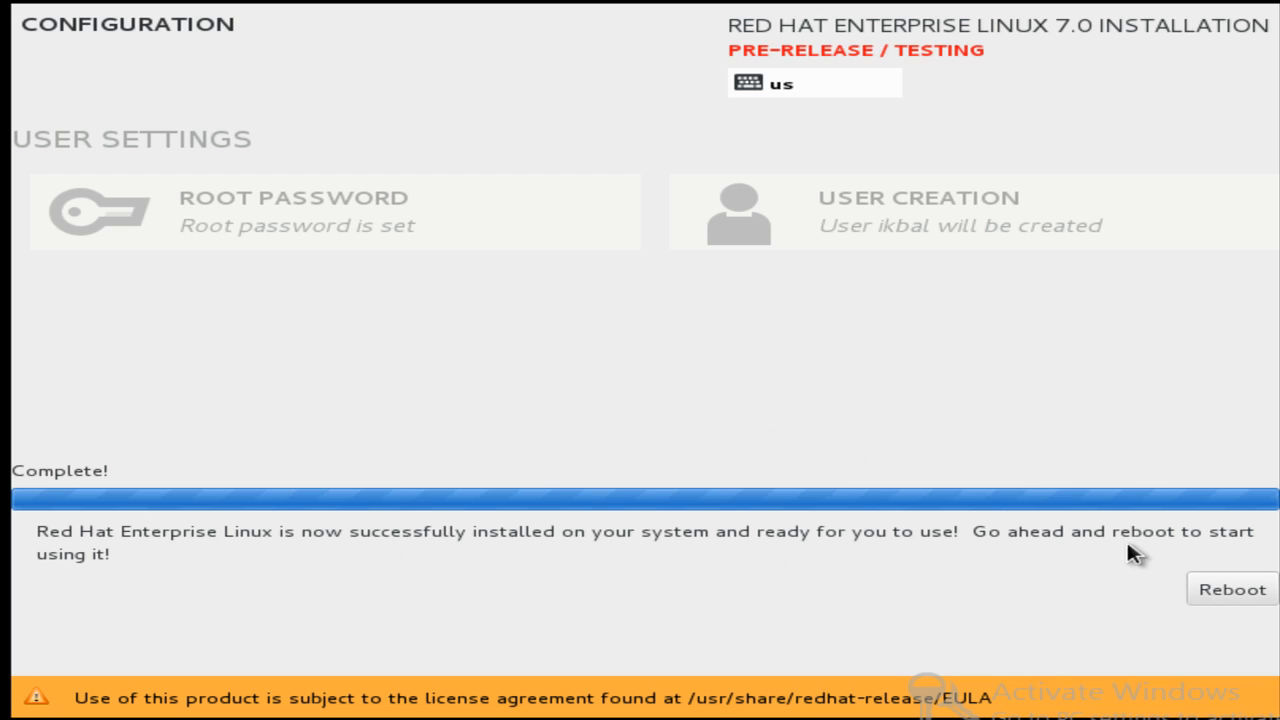
Reboot the machine once the installation shows Complete!
{"action": "left_click", "coordinate": [1212, 590]}
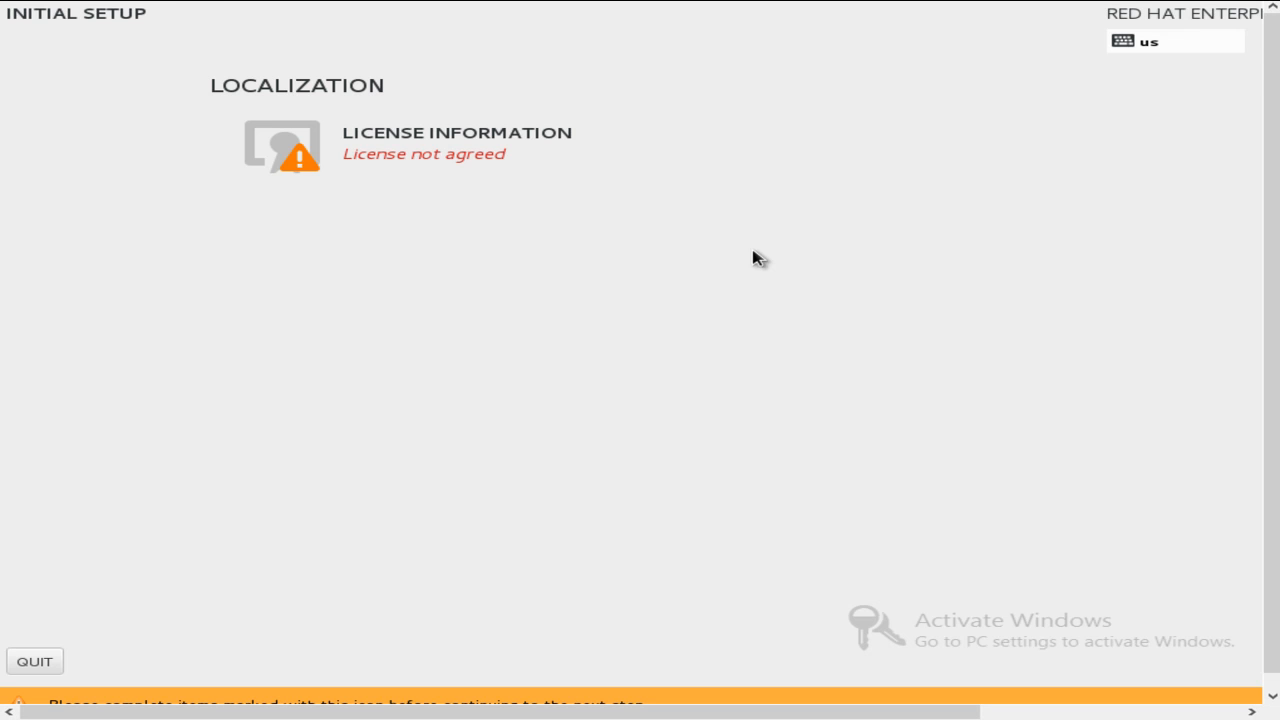
Accept the RHEL license agreement in License Information.
{"action": "left_click", "coordinate": [440, 135]}
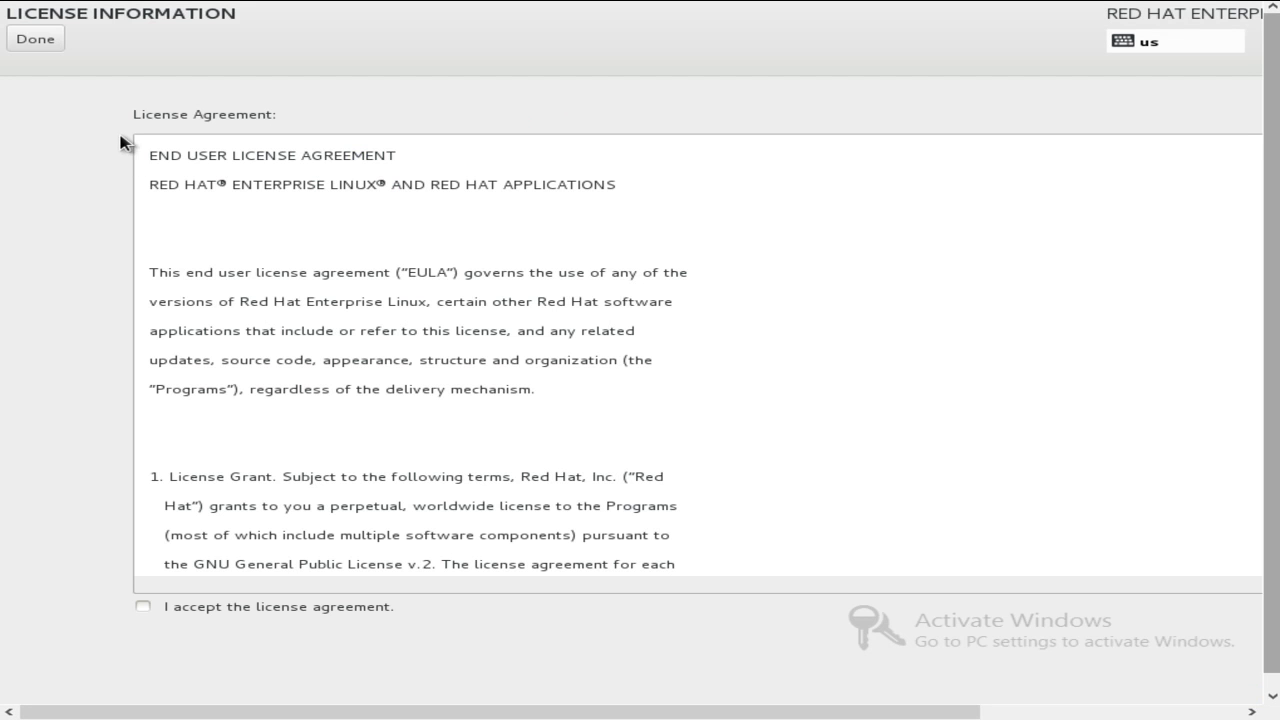
{"action": "left_click", "coordinate": [143, 607]}
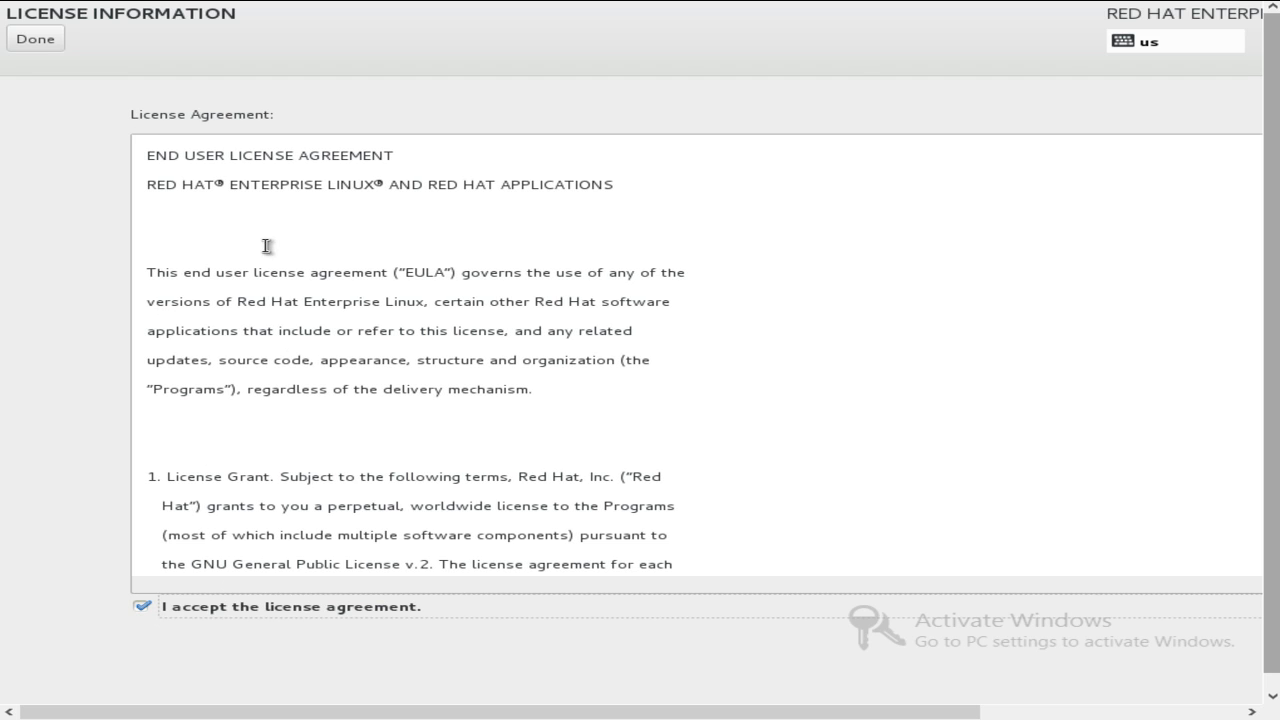
{"action": "left_click", "coordinate": [35, 41]}
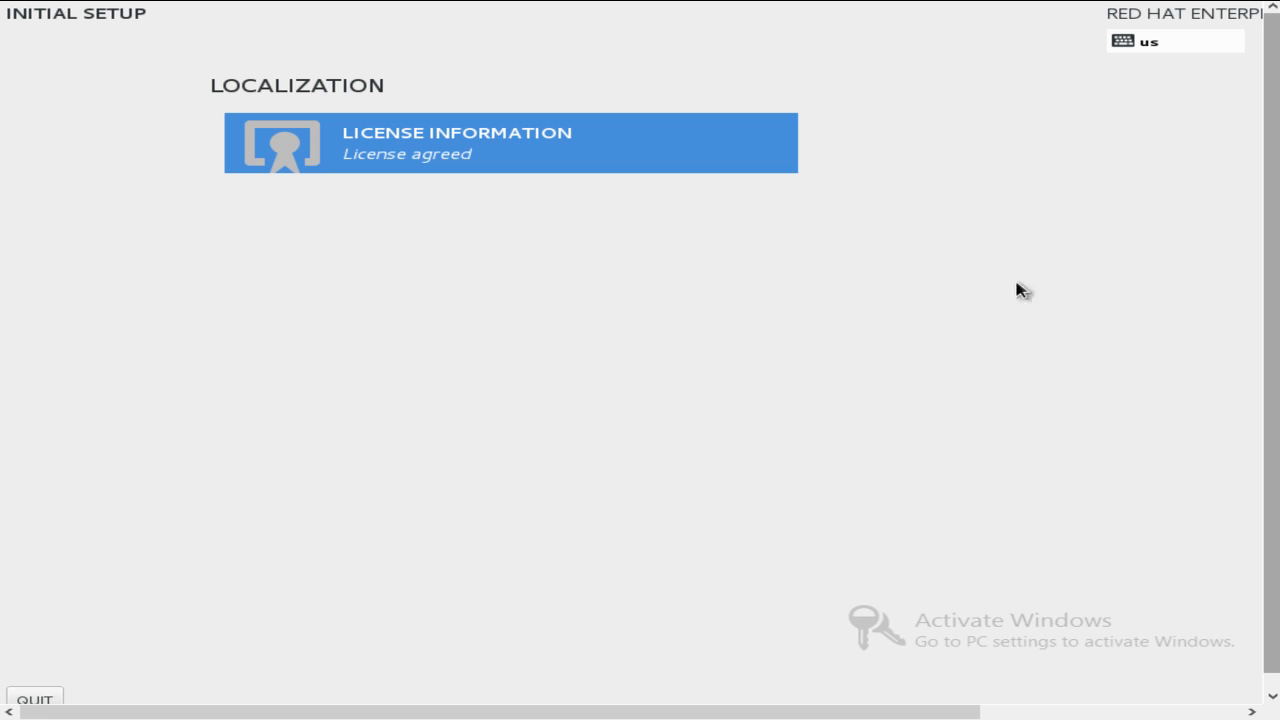
Quit Initial Setup and confirm leaving so first-boot configuration starts.
{"action": "left_click_drag", "start_coordinate": [1276, 240], "coordinate": [1277, 300]}
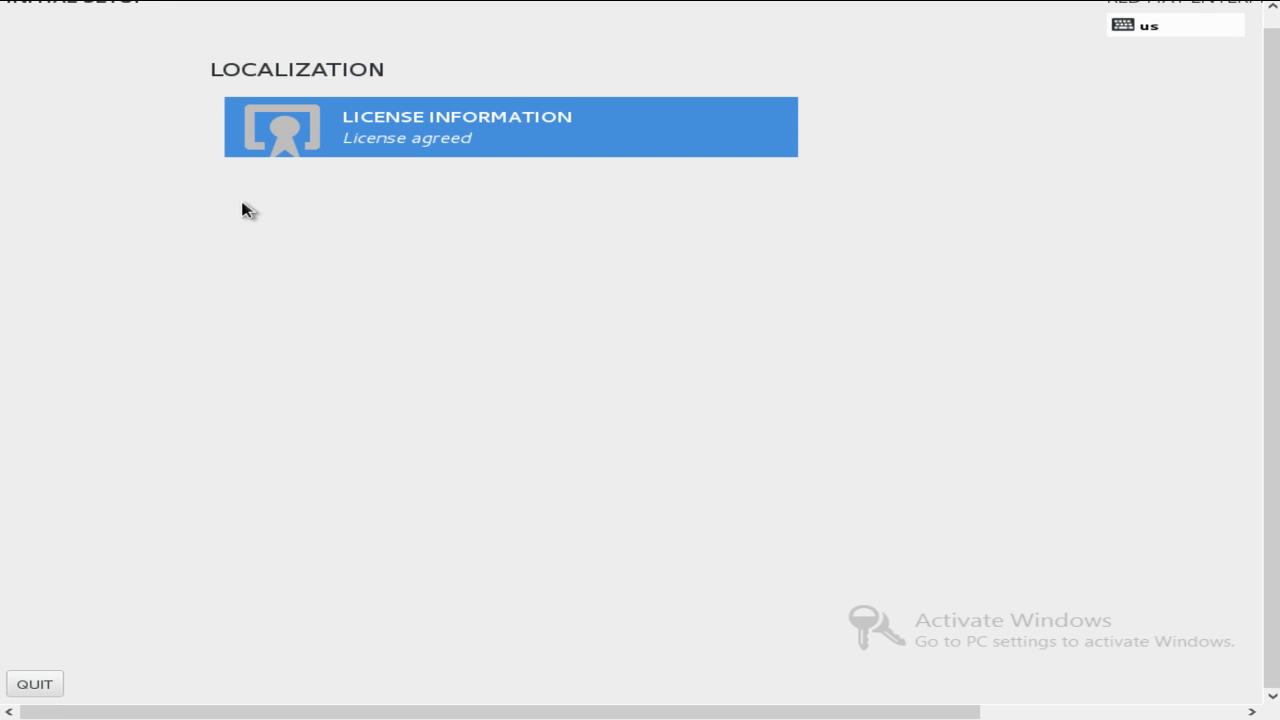
{"action": "left_click_drag", "start_coordinate": [1277, 176], "coordinate": [1258, 104]}
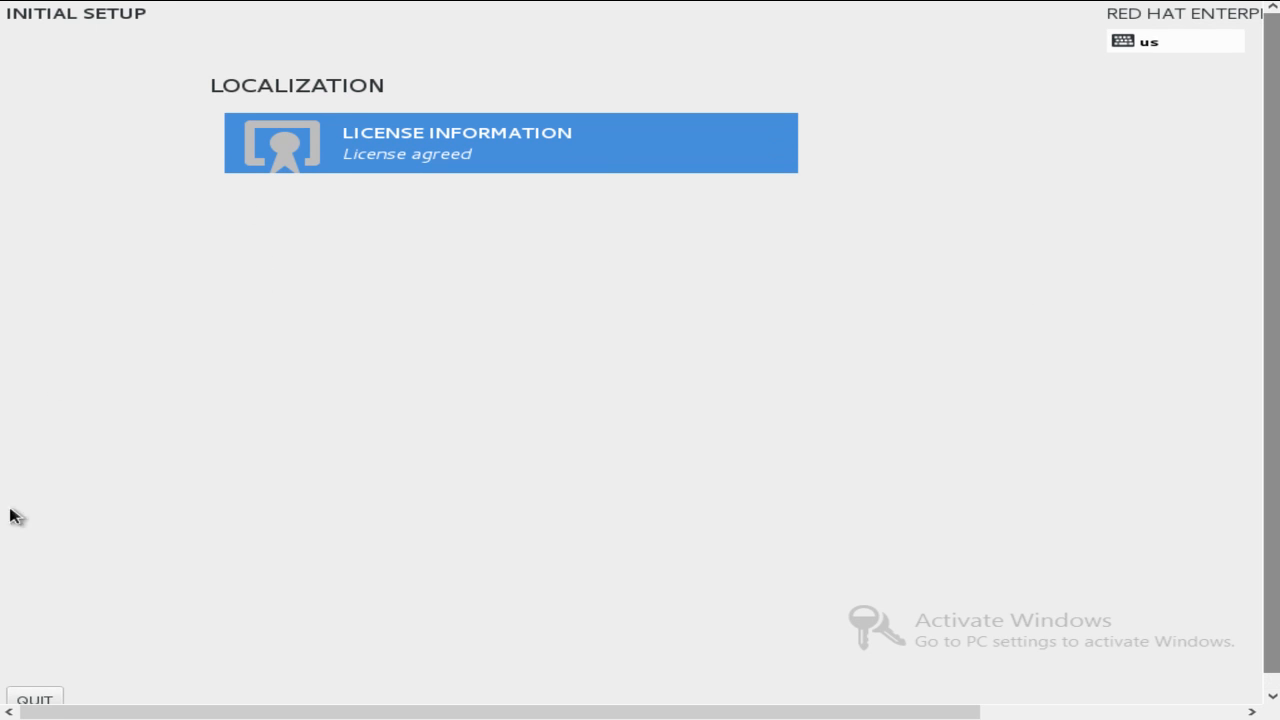
{"action": "left_click", "coordinate": [42, 704]}
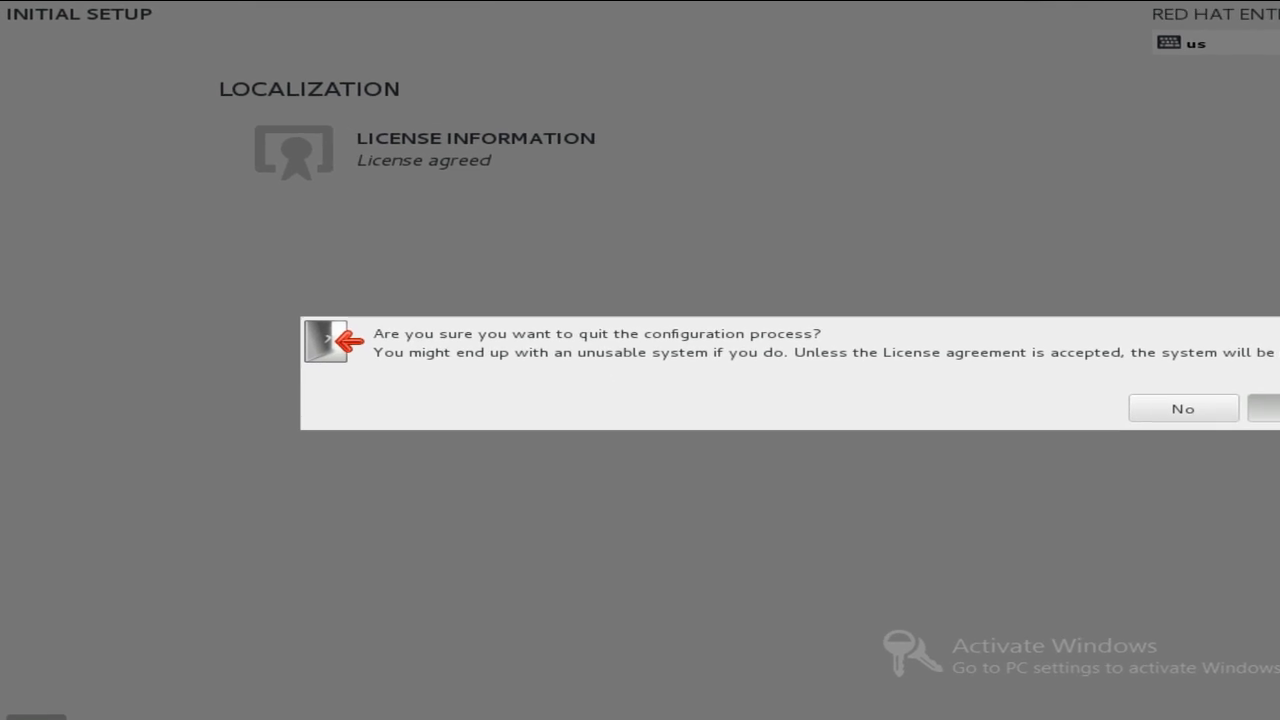
{"action": "left_click", "coordinate": [1270, 408]}
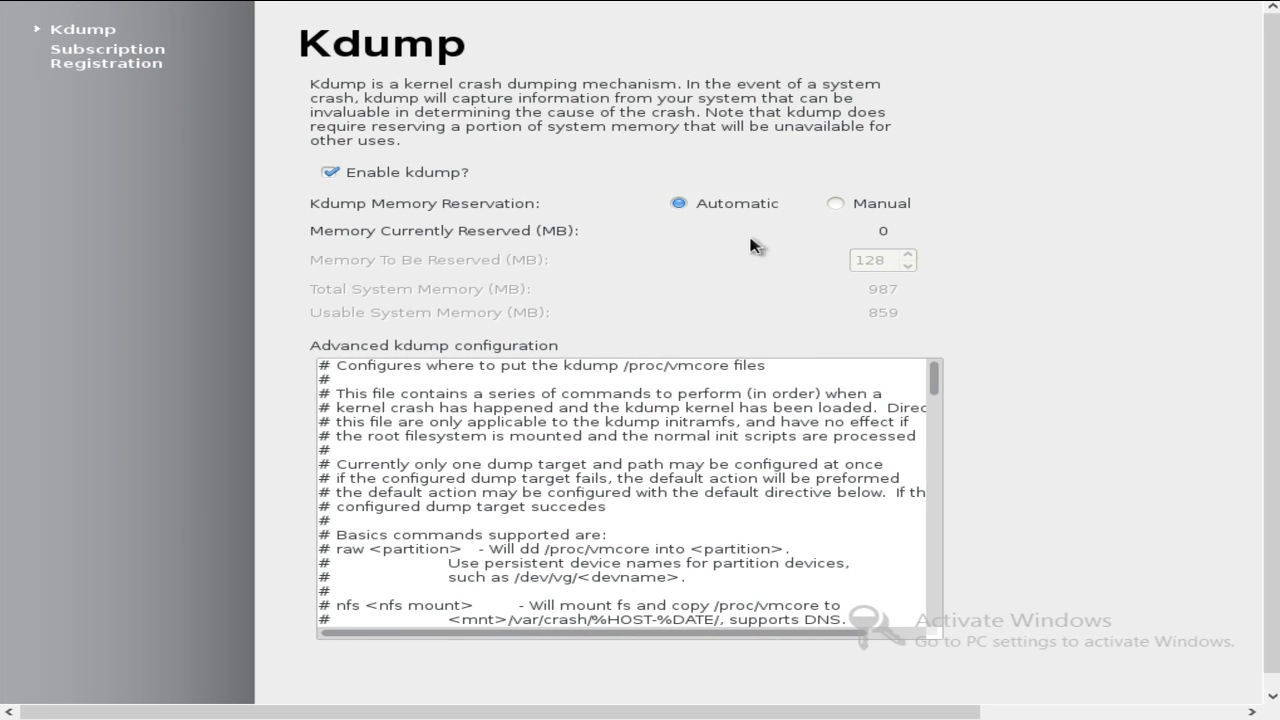
Keep kdump enabled with automatic memory reservation and move past the Kdump page.
{"action": "left_click_drag", "start_coordinate": [1272, 350], "coordinate": [1272, 372]}
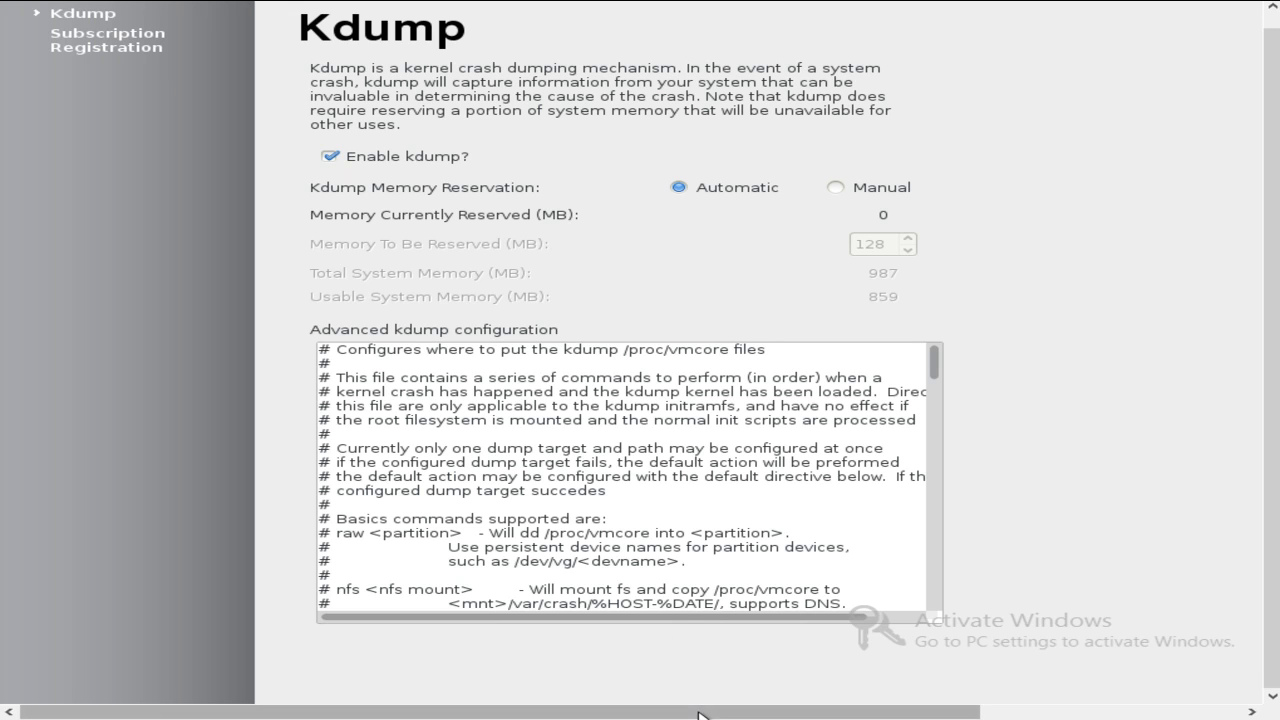
{"action": "left_click_drag", "start_coordinate": [719, 712], "coordinate": [980, 714]}
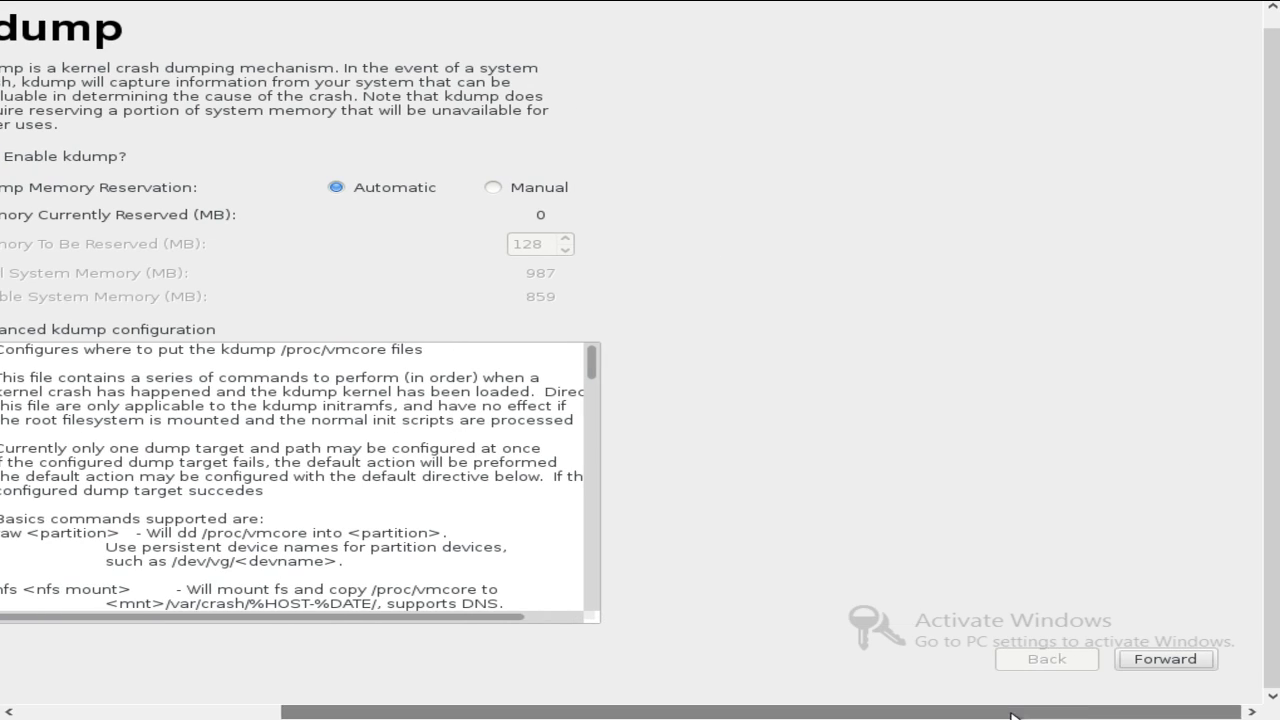
{"action": "left_click", "coordinate": [1175, 659]}
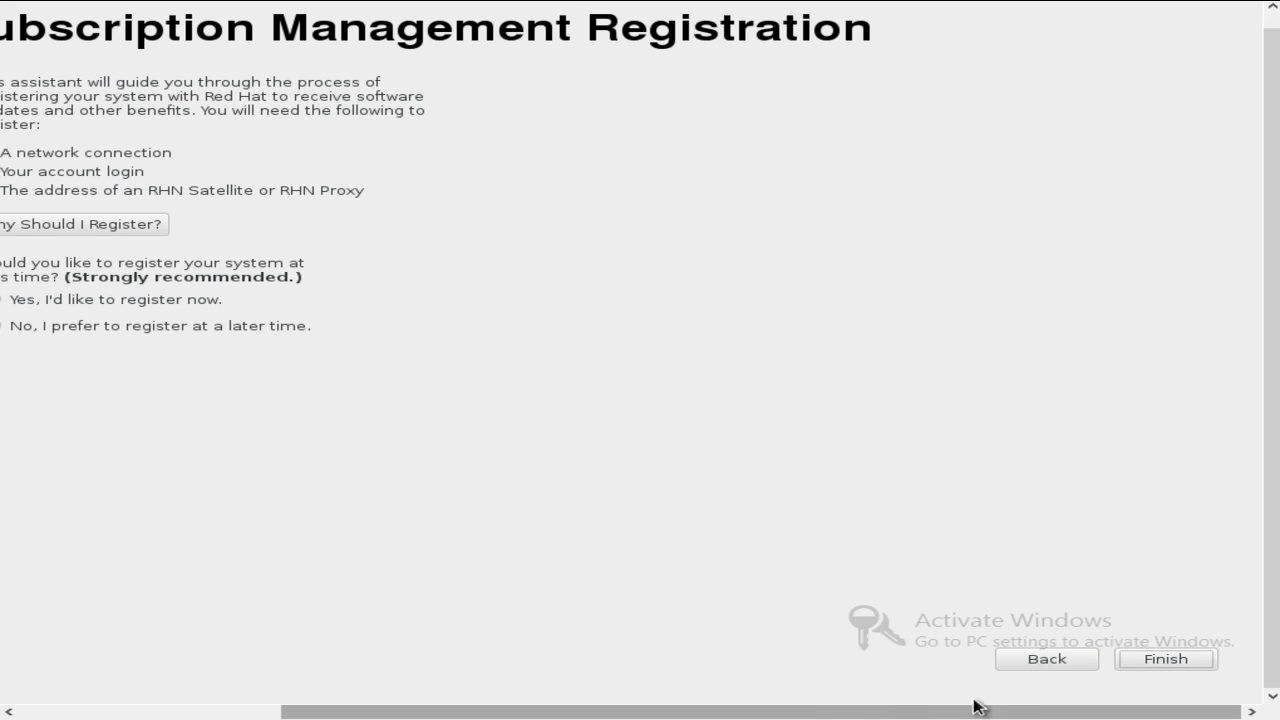
Choose 'No, I prefer to register at a later time' and finish Firstboot.
{"action": "left_click_drag", "start_coordinate": [886, 712], "coordinate": [588, 714]}
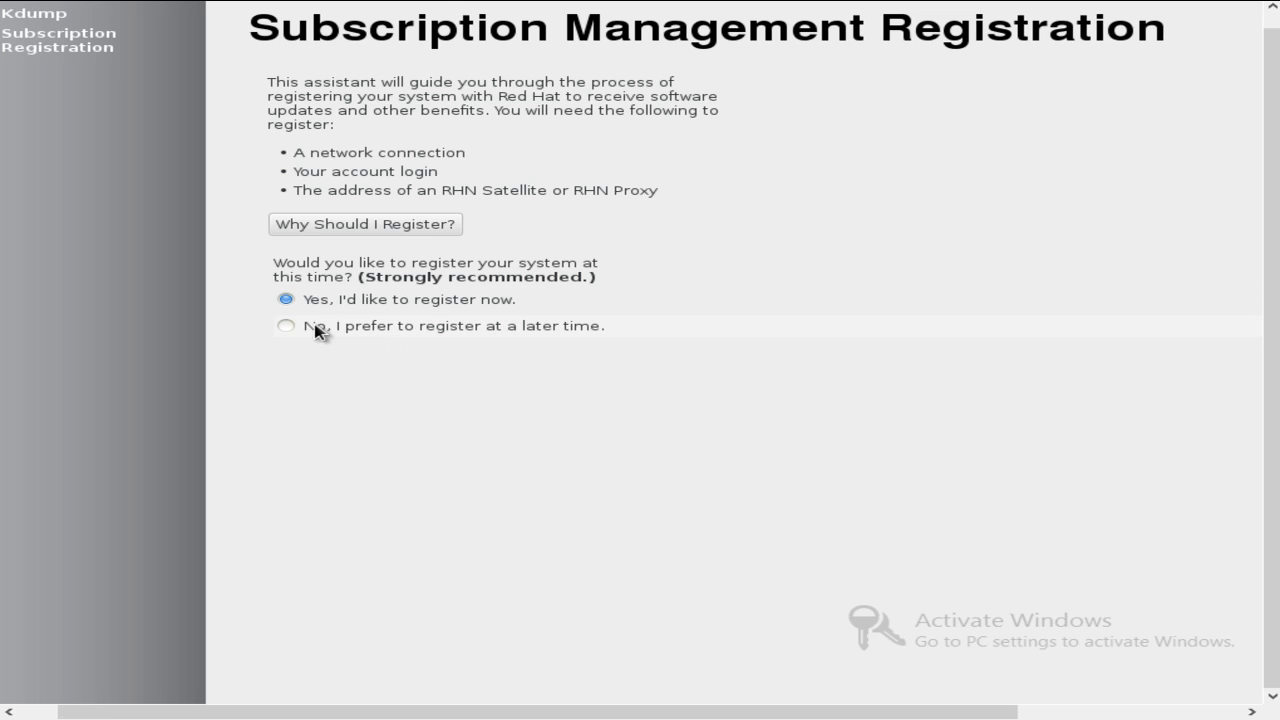
{"action": "left_click", "coordinate": [287, 327]}
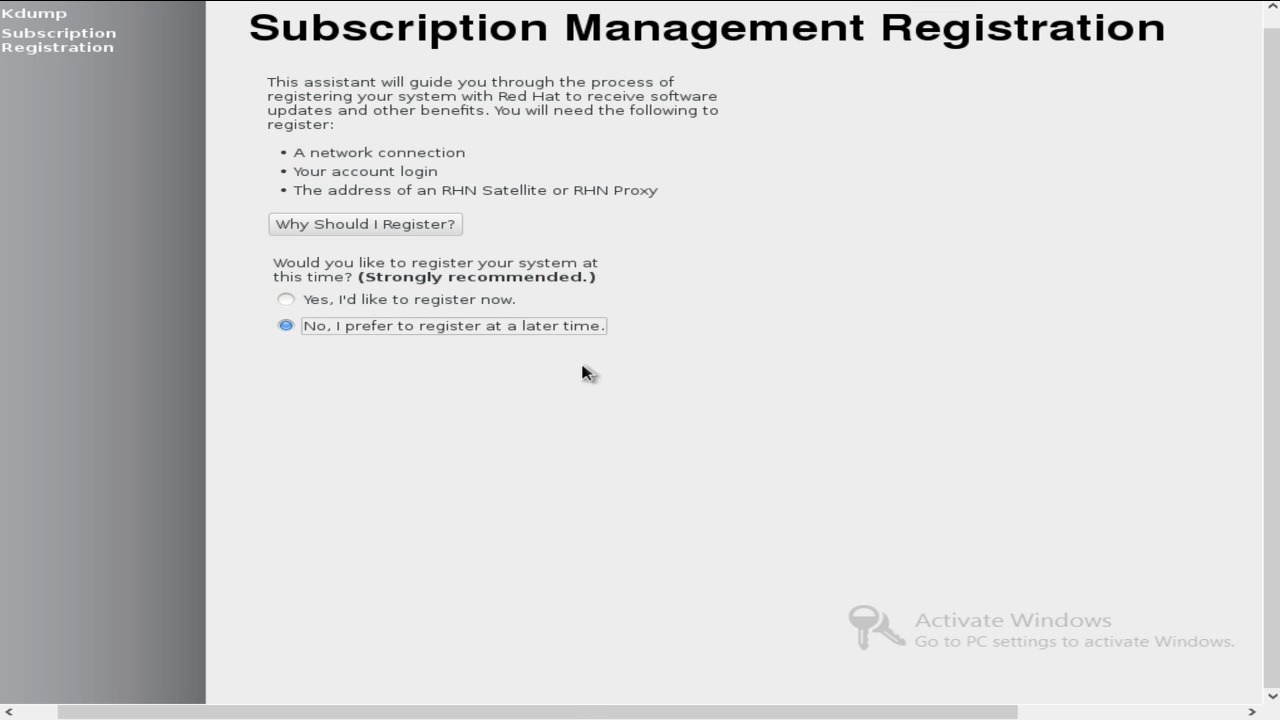
{"action": "left_click_drag", "start_coordinate": [580, 711], "coordinate": [1171, 688]}
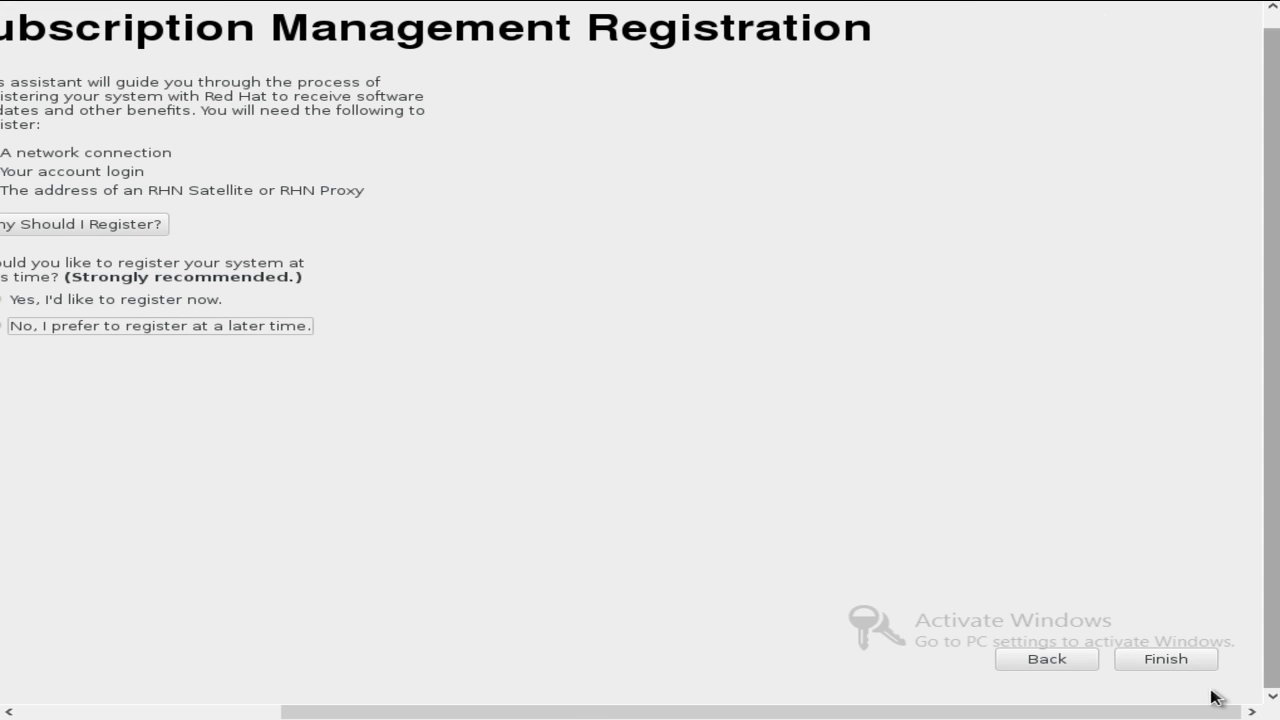
{"action": "left_click", "coordinate": [1163, 662]}
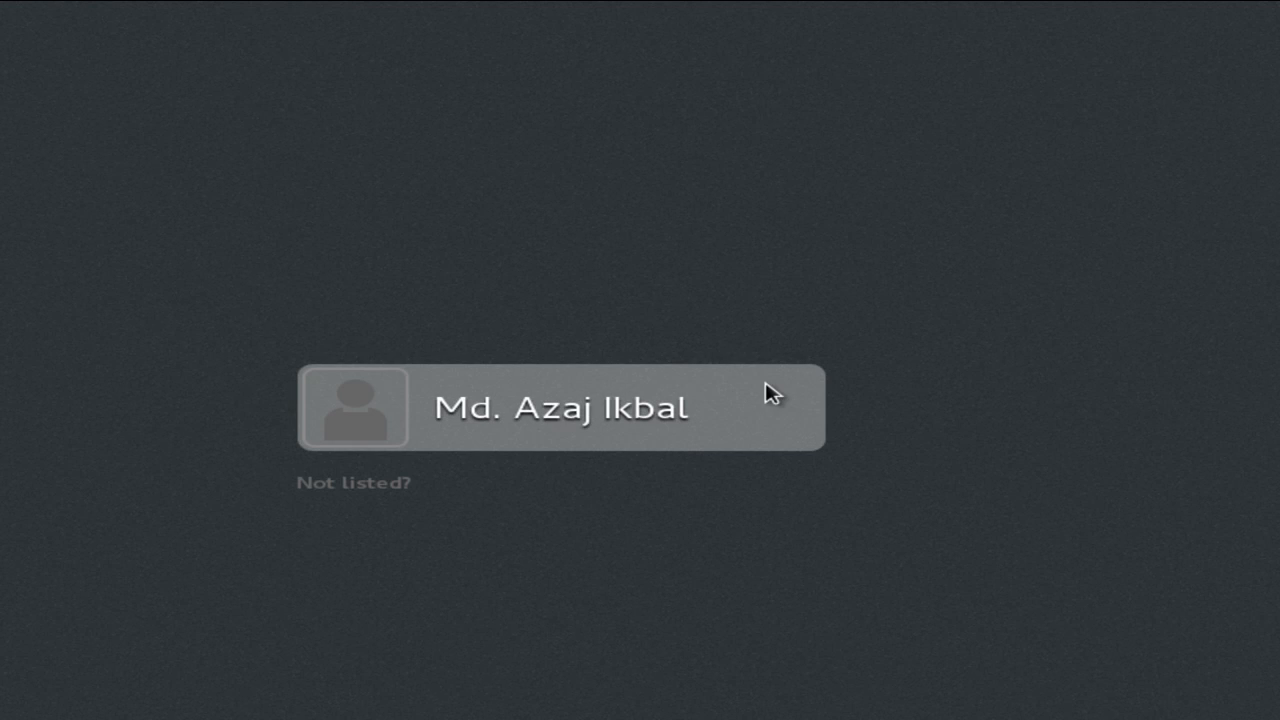
Select the new user account at the login screen and sign in with its password.
{"action": "left_click", "coordinate": [424, 424]}
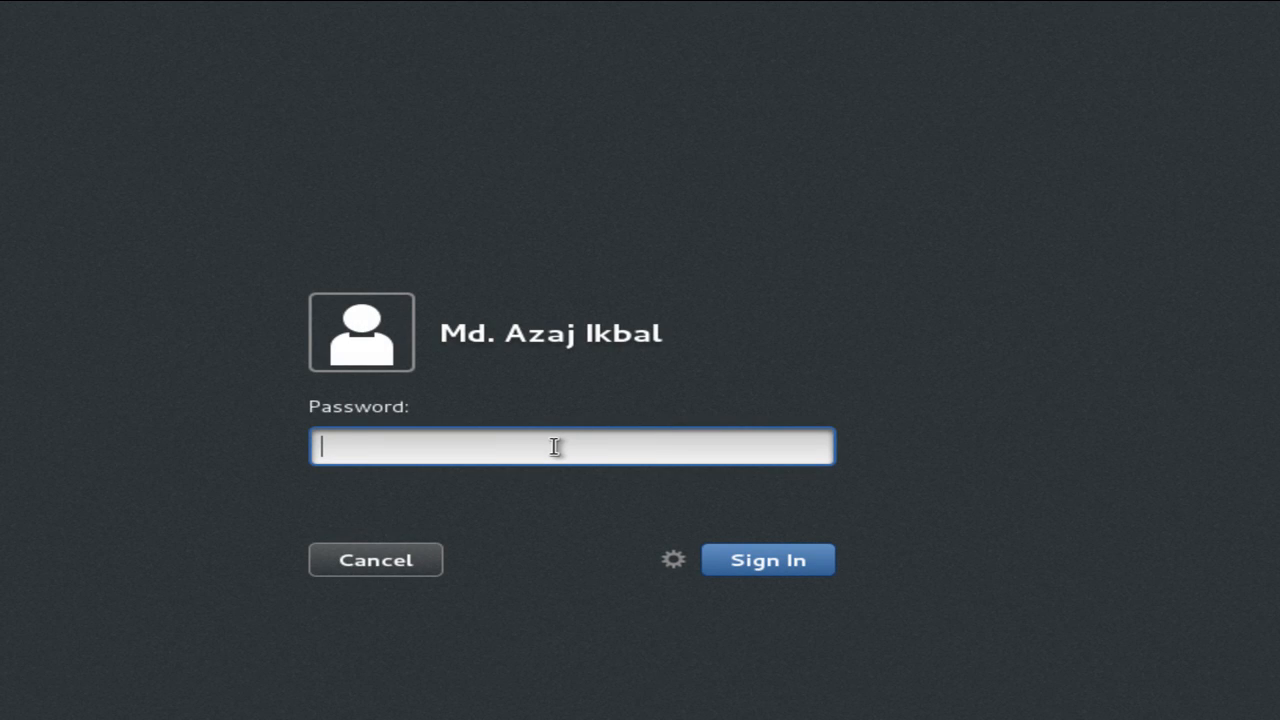
{"action": "key", "text": "Return"}
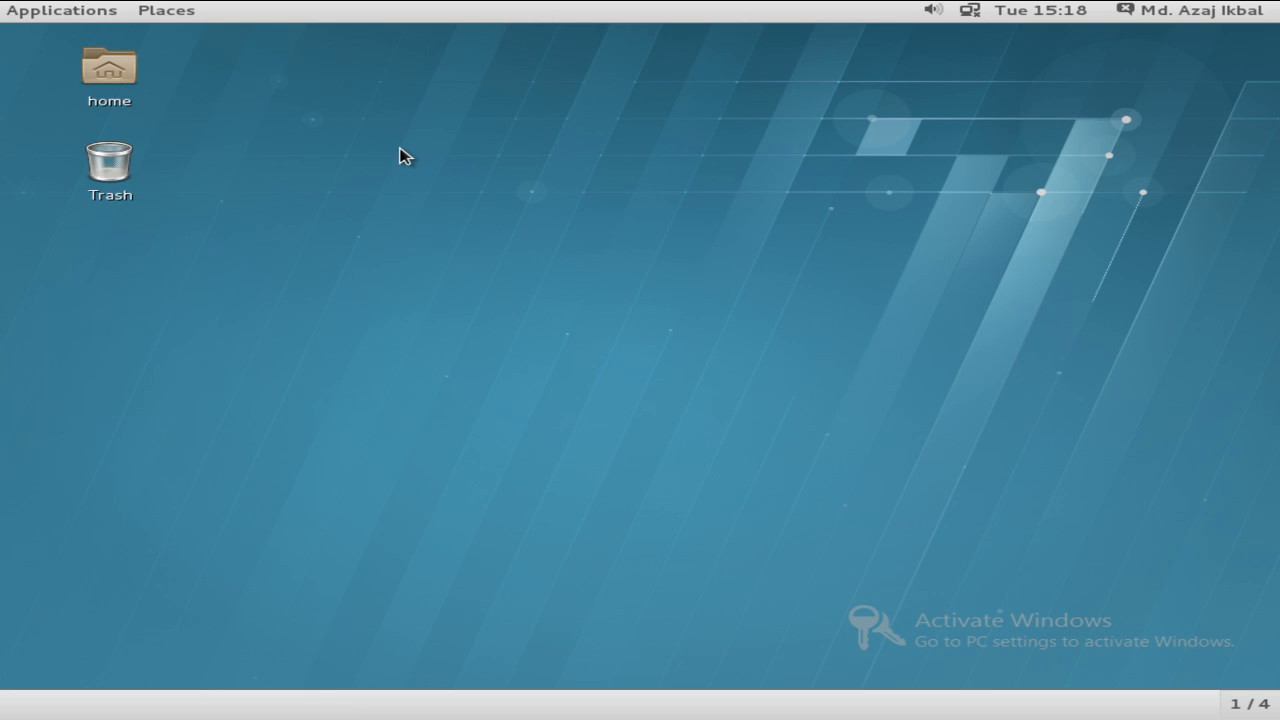
Complete the Welcome setup with English (United States) language and default English (US) input.
{"action": "left_click", "coordinate": [63, 14]}
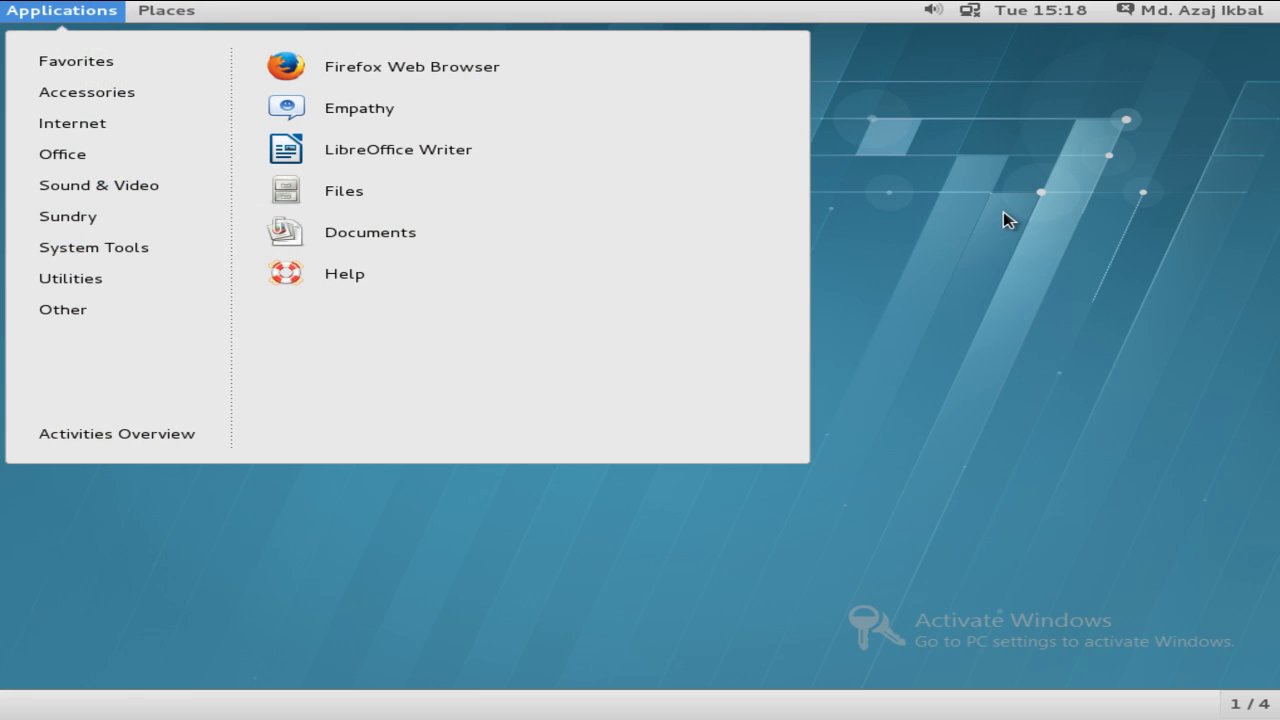
{"action": "left_click", "coordinate": [1007, 220]}
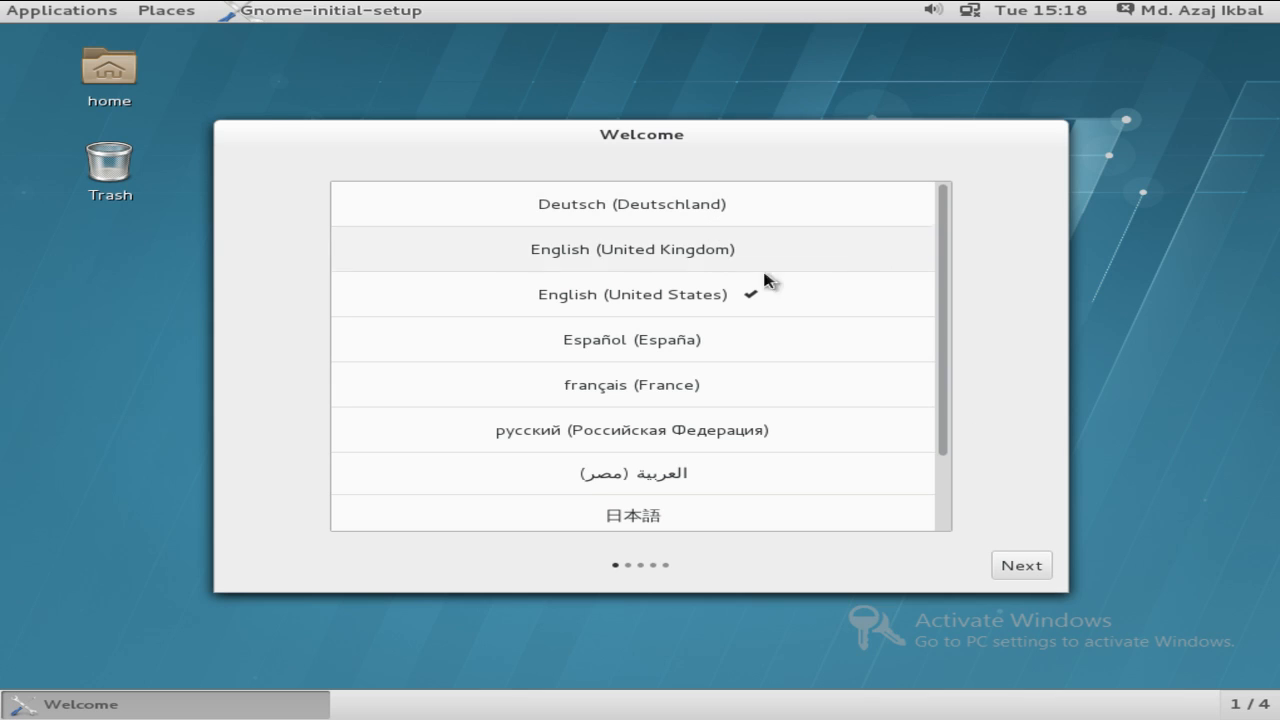
{"action": "left_click", "coordinate": [1047, 575]}
{"action": "left_click", "coordinate": [1025, 574]}
{"action": "left_click", "coordinate": [718, 500]}
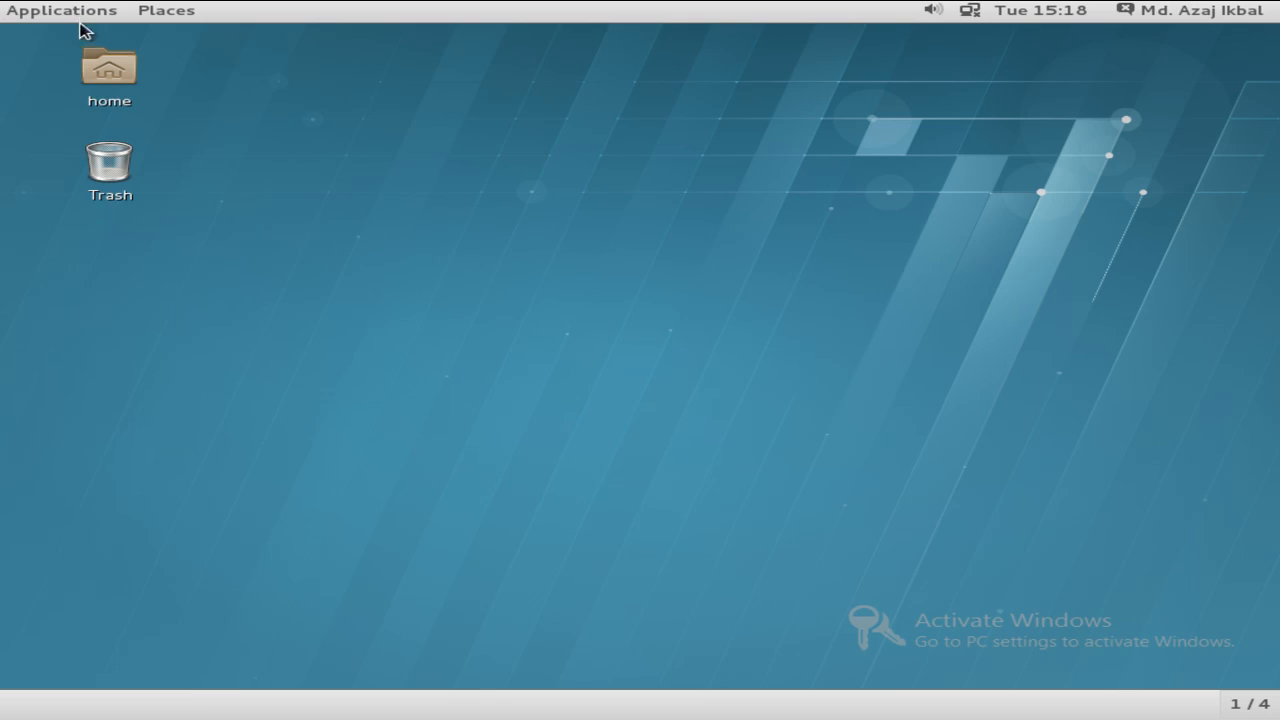
Browse the Favorites in the Applications menu, then close it.
{"action": "left_click", "coordinate": [62, 11]}
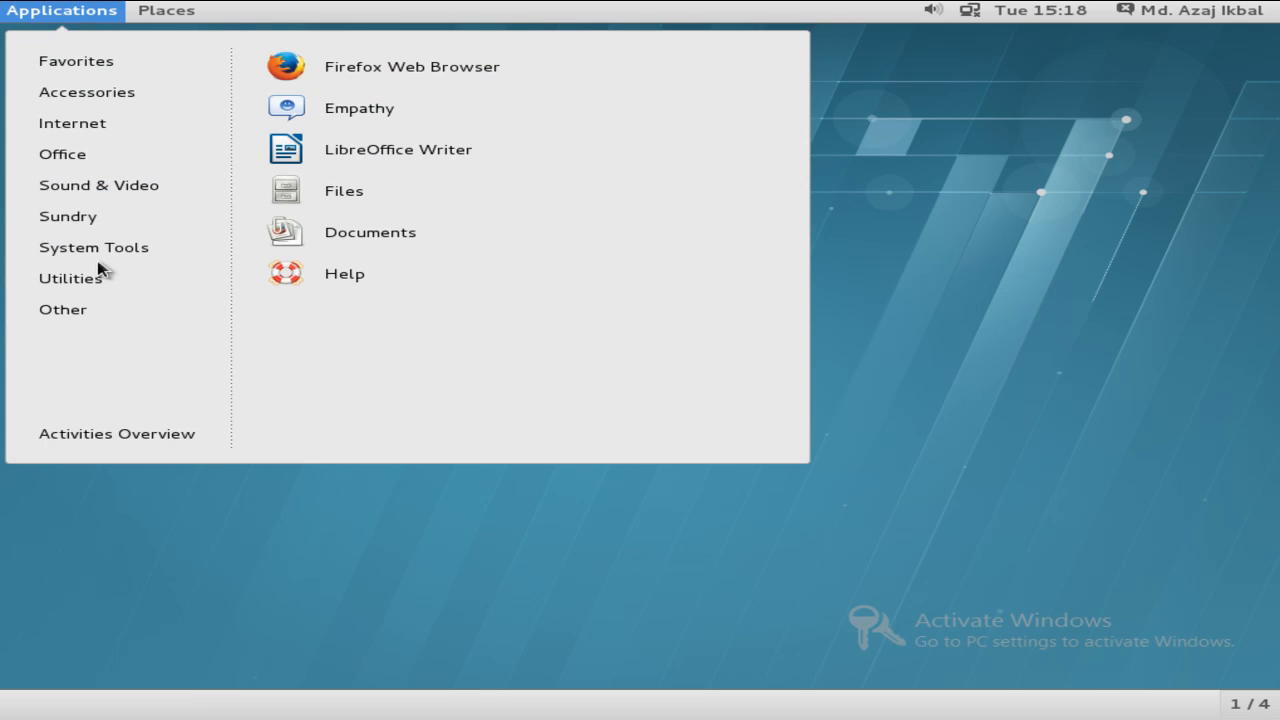
{"action": "left_click", "coordinate": [100, 130]}
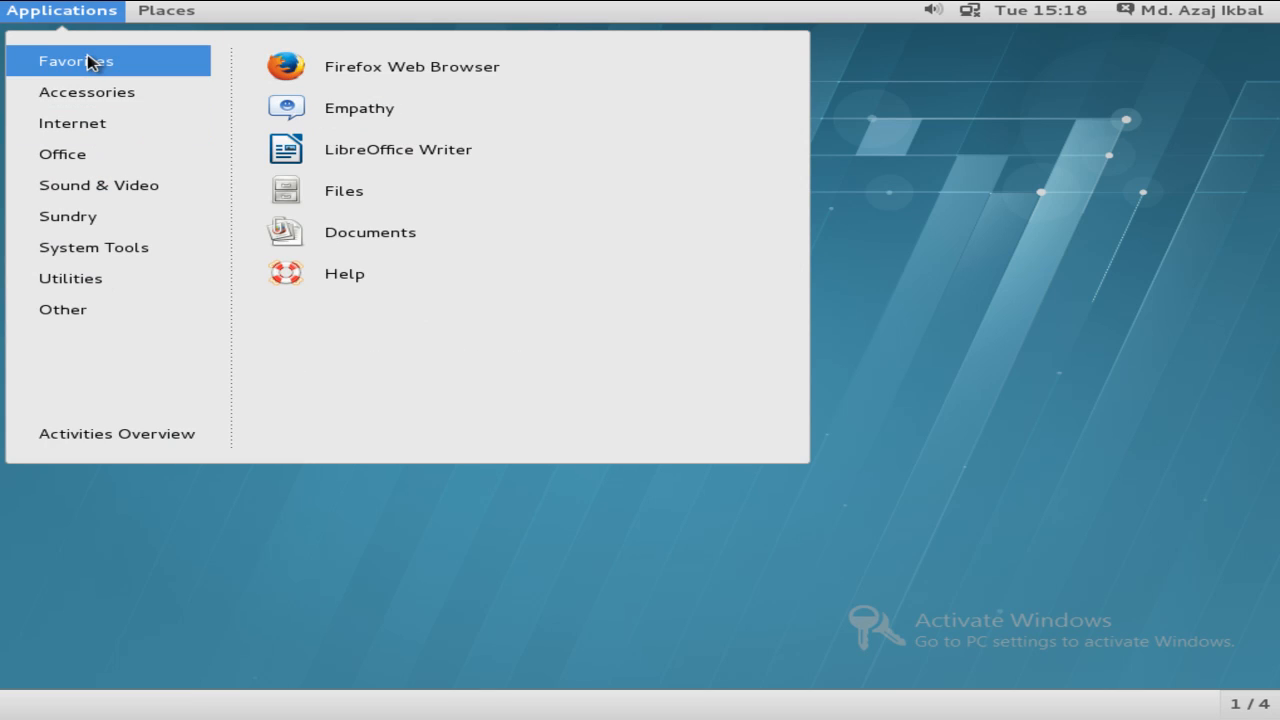
{"action": "mouse_move", "coordinate": [77, 322]}
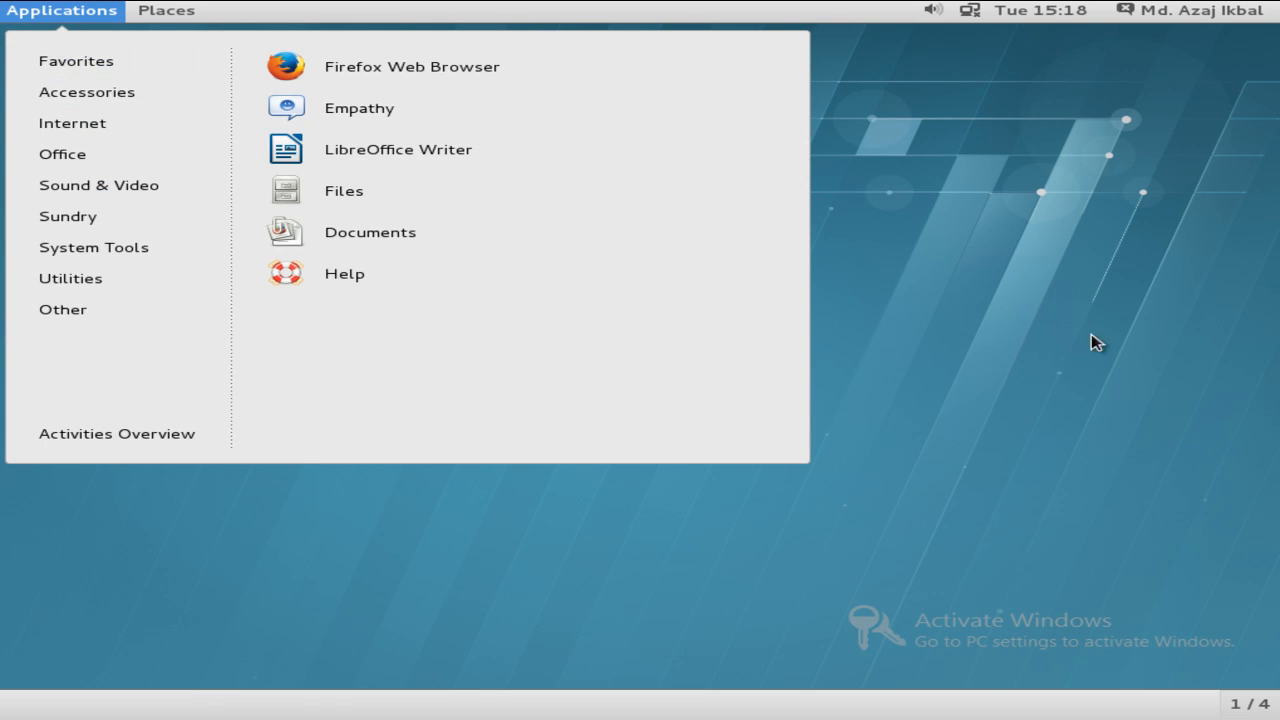
{"action": "left_click", "coordinate": [1136, 350]}
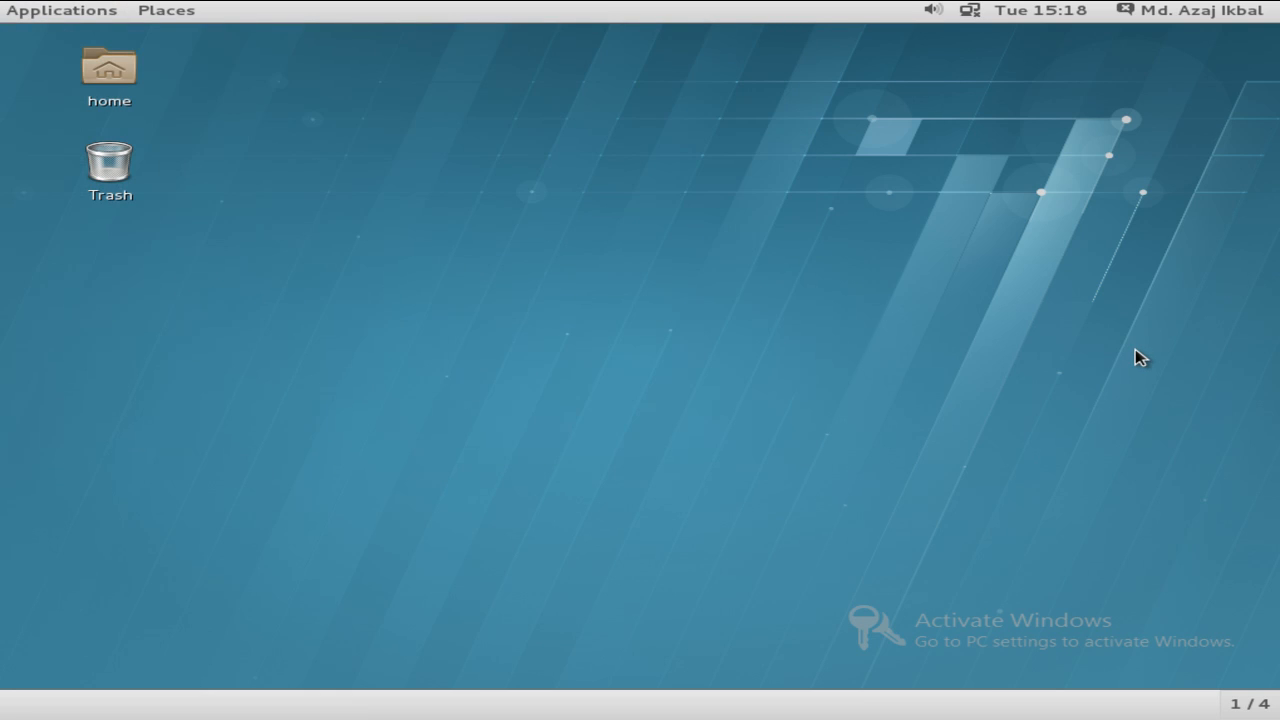